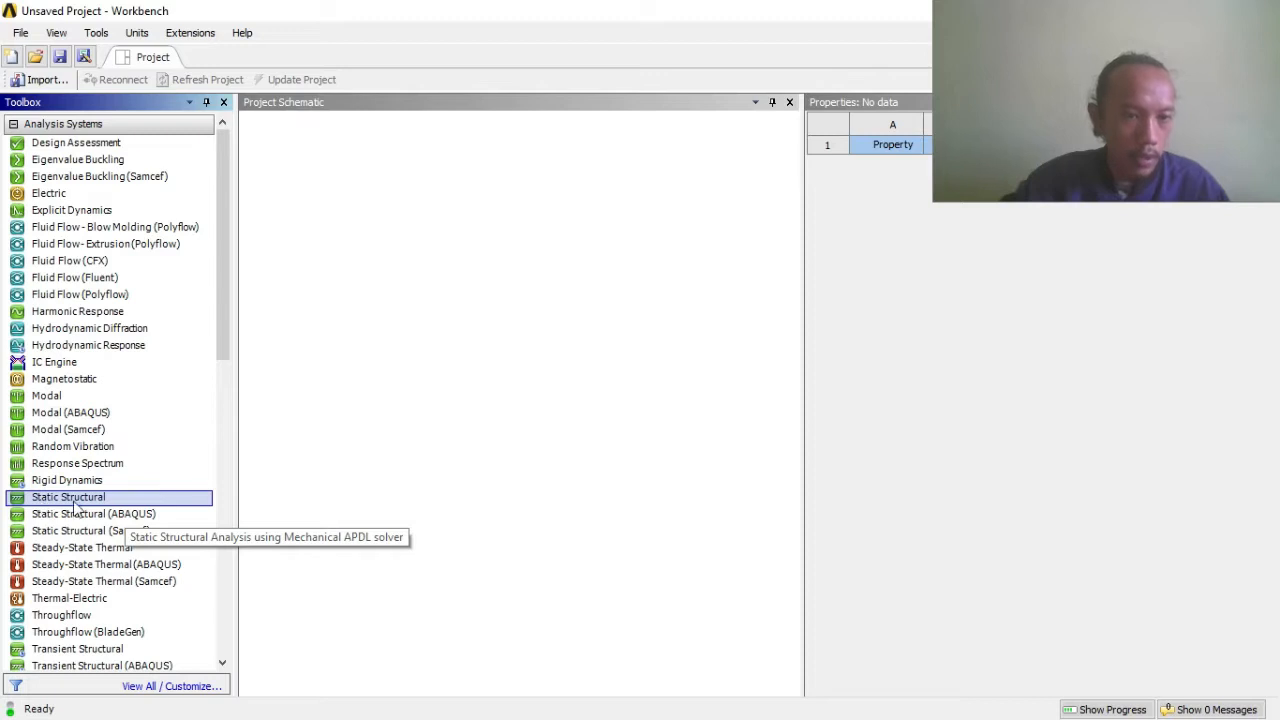
Create a Static Structural analysis system and open its Engineering Data.
double_click(80, 499)
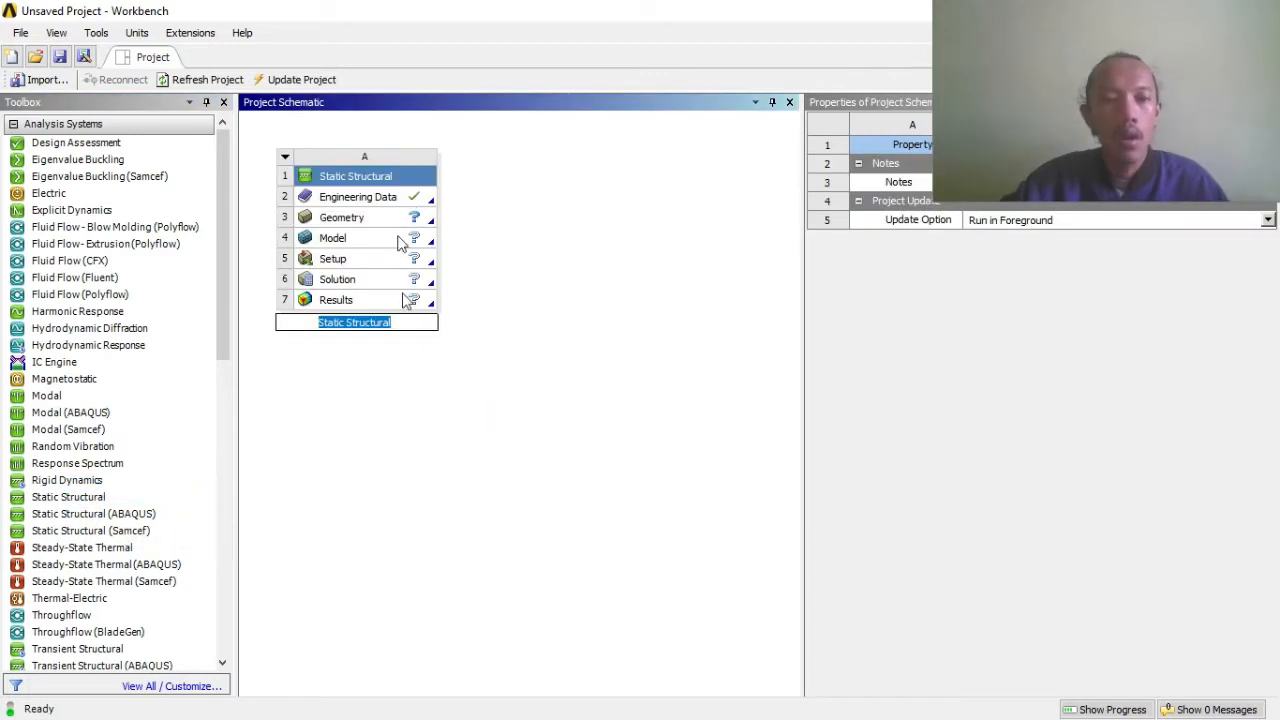
left_click(391, 387)
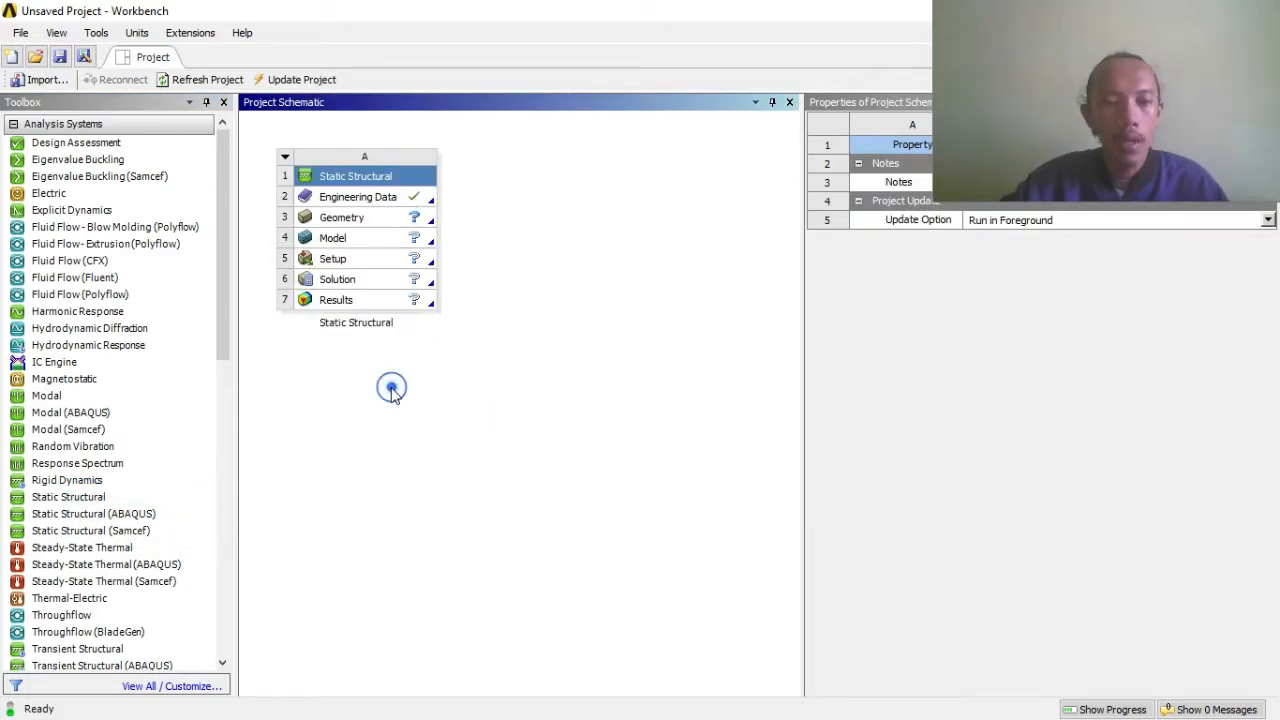
double_click(386, 196)
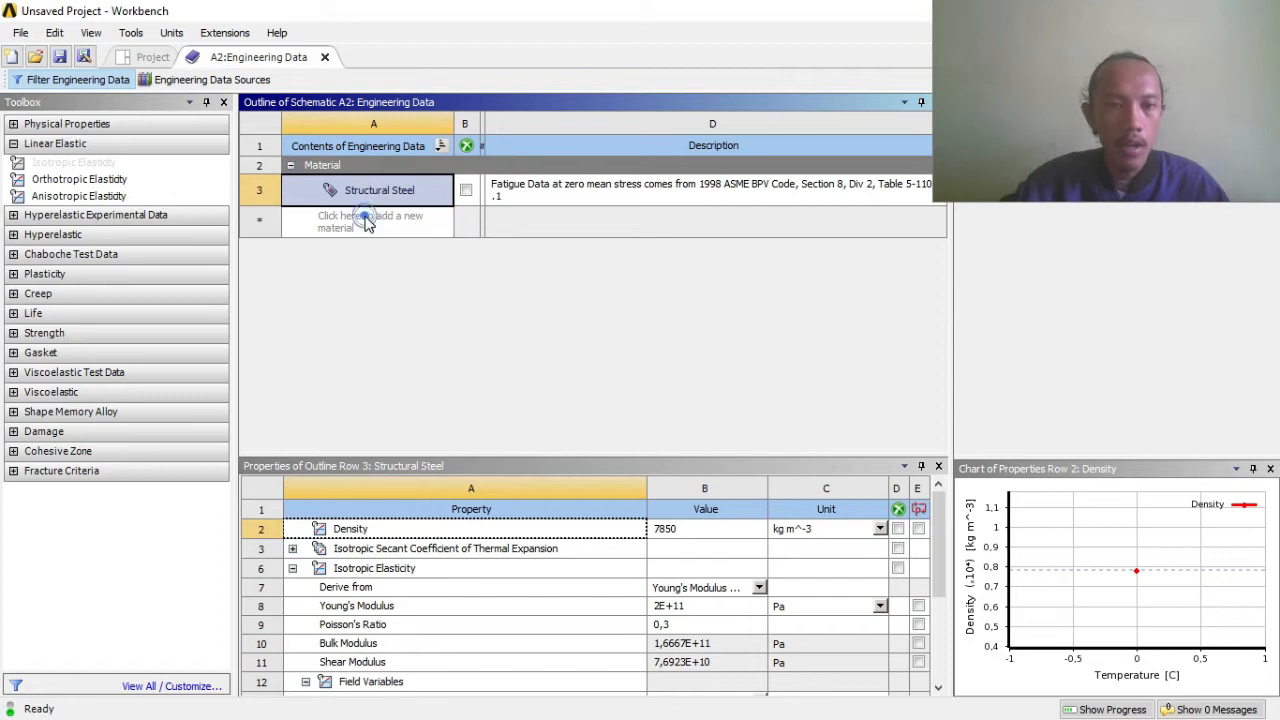
Add a new material named Stainless Steel to the engineering data.
left_click(370, 221)
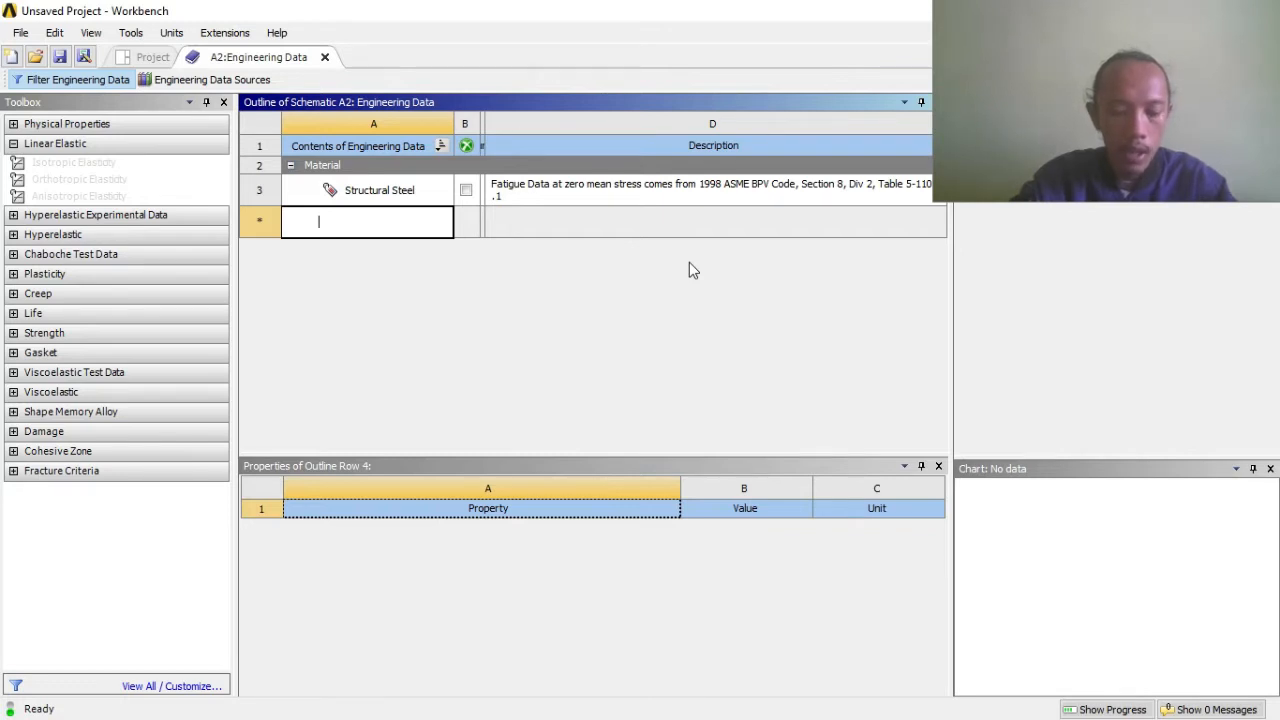
type("Stainle")
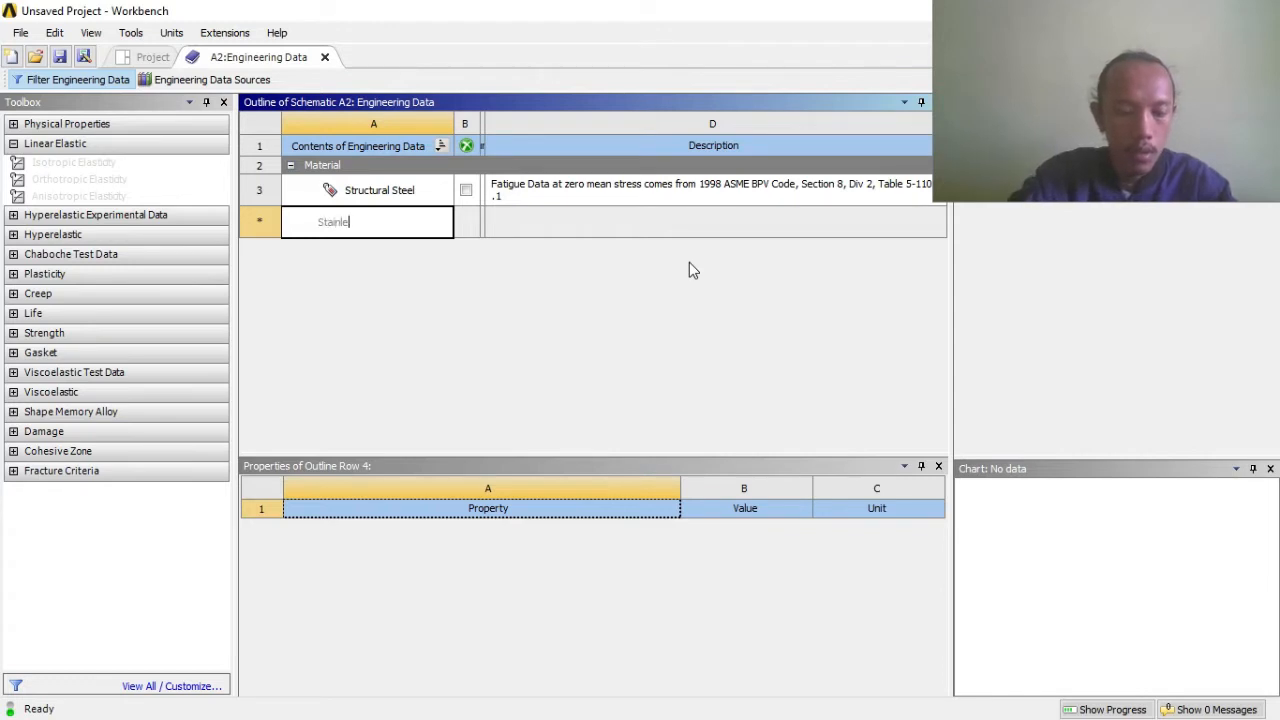
type("ss Stell")
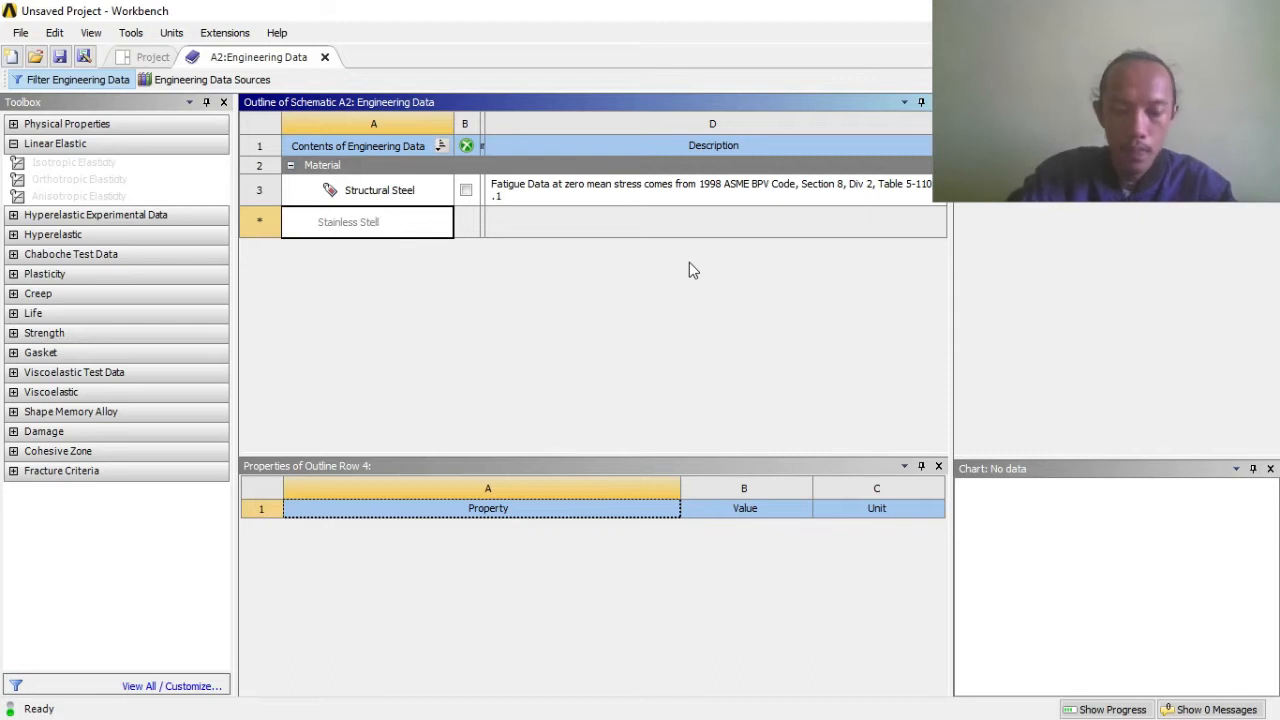
key("Return")
left_click(414, 218)
left_click(414, 218)
left_click(414, 218)
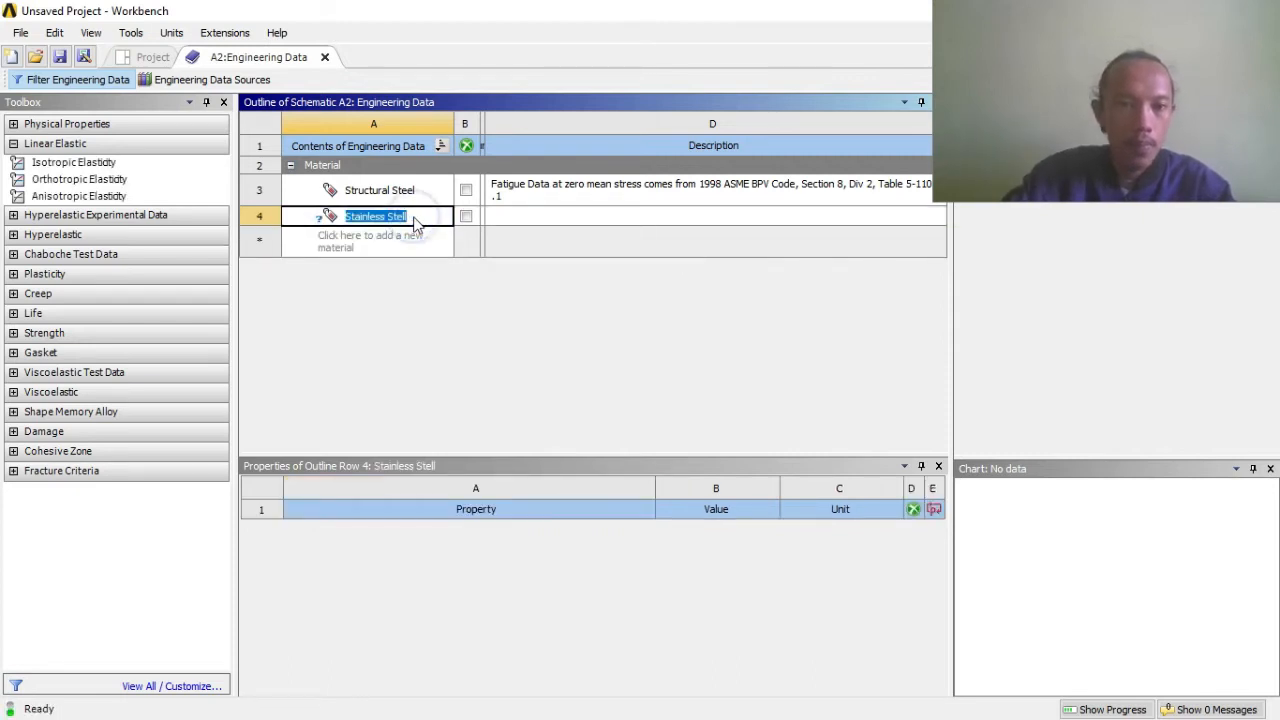
left_click(415, 221)
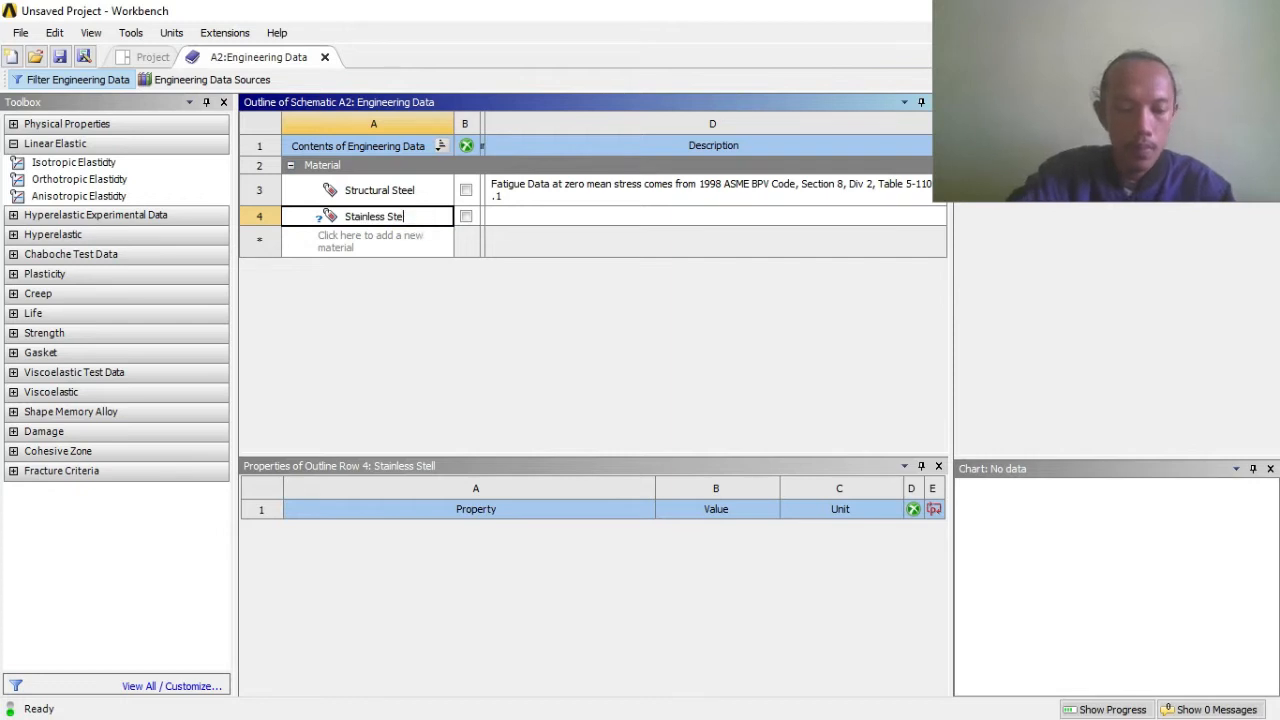
key("BackSpace")
key("BackSpace")
type("el")
key("Return")
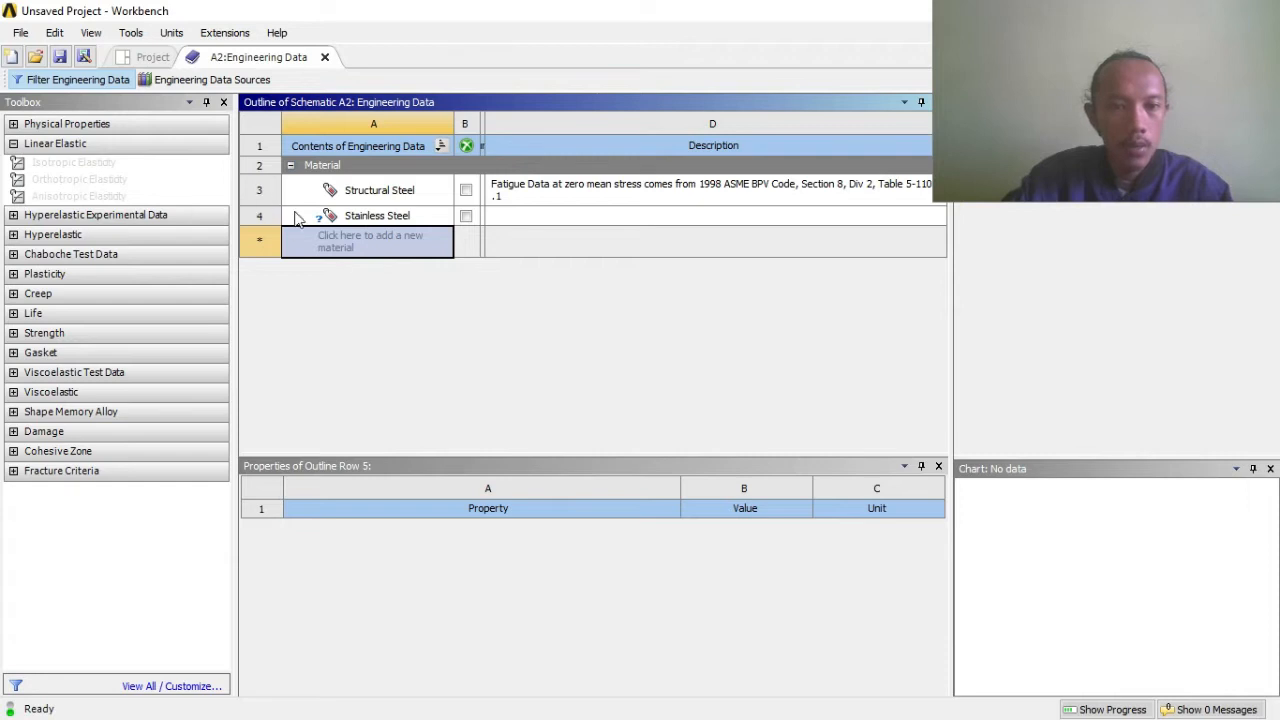
Add the Isotropic Elasticity property to the Stainless Steel material.
left_click(372, 218)
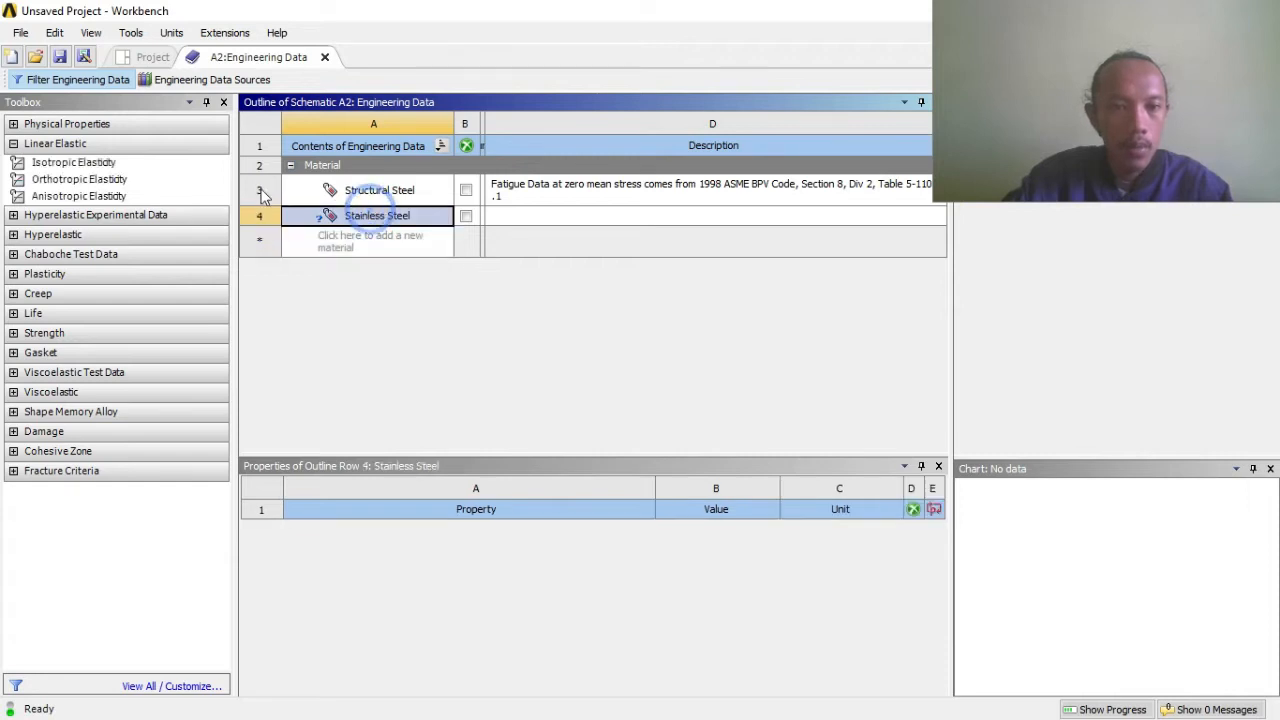
left_click(135, 166)
double_click(134, 164)
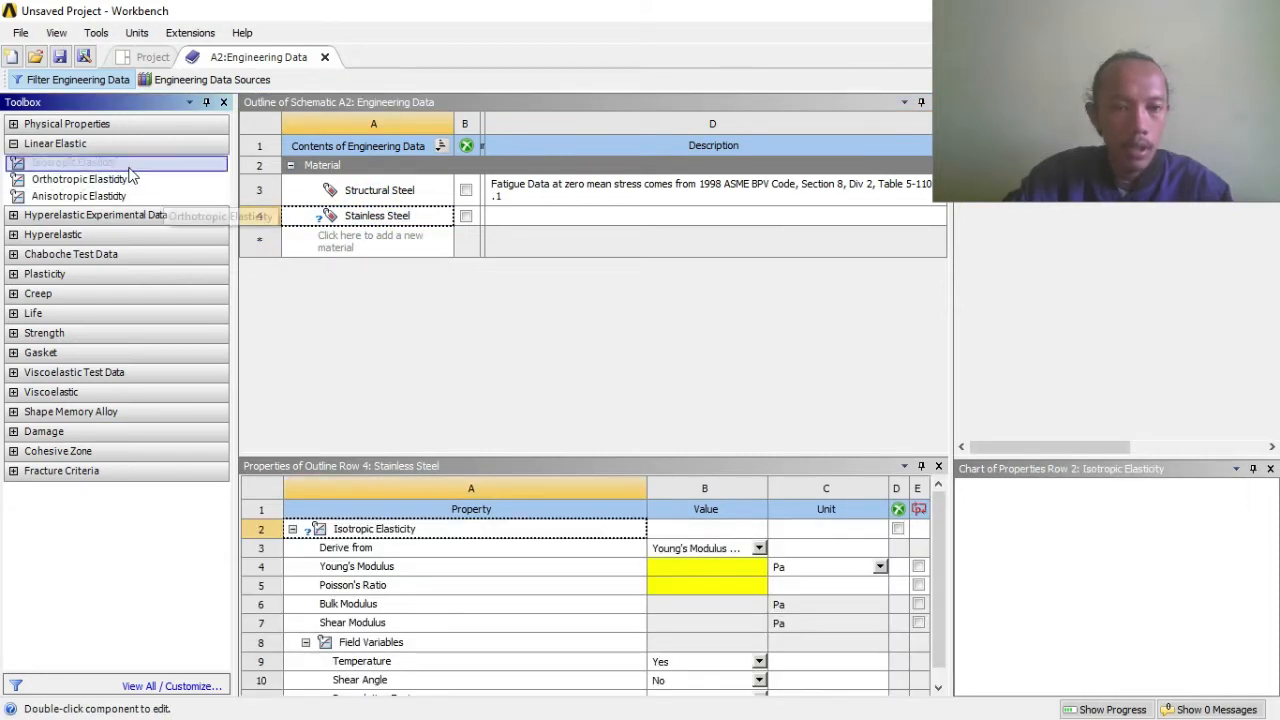
Set Stainless Steel's Young's Modulus to 1,93E+11 Pa and its Poisson's Ratio to 0,27.
left_click(673, 568)
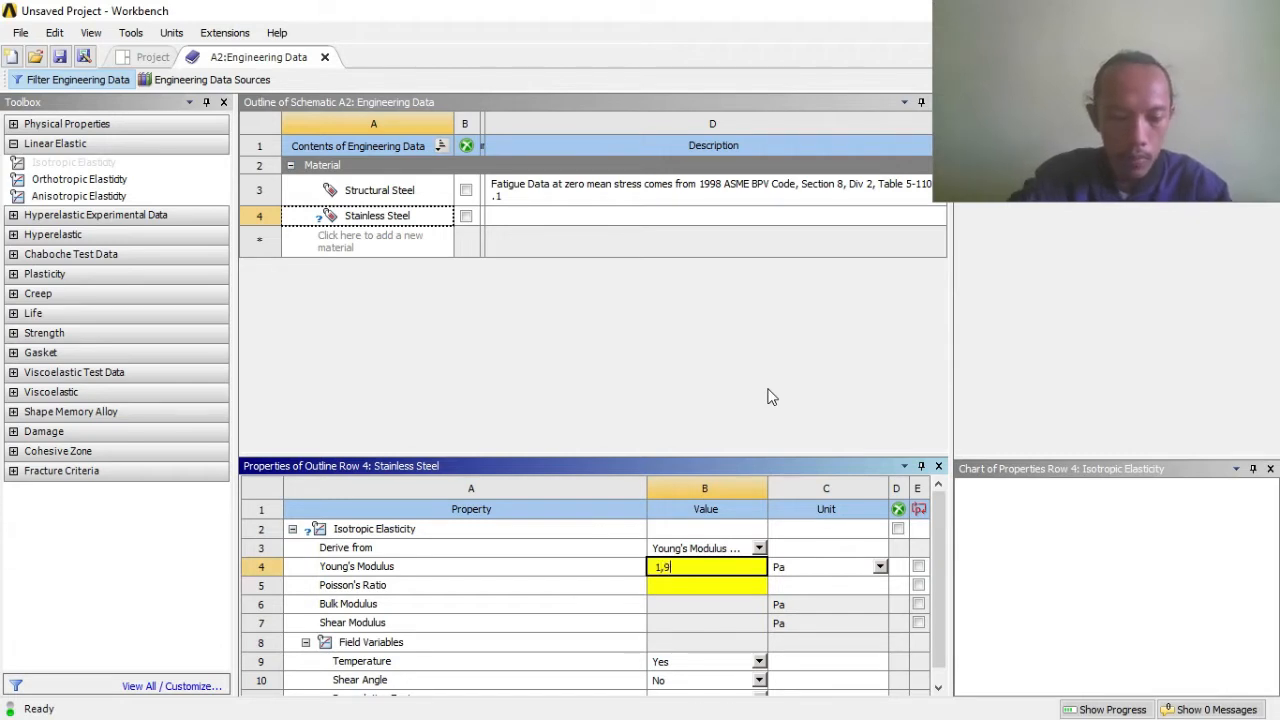
type("1,93E+11")
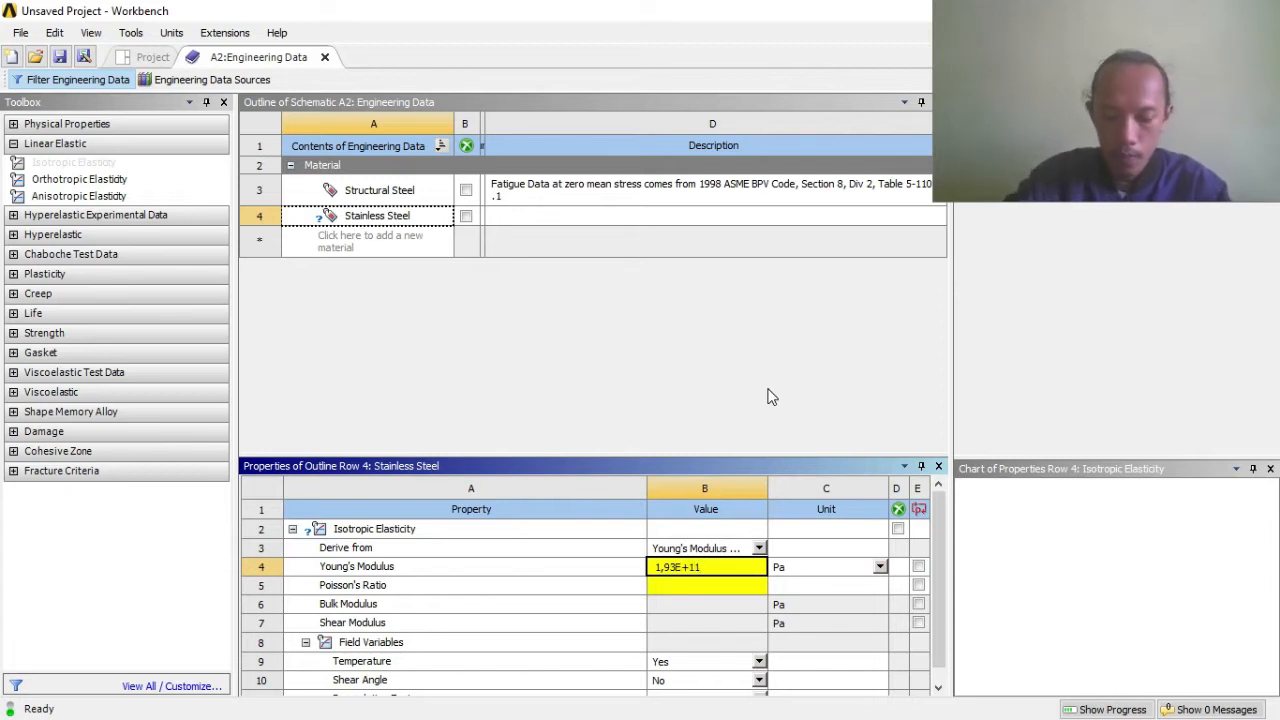
key("Return")
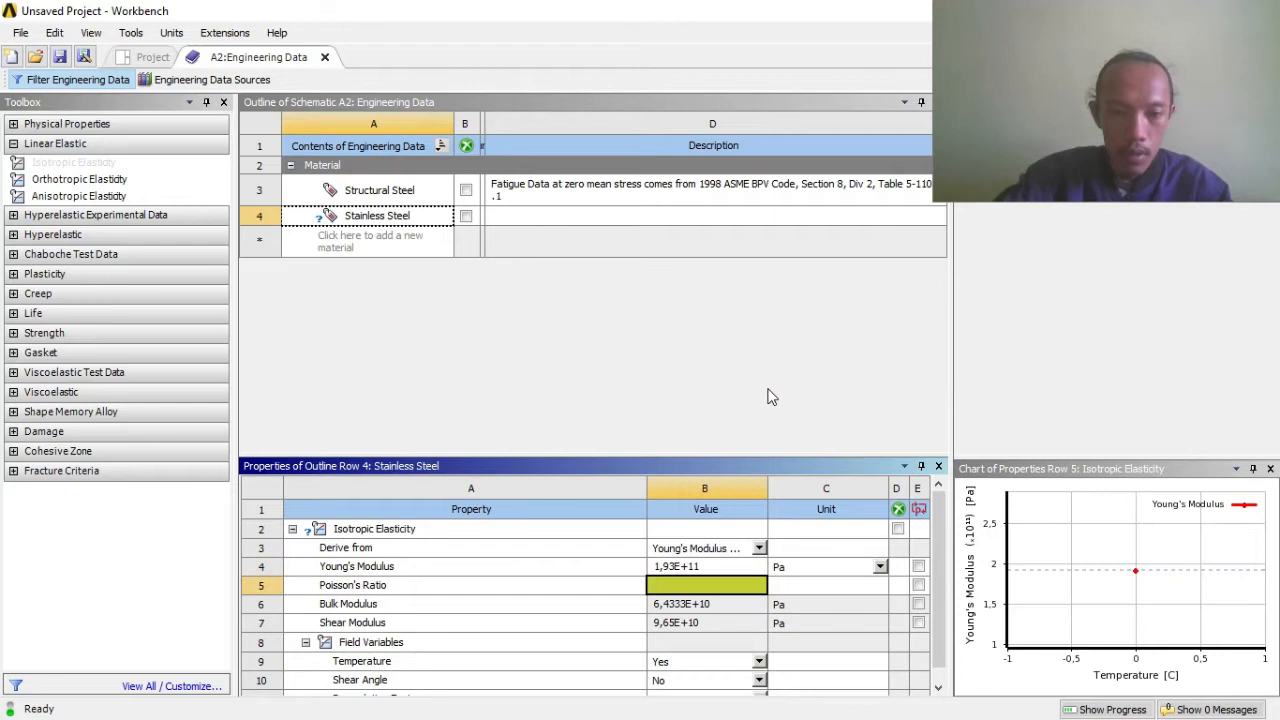
left_click(701, 585)
type("0,27")
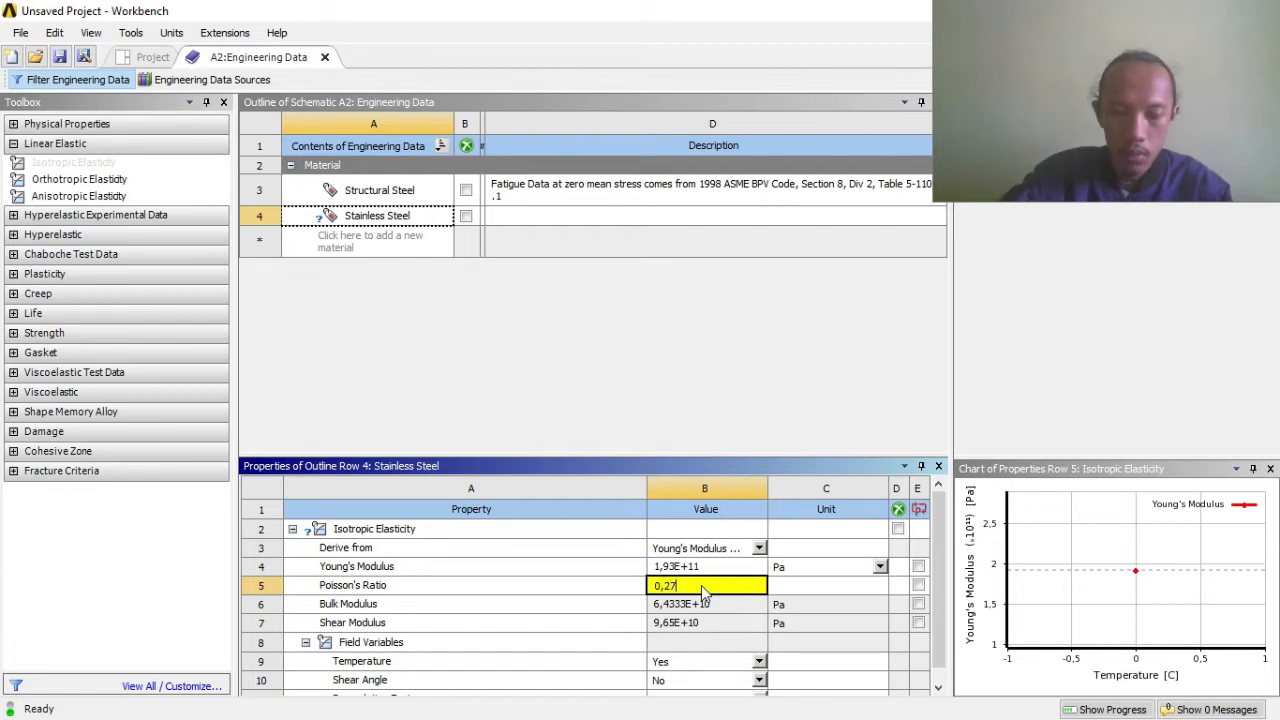
key("Return")
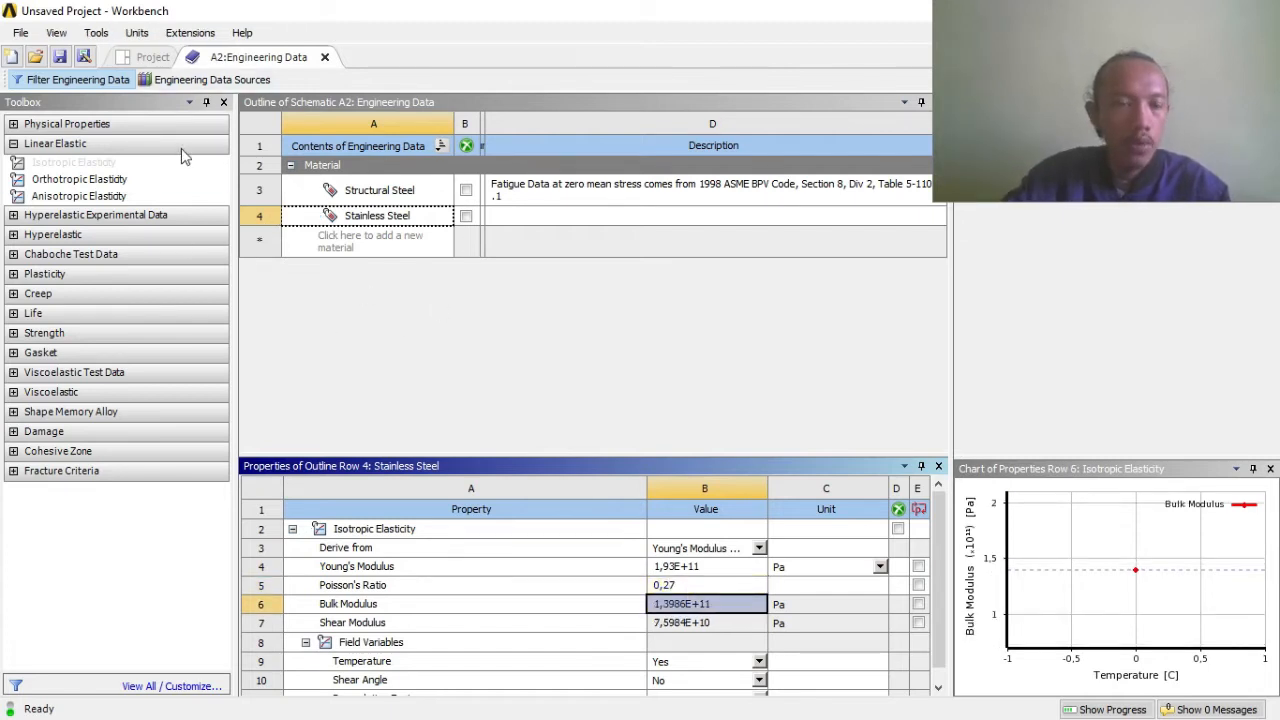
Open the Static Structural system's geometry in DesignModeler and set the length unit to millimeter.
left_click(162, 57)
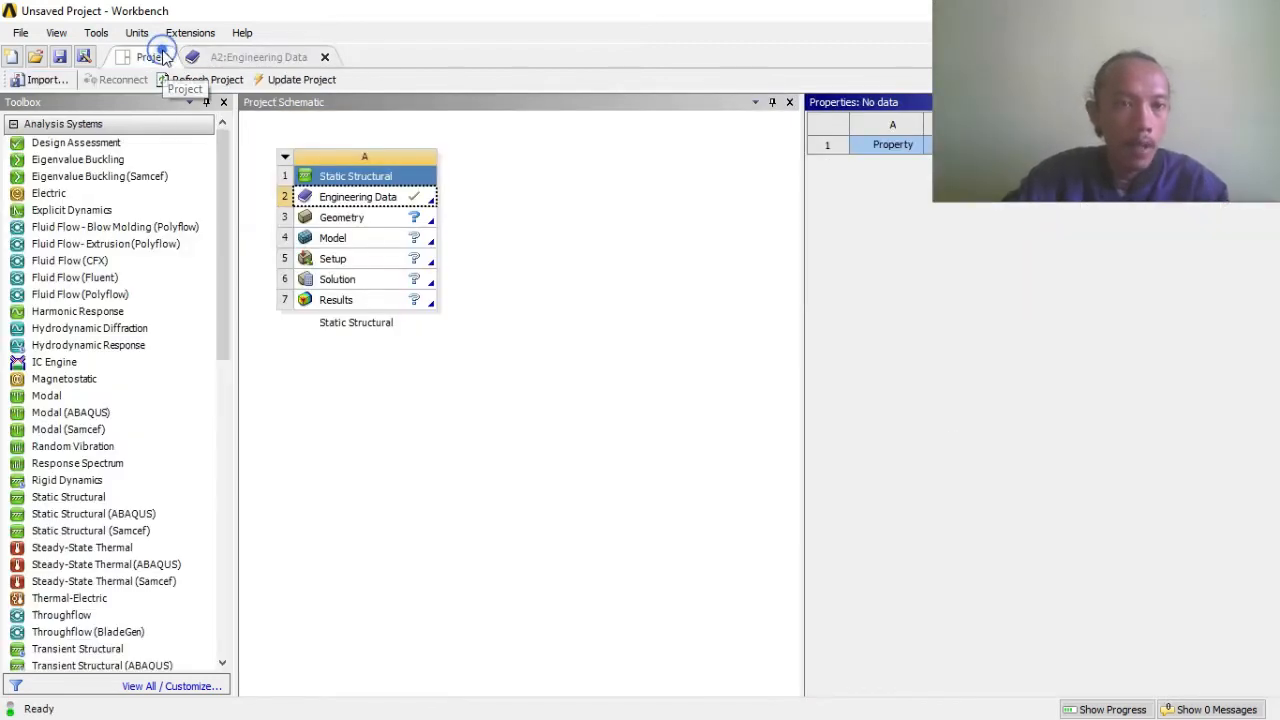
left_click(343, 219)
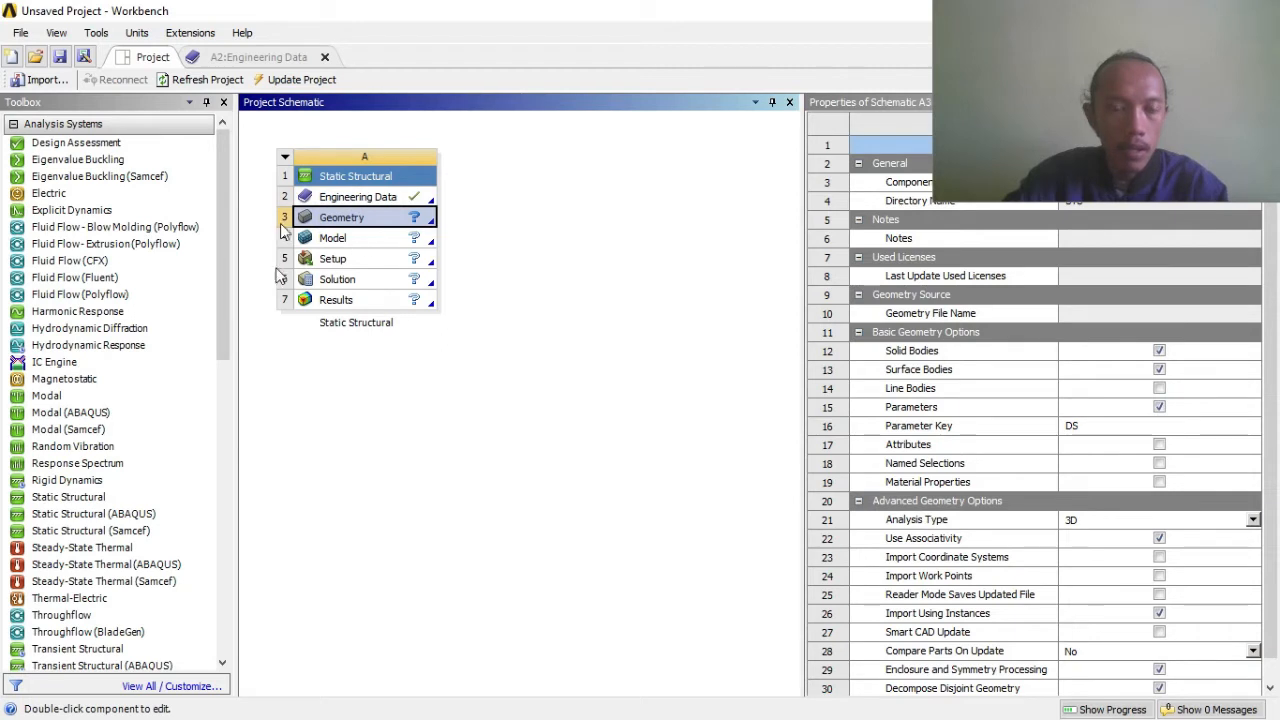
double_click(340, 222)
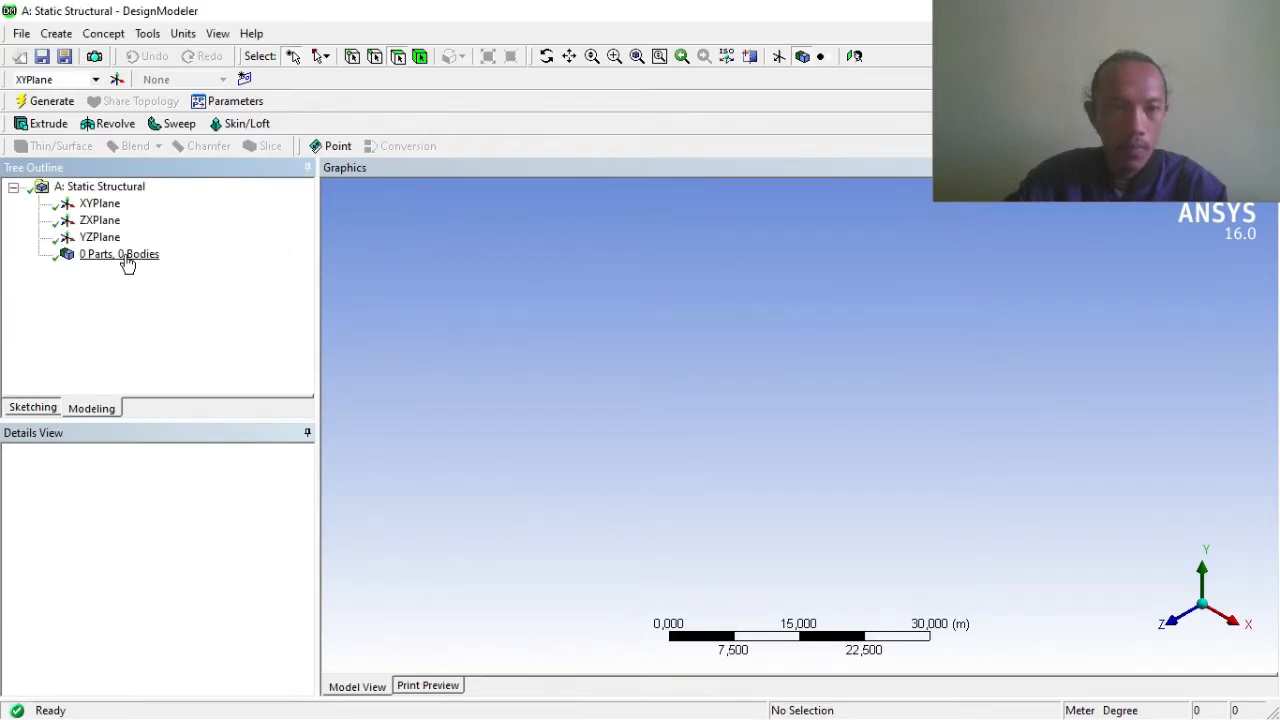
left_click(122, 256)
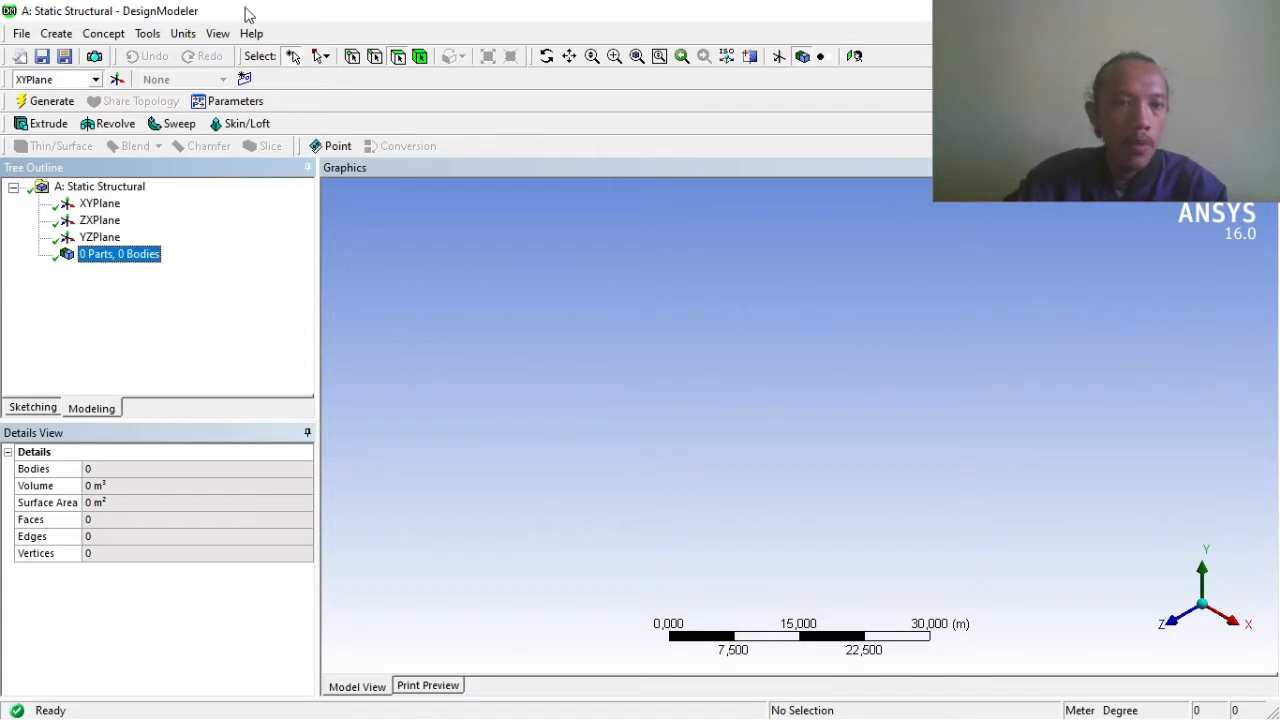
left_click(184, 34)
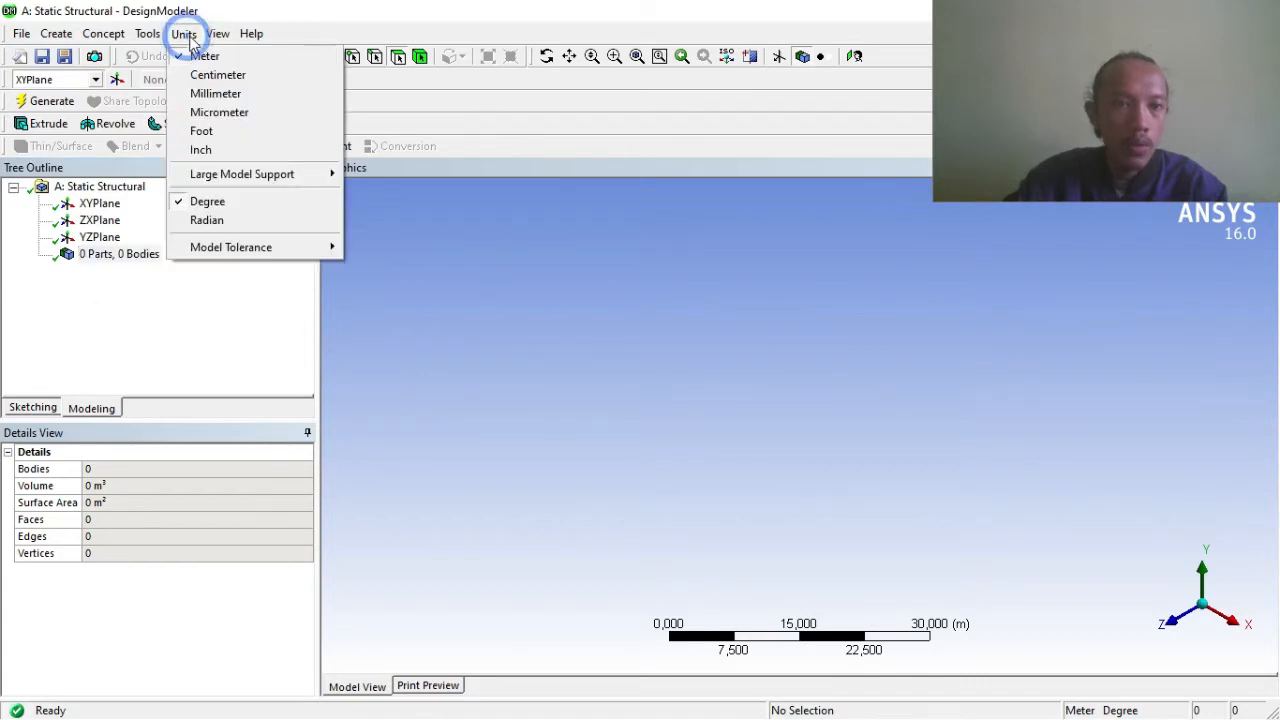
left_click(225, 97)
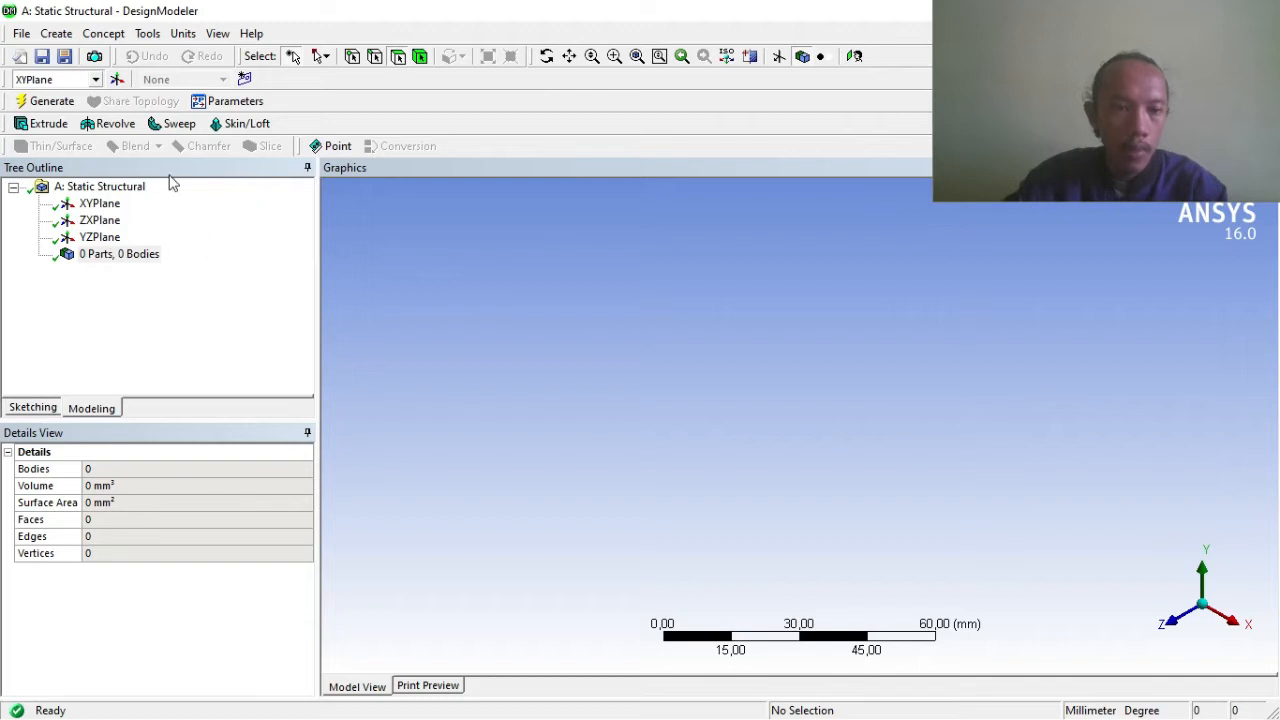
Sketch a rectangle about 36 mm wide and 12 mm high on the XY plane, in the positive X and Y quadrant.
left_click(34, 407)
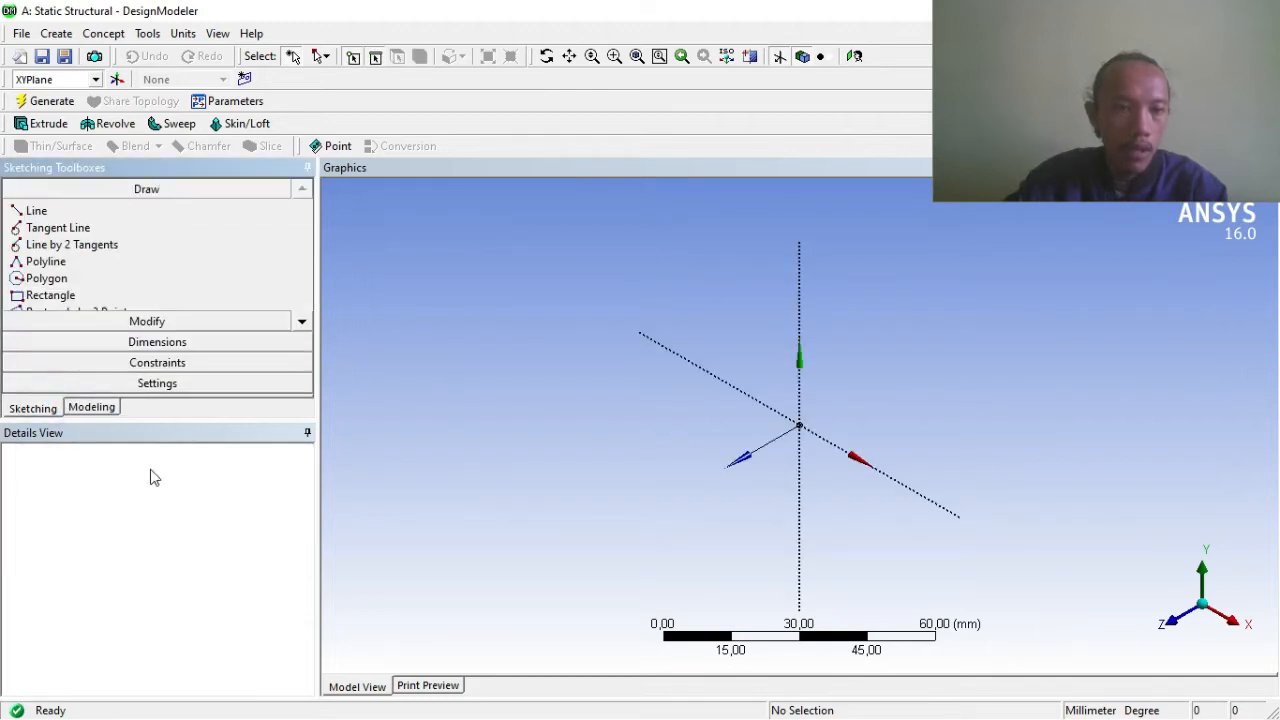
left_click(854, 56)
scroll(832, 405, "up", 2)
scroll(831, 404, "up", 1)
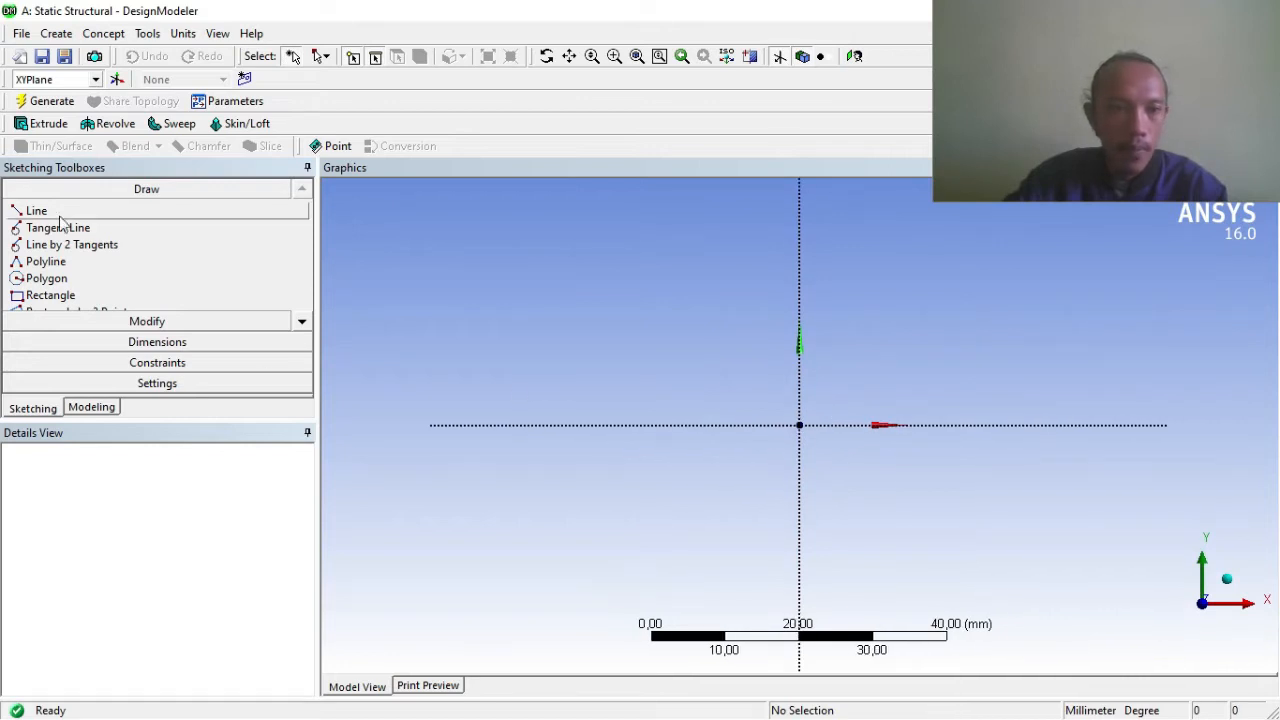
left_click(84, 298)
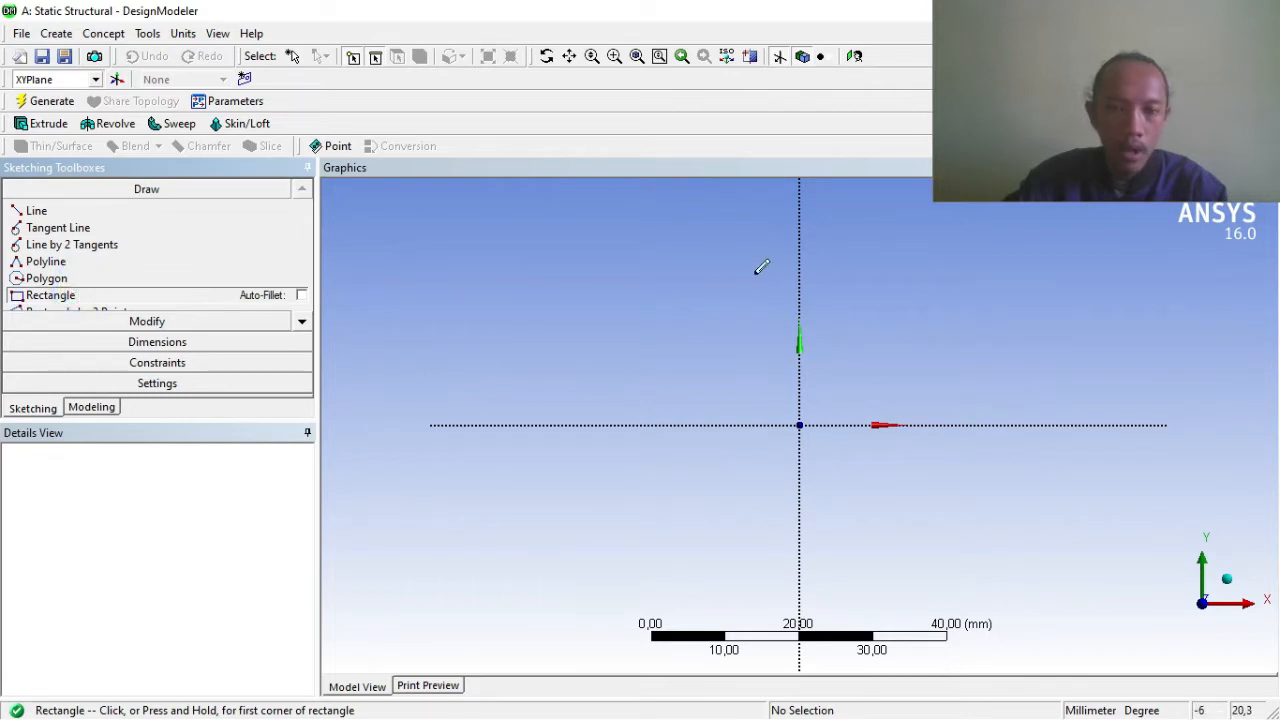
left_click(883, 304)
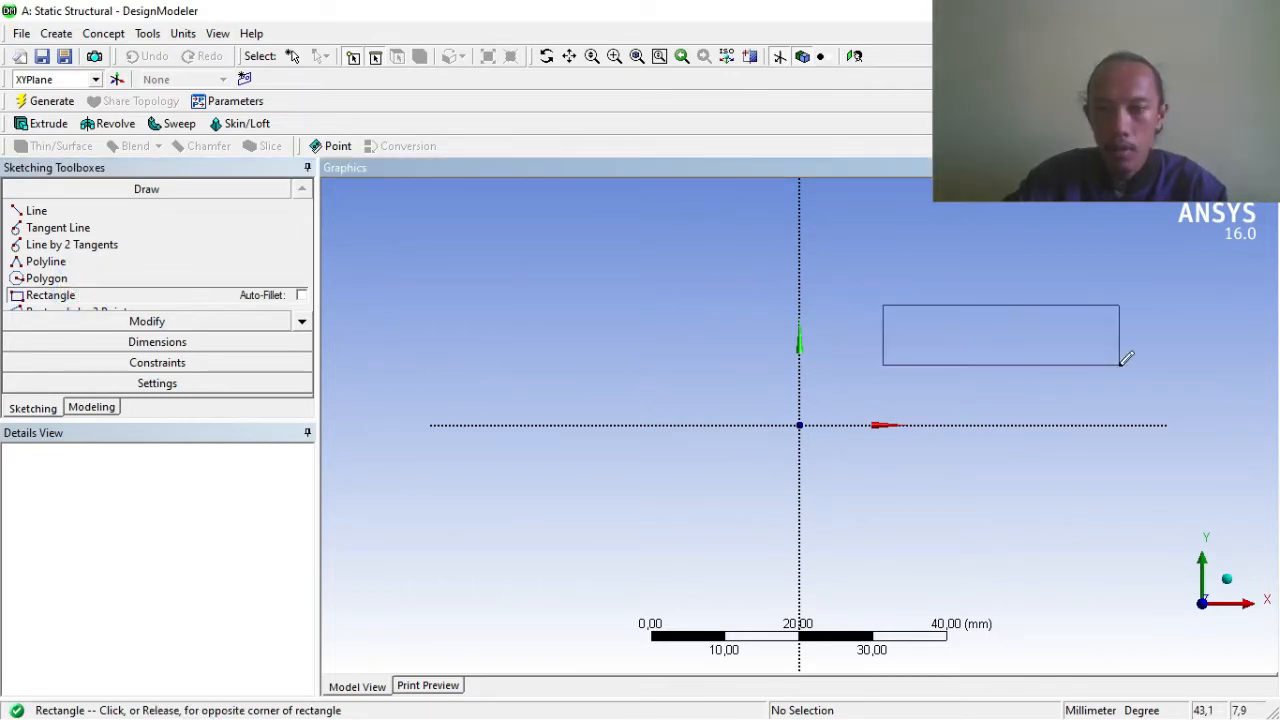
left_click(1150, 393)
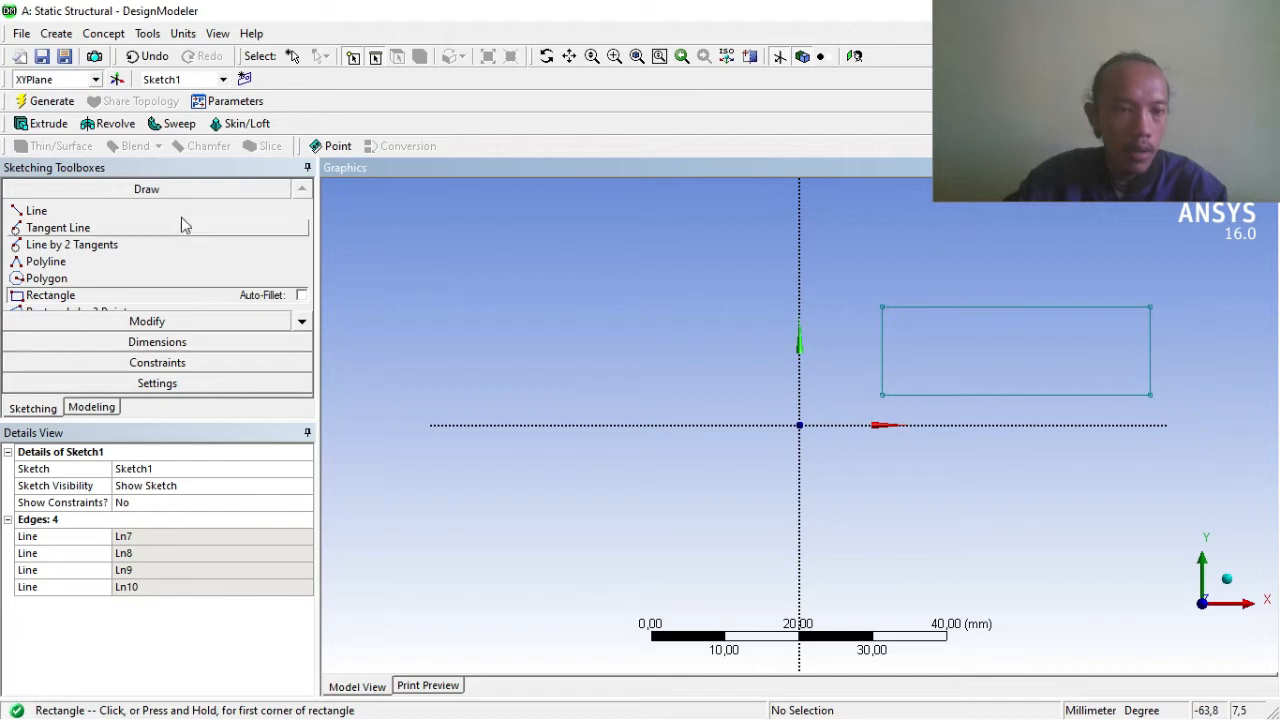
Add a vertical dimension for the rectangle's height between the two corners nearest the Y axis.
left_click(152, 341)
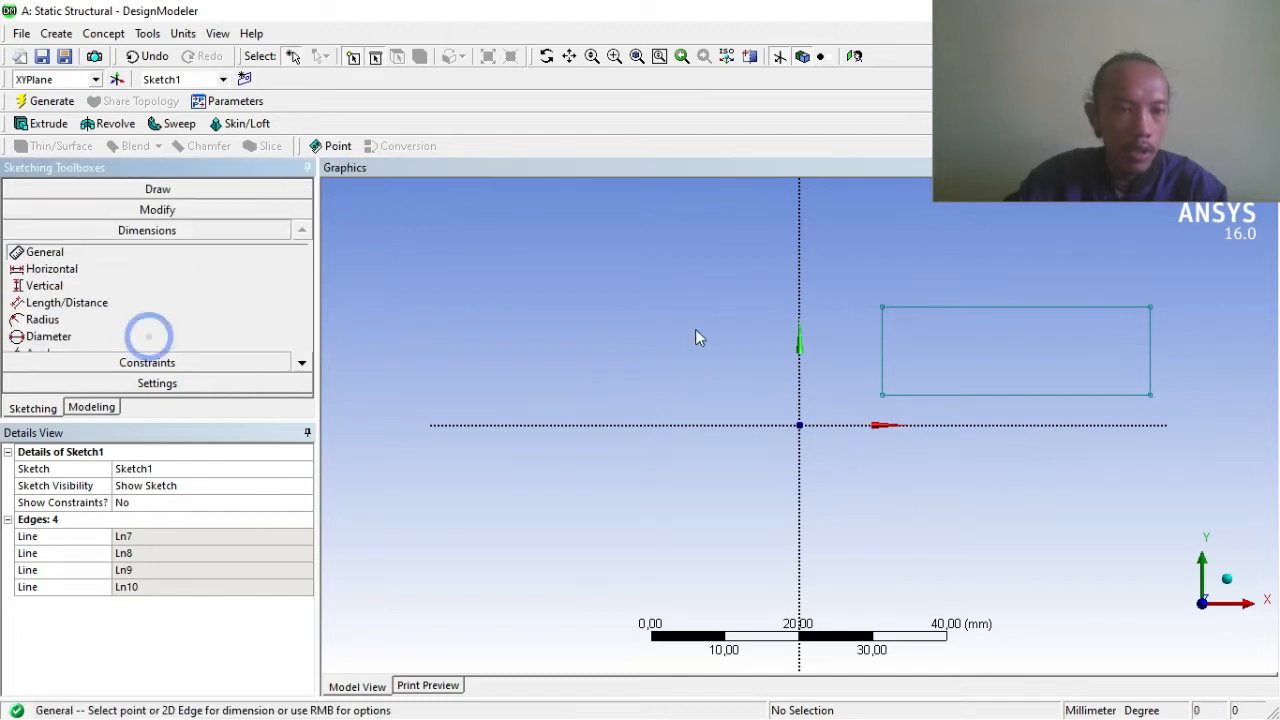
left_click(882, 309)
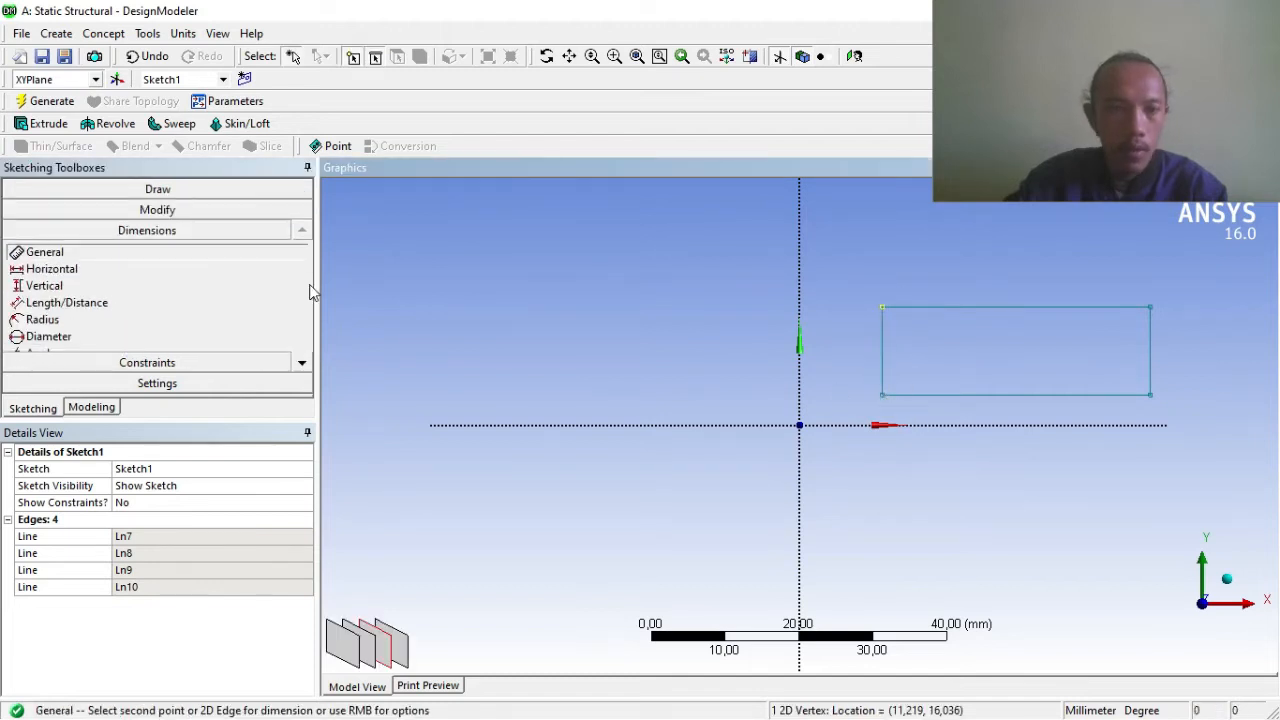
left_click(83, 285)
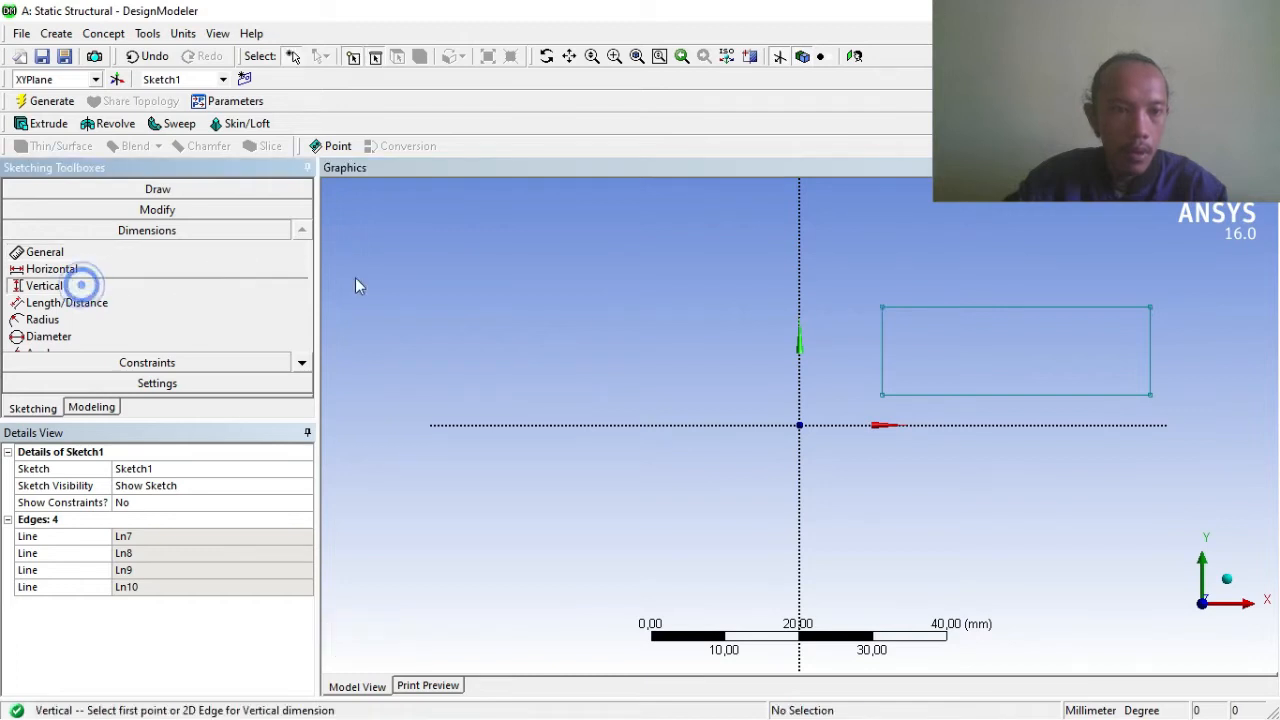
left_click(883, 309)
left_click(881, 395)
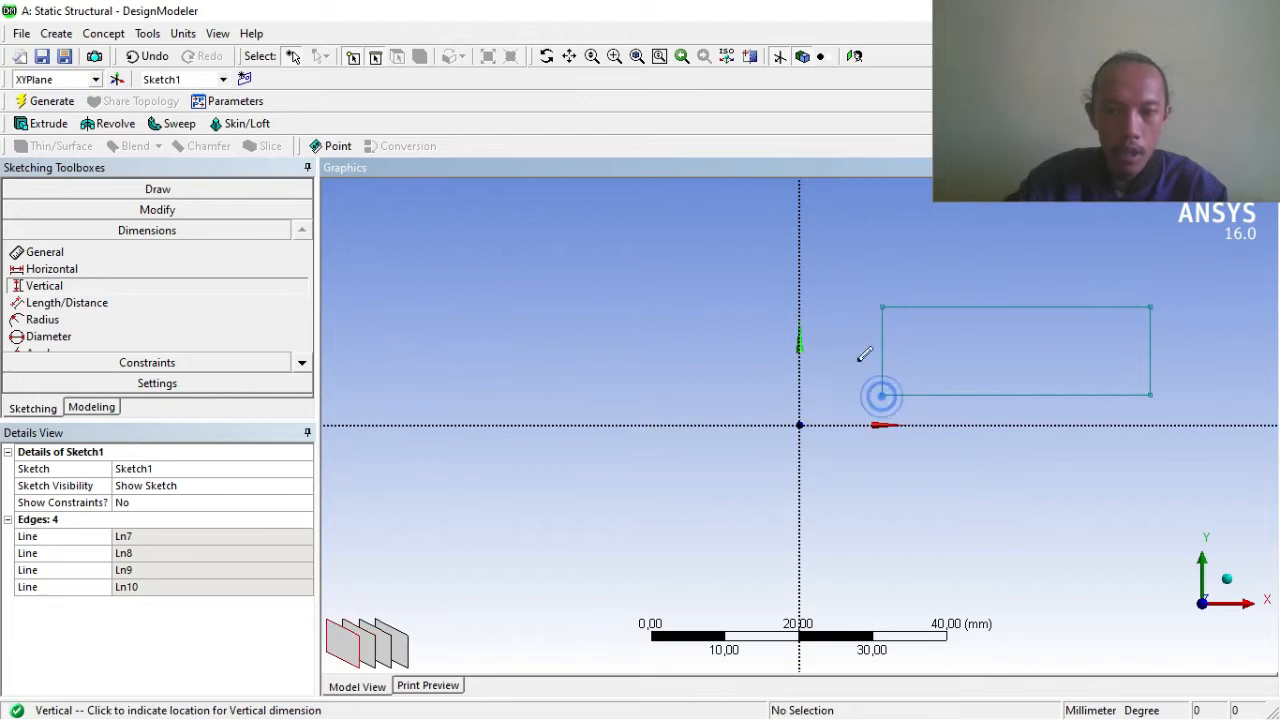
left_click(844, 334)
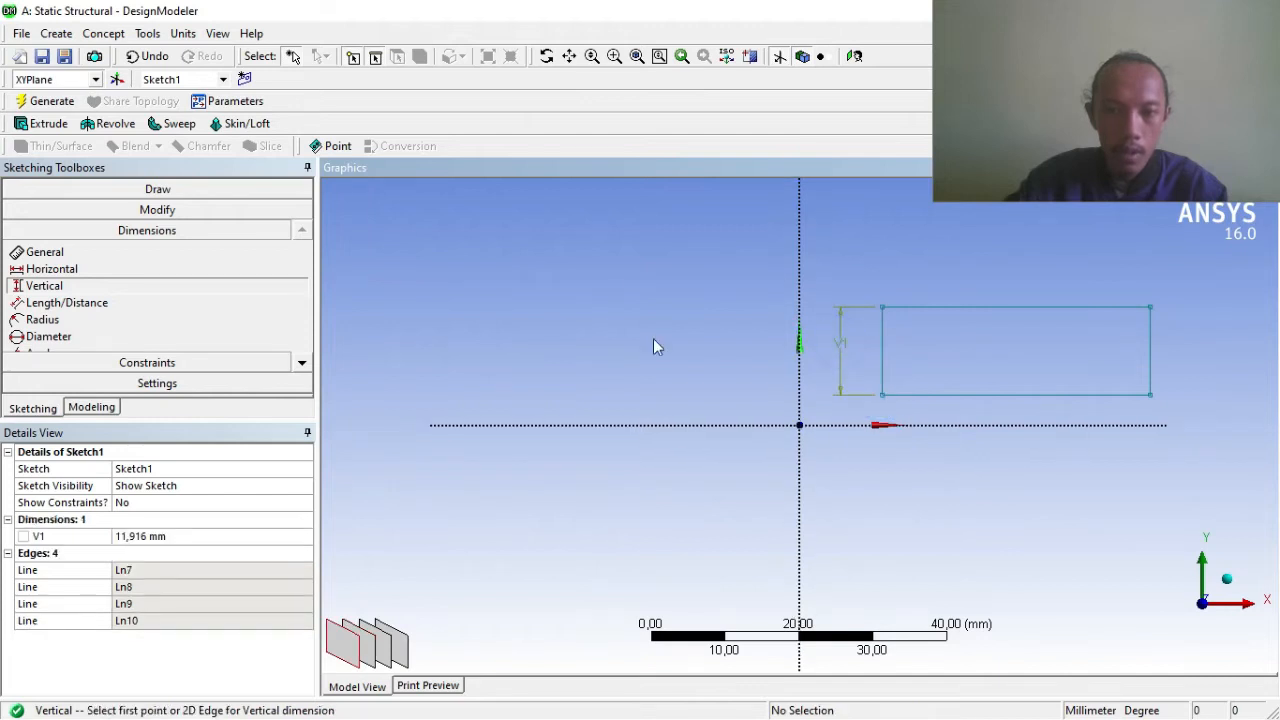
Add a horizontal dimension for the rectangle's width between its two lower corners, placed below the X axis.
left_click(78, 270)
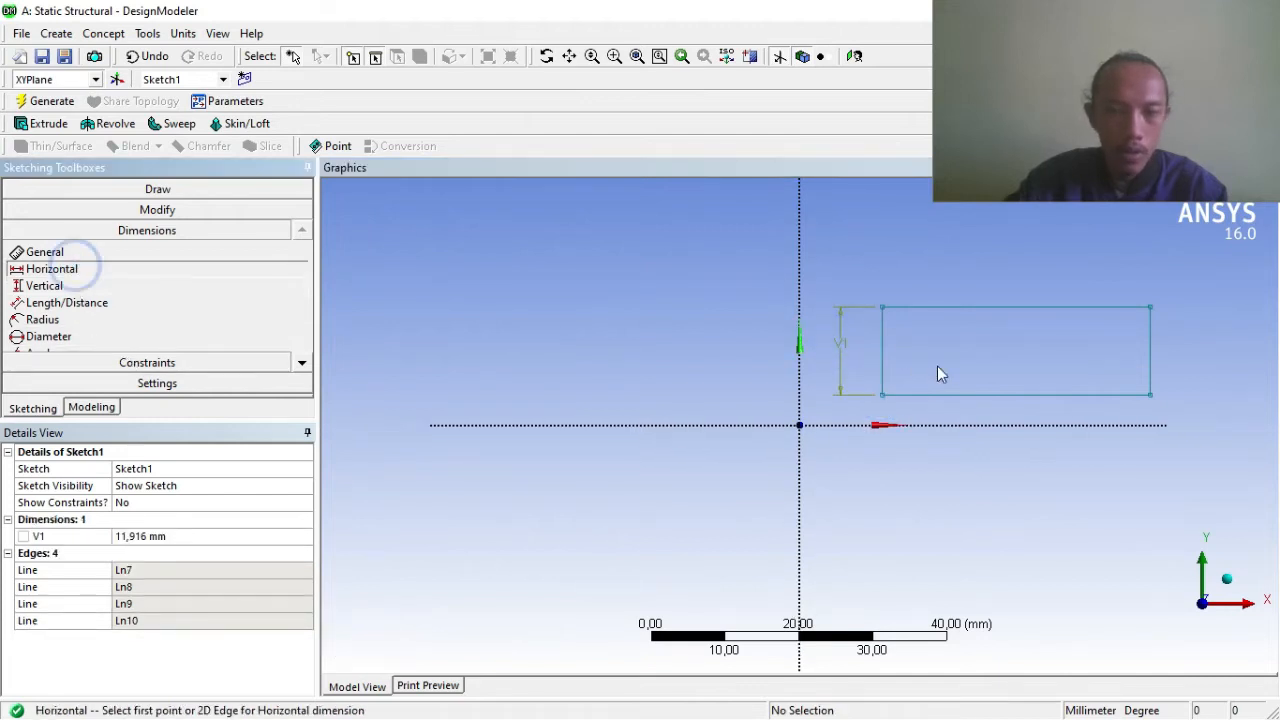
left_click(881, 395)
left_click(1151, 394)
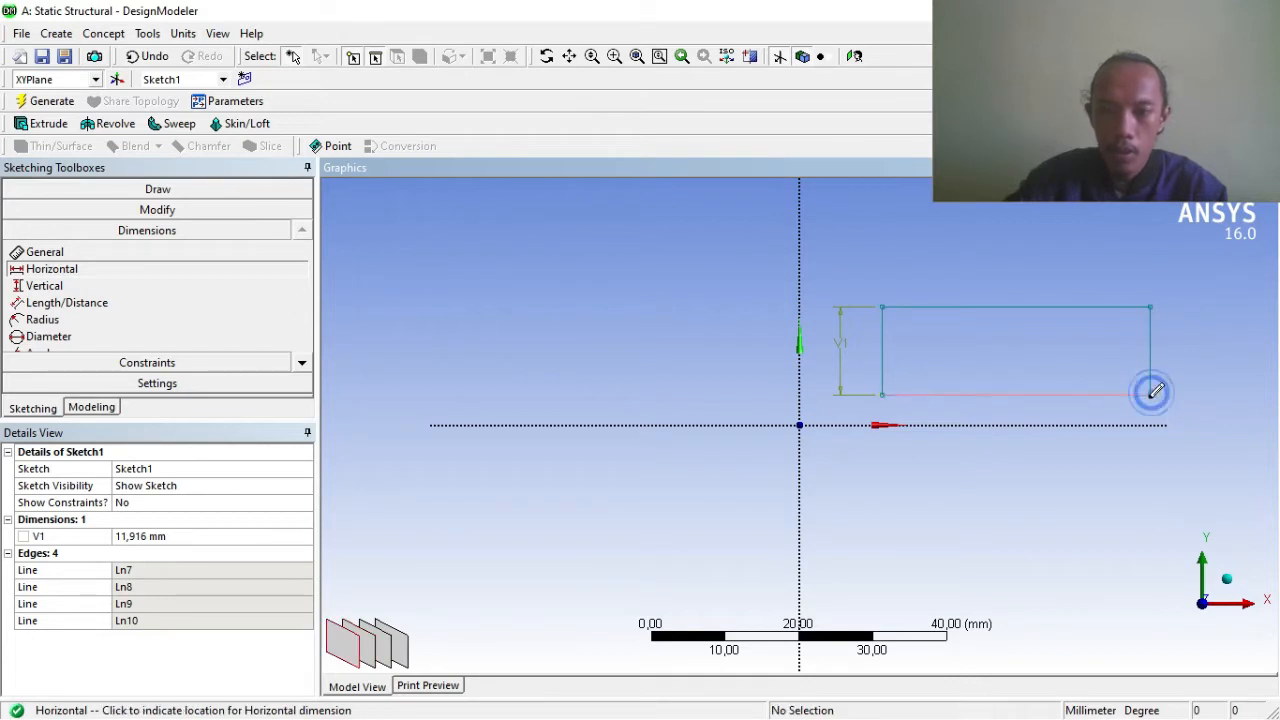
left_click(1036, 486)
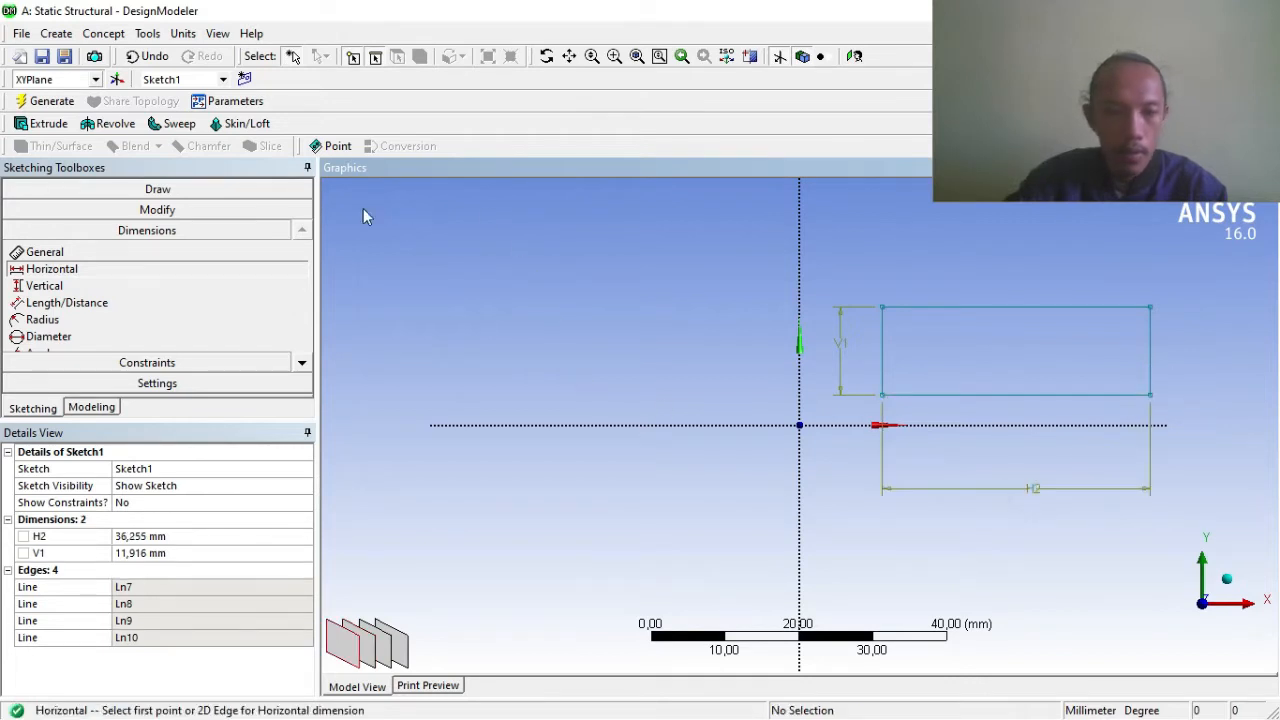
Set the rectangle's width to 80 mm and its height to 24 mm.
left_click(140, 536)
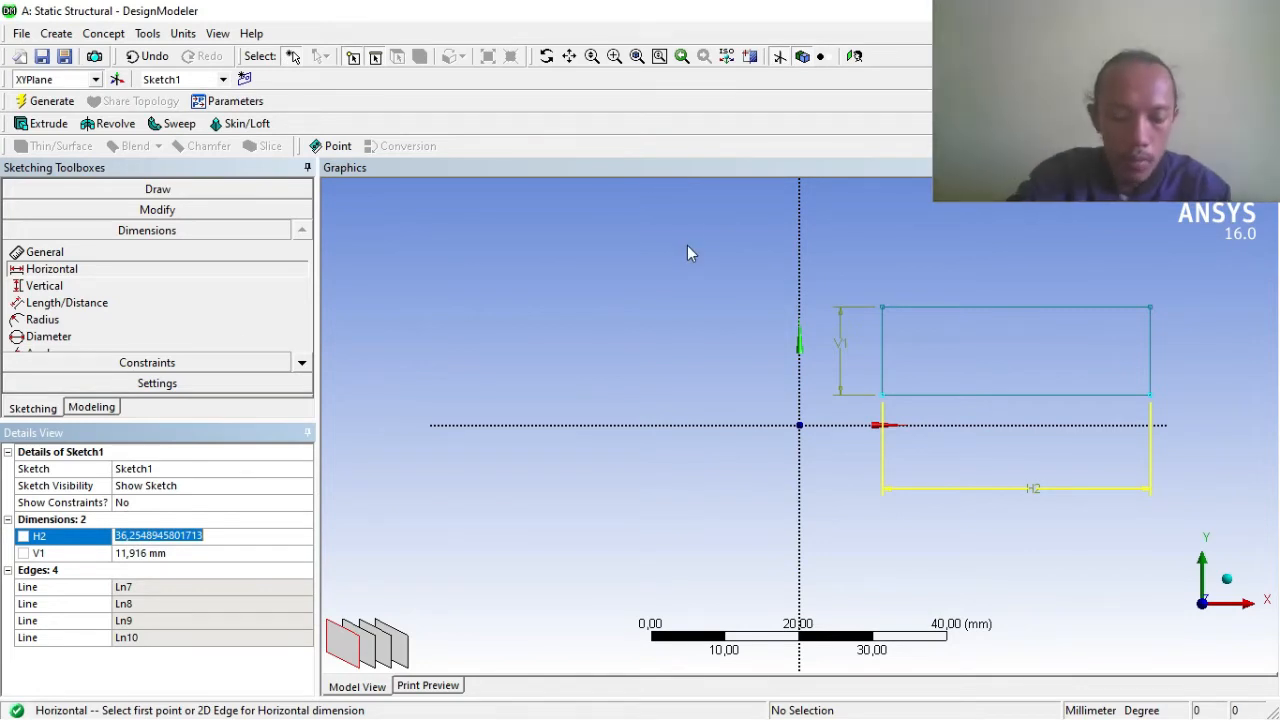
type("80")
key("Return")
left_click(137, 556)
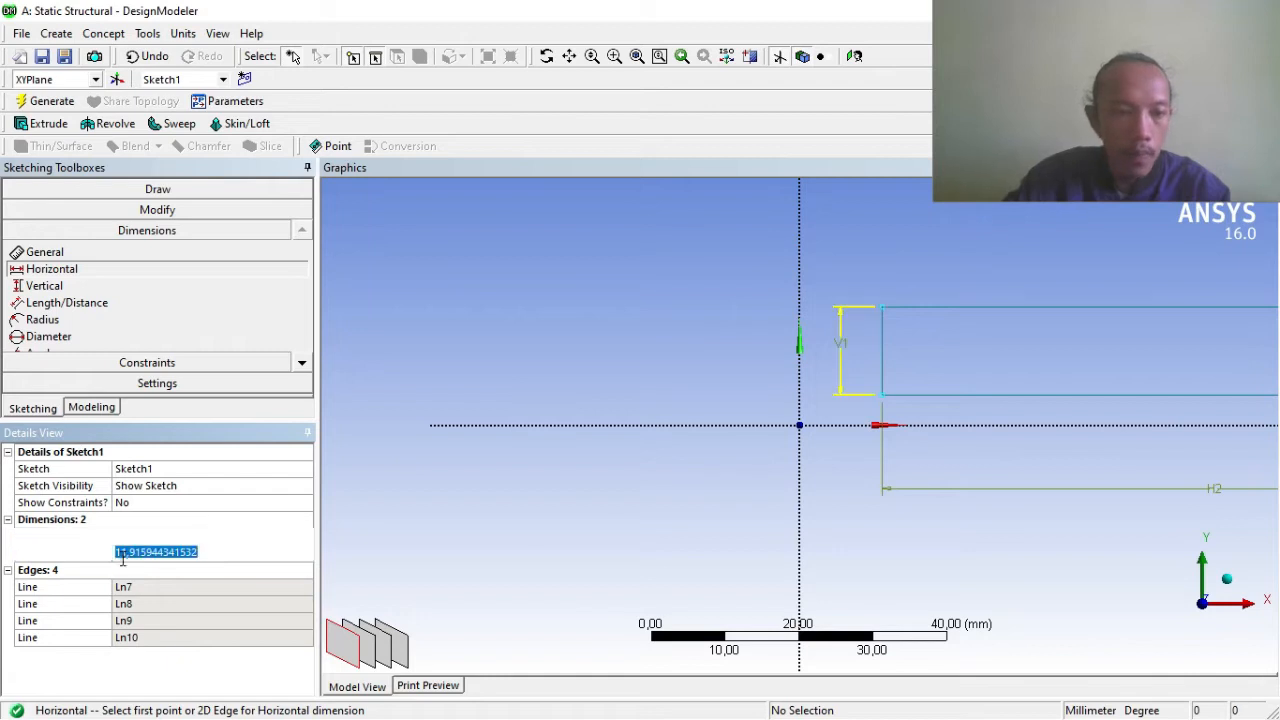
type("2")
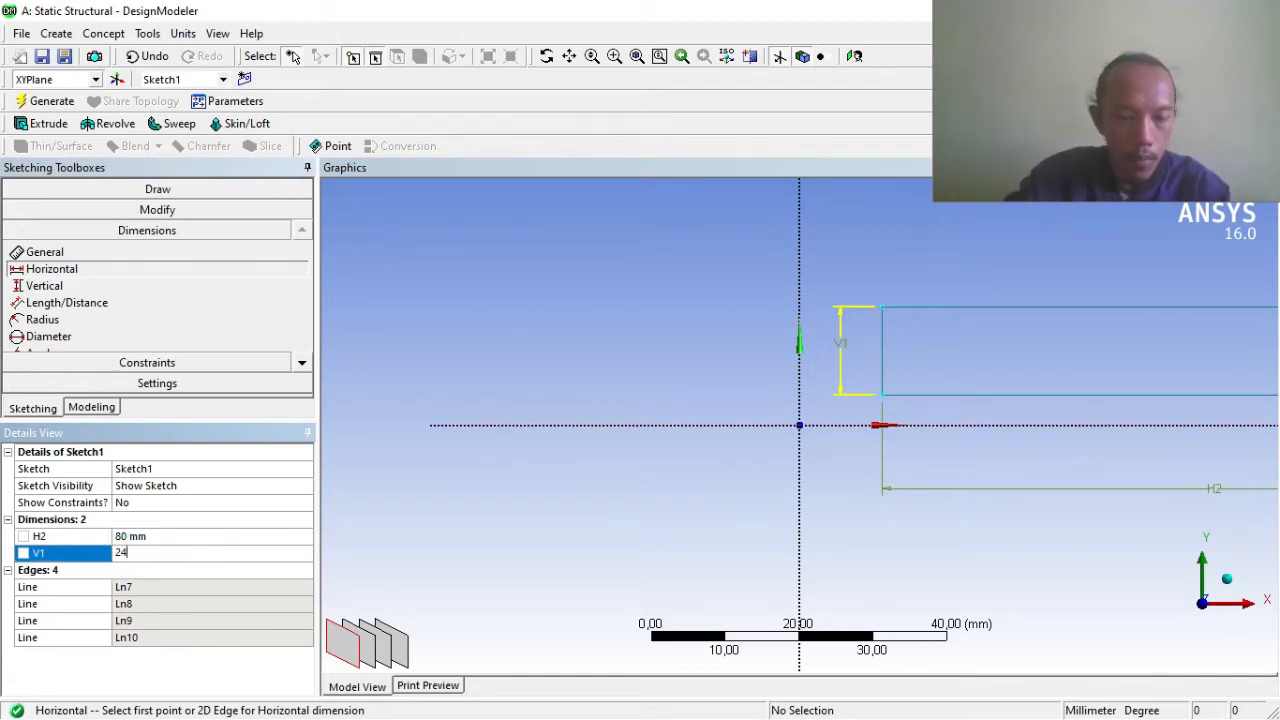
type("4")
key("Return")
scroll(1183, 451, "down", 3)
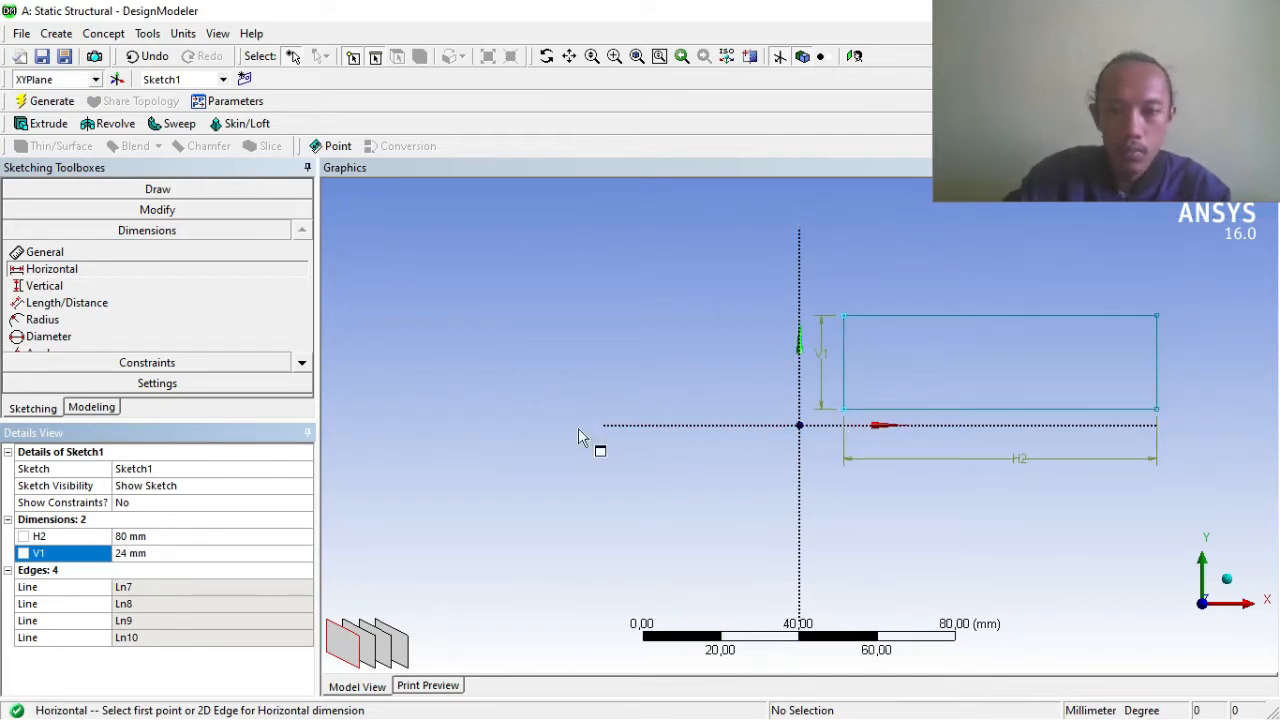
Draw a horizontal line across the rectangle near mid-height, from one short edge to the other.
left_click(118, 187)
left_click(36, 210)
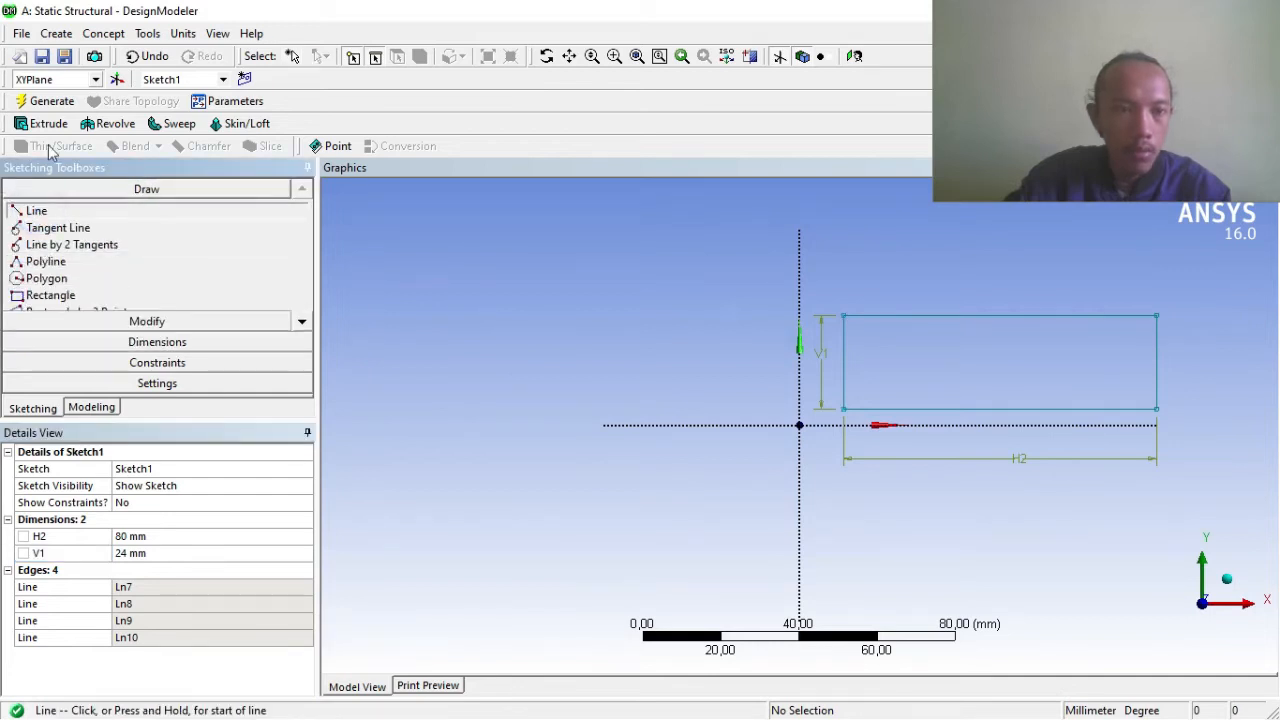
left_click(845, 362)
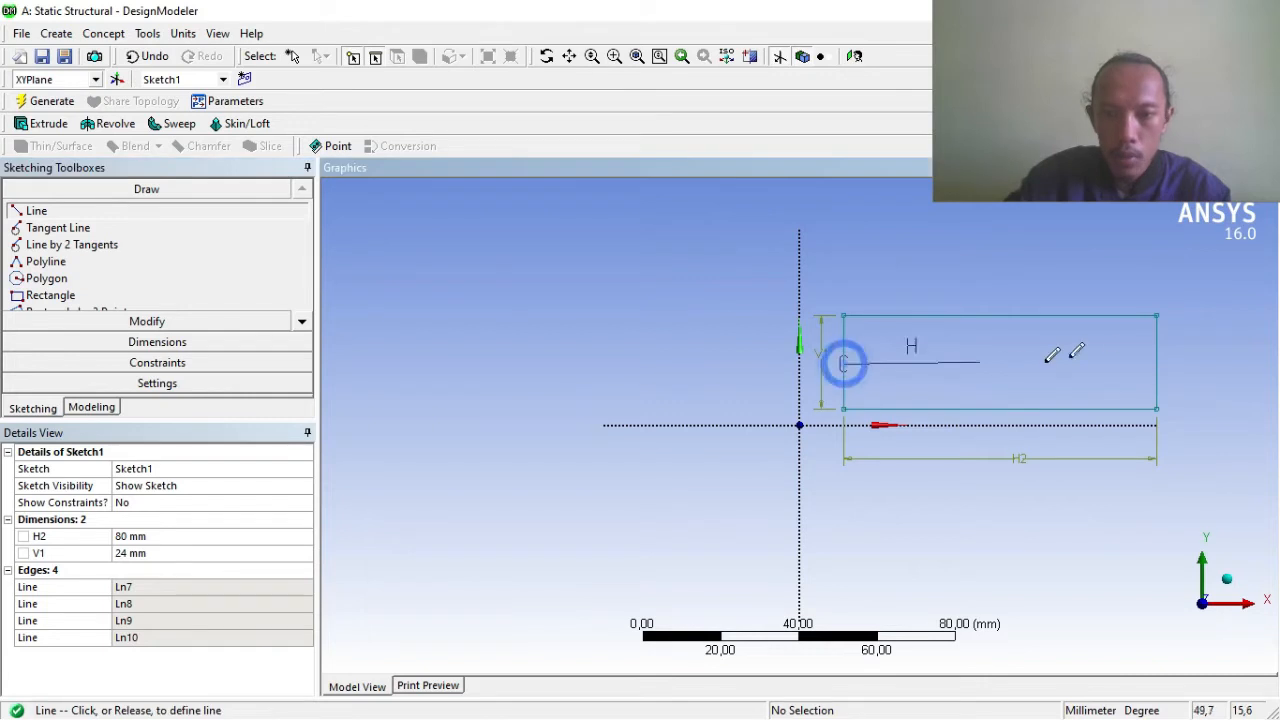
left_click(1157, 363)
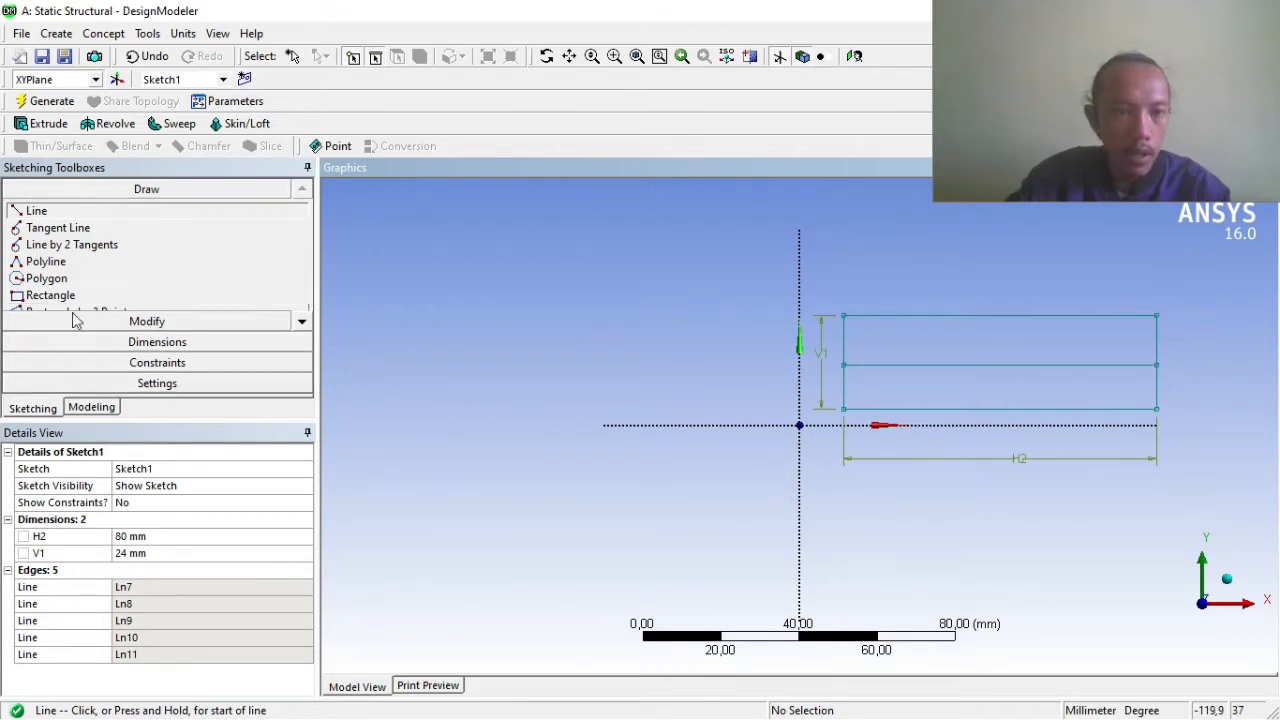
Add a vertical dimension between the inner horizontal line's end and the rectangle's upper corner near the Y axis, and set it to 12 mm.
left_click(120, 343)
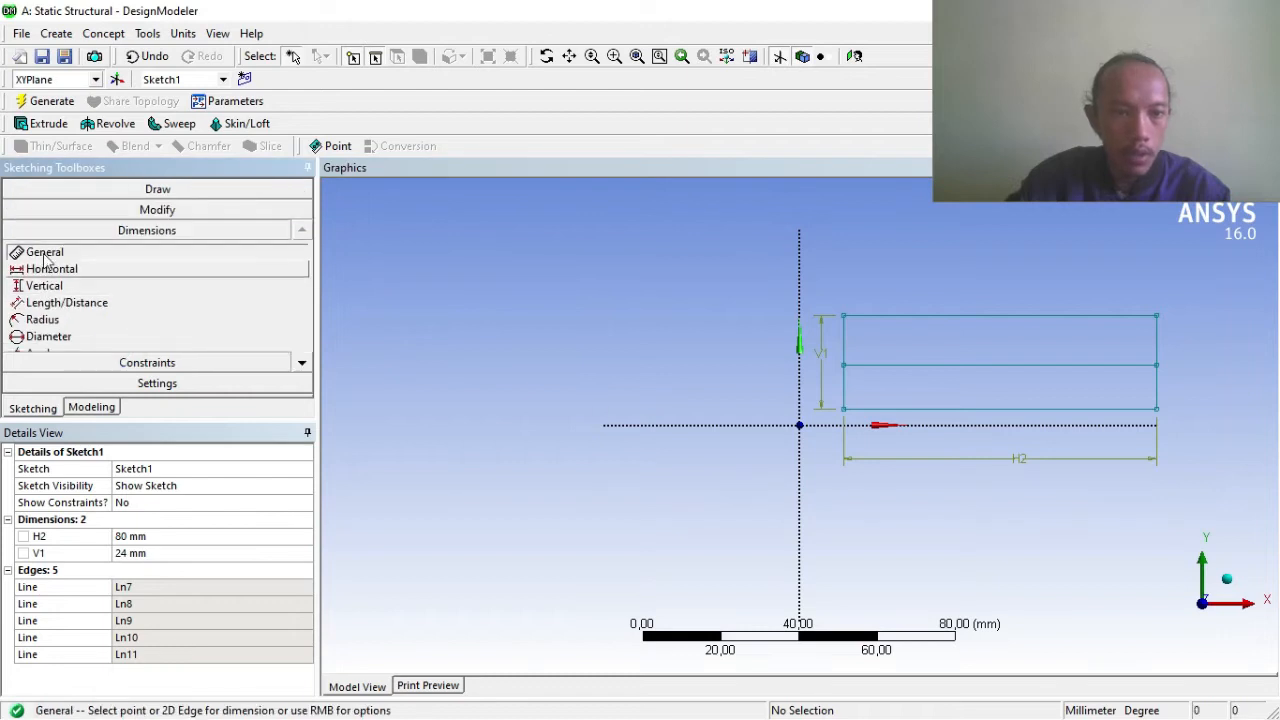
left_click(60, 286)
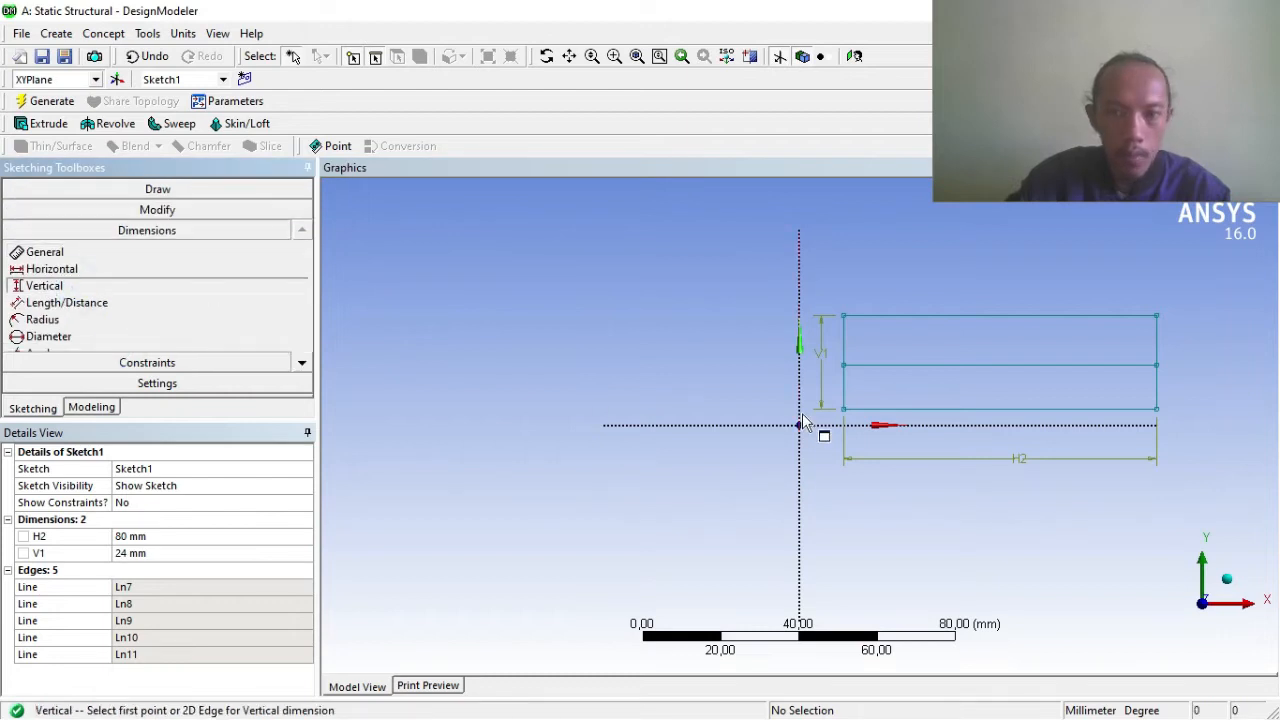
left_click(845, 365)
left_click(844, 316)
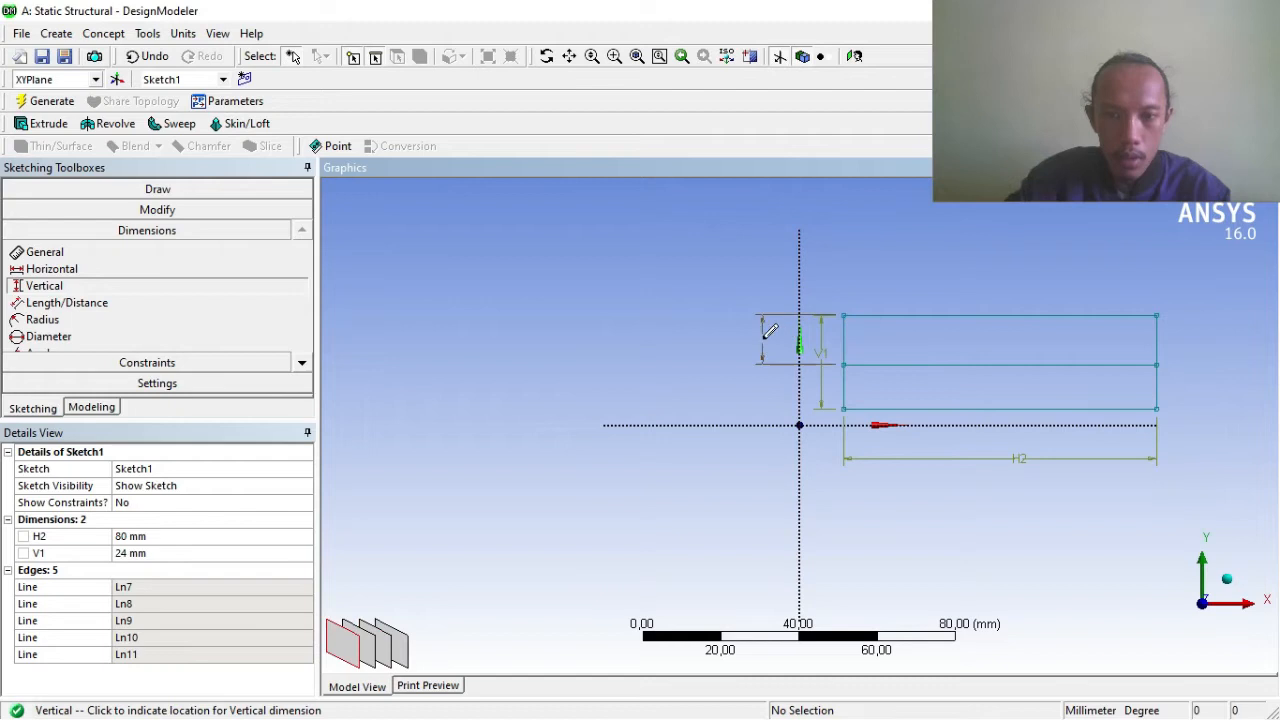
left_click(763, 337)
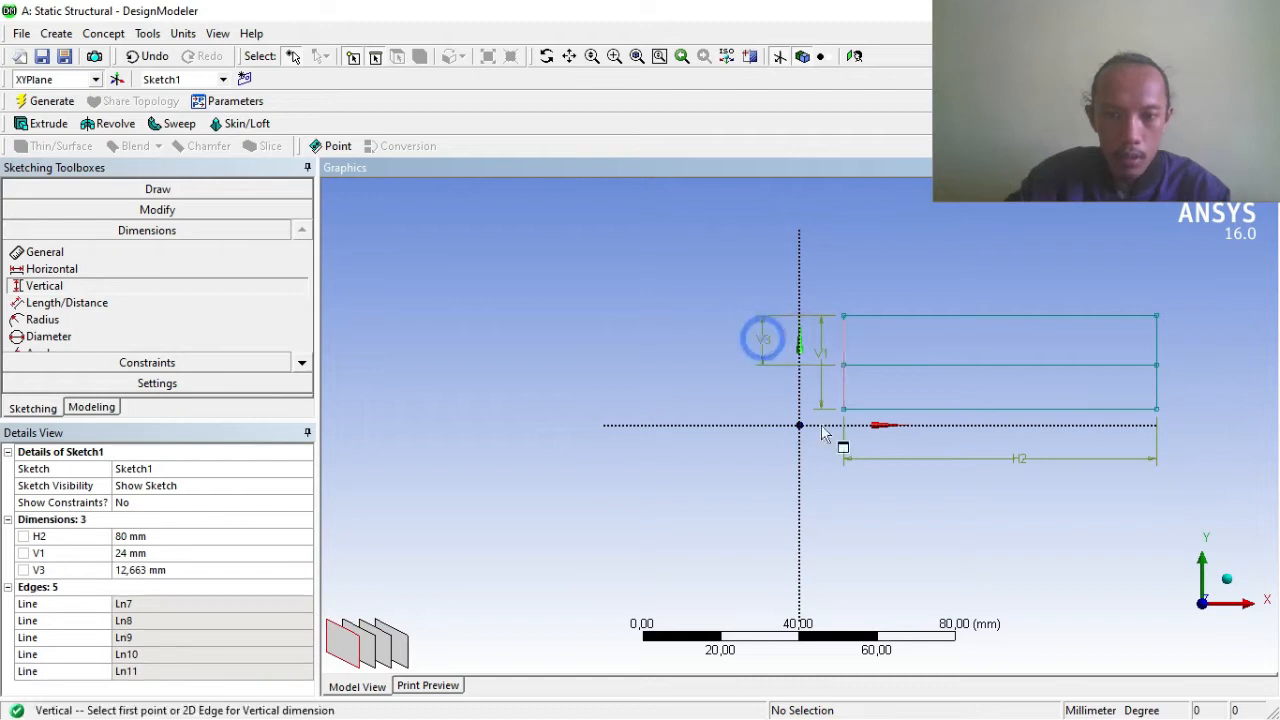
left_click(135, 570)
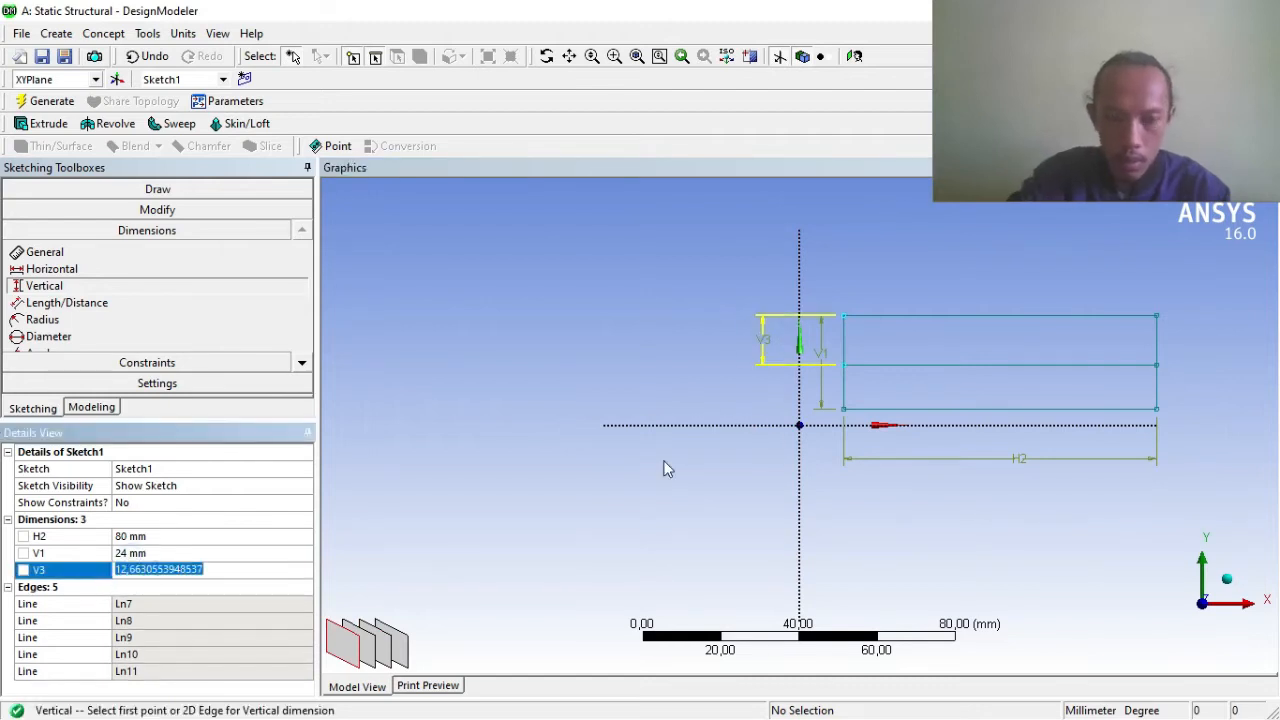
type("12")
key("Return")
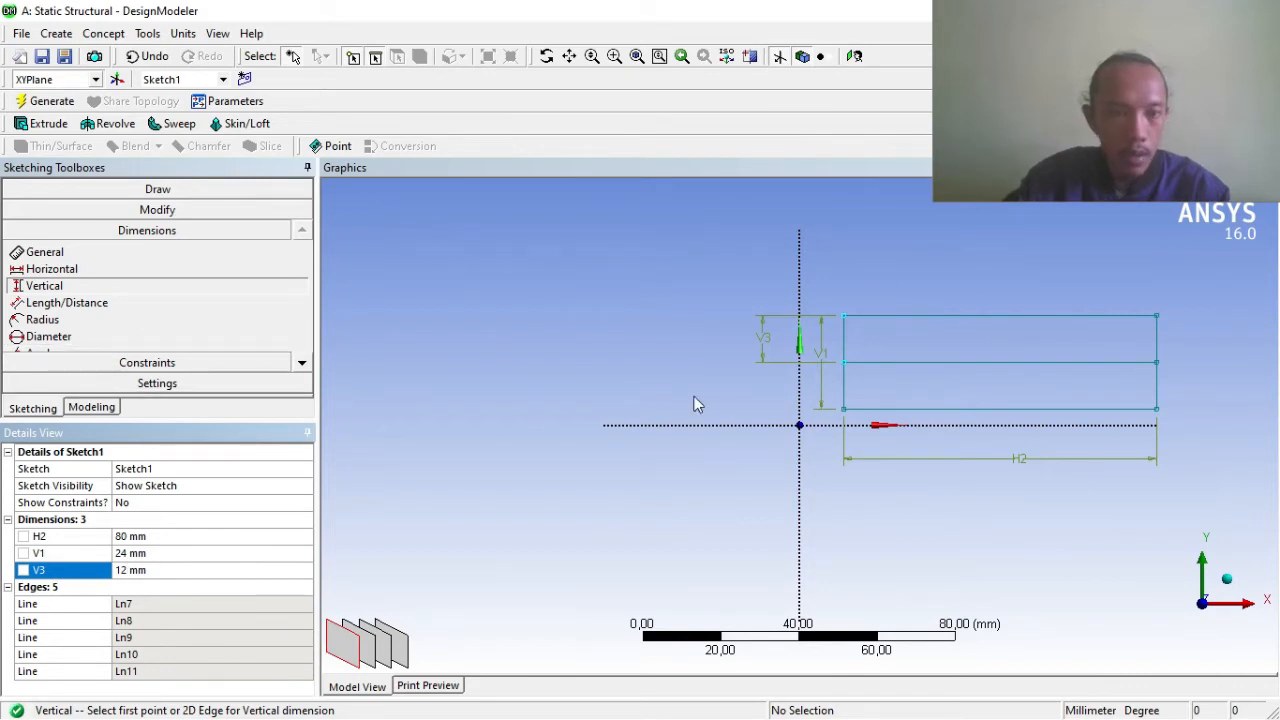
Draw a circle of about 22 mm radius centred on the midline's extension beyond the rectangle's end near the Y axis, passing through its upper corner.
left_click(570, 56)
left_click_drag(714, 289, 546, 306)
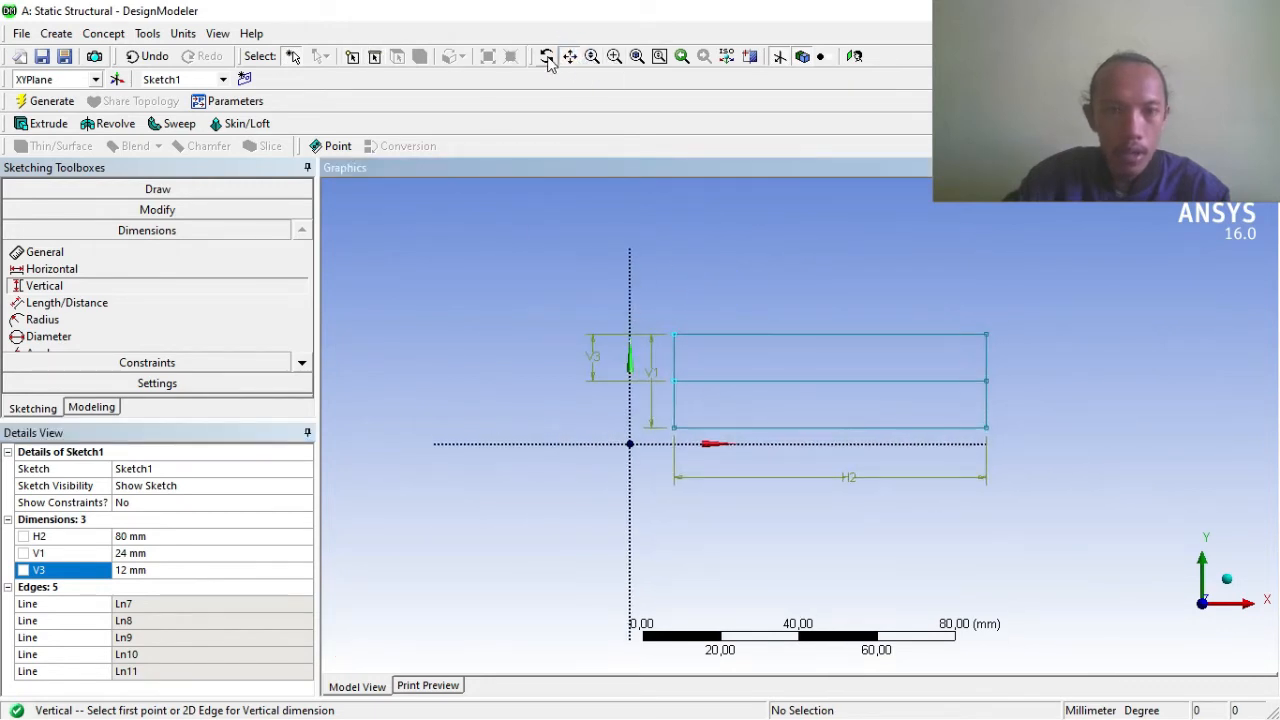
left_click(146, 189)
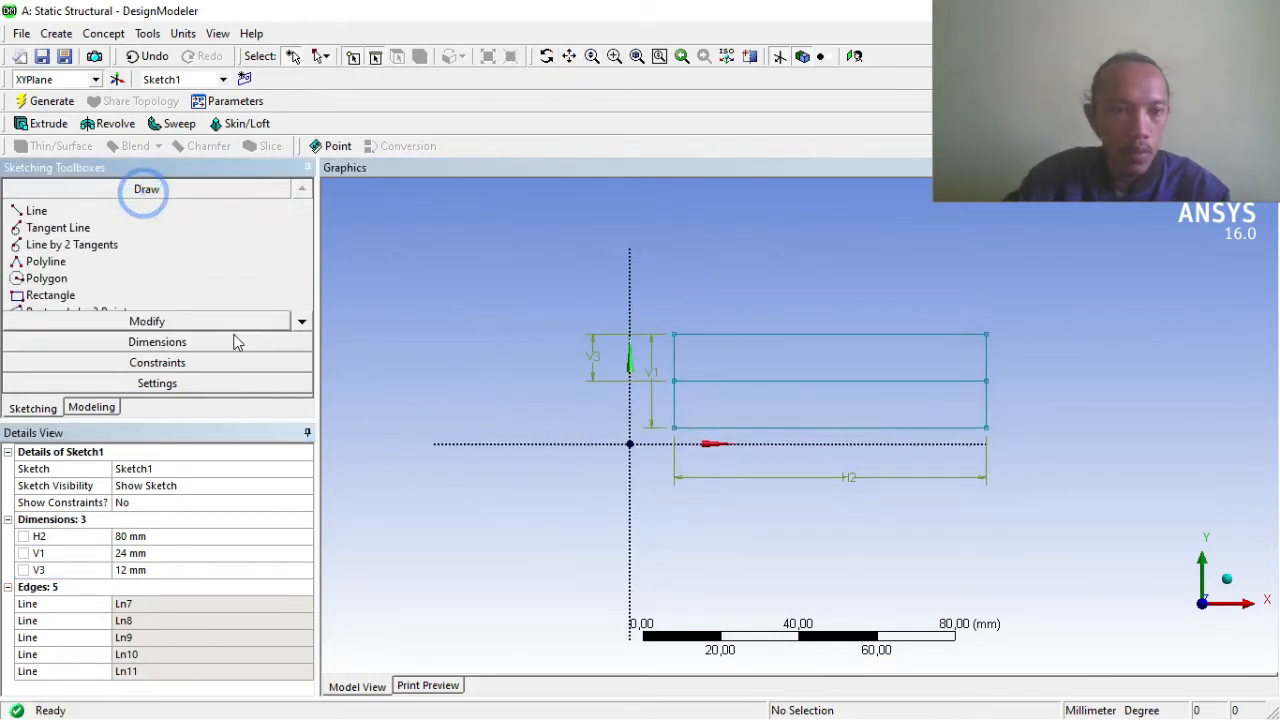
left_click(299, 325)
left_click(302, 325)
left_click(302, 325)
left_click(302, 325)
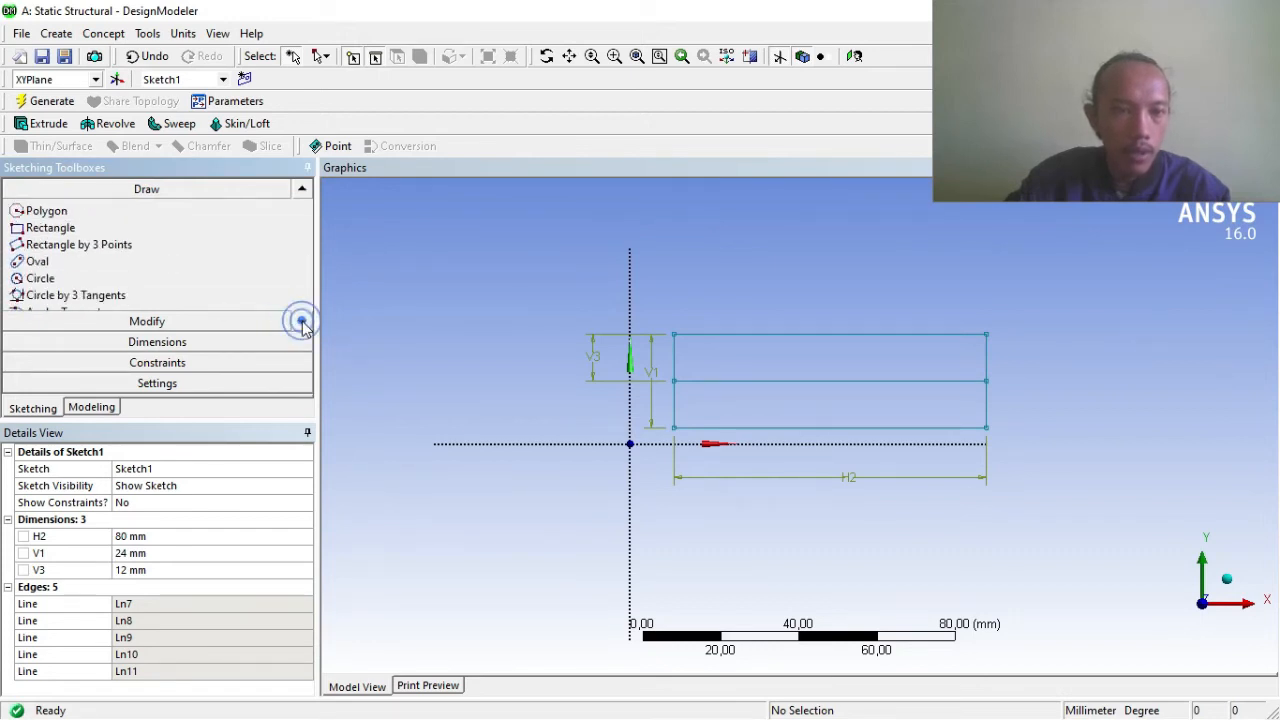
left_click(28, 280)
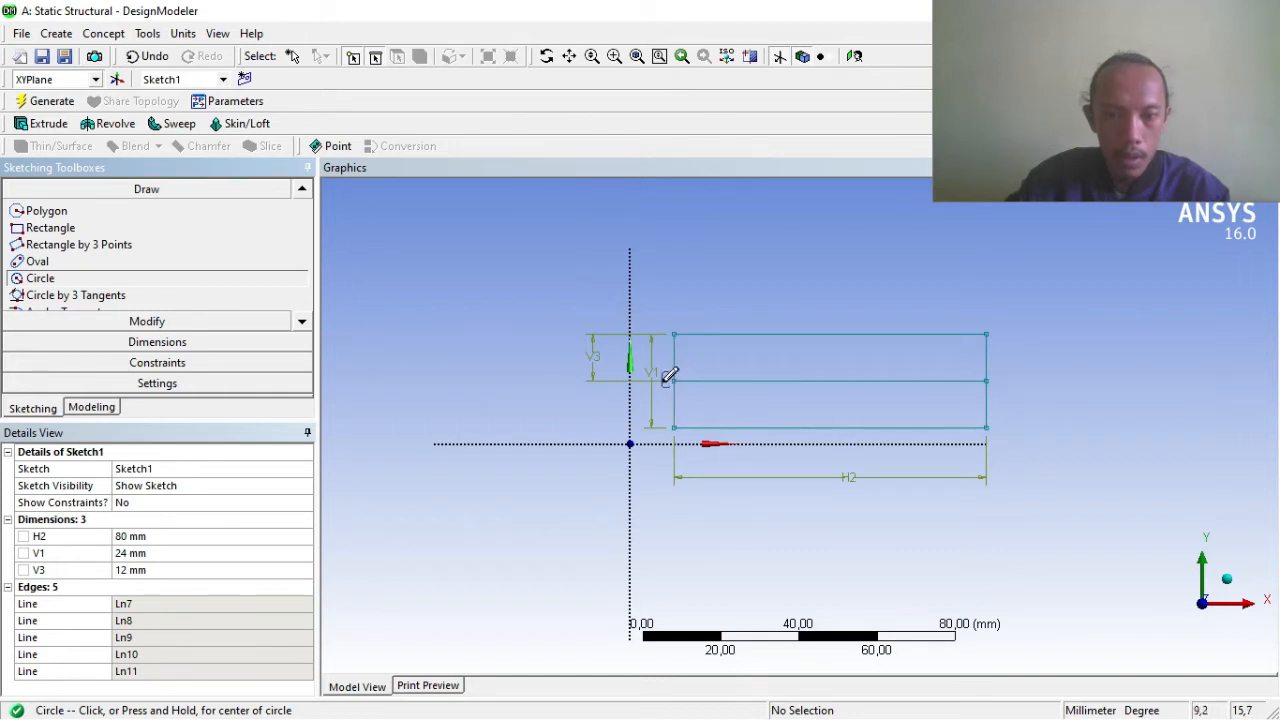
left_click(601, 381)
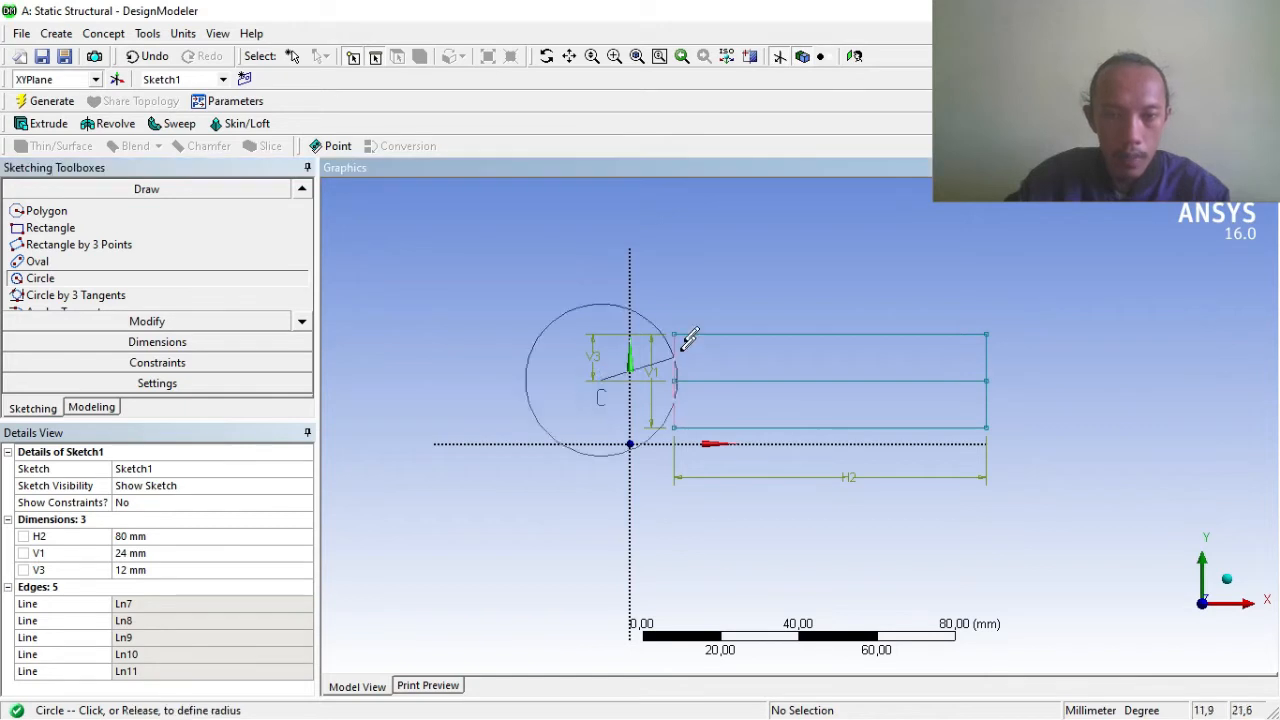
scroll(680, 324, "up", 2)
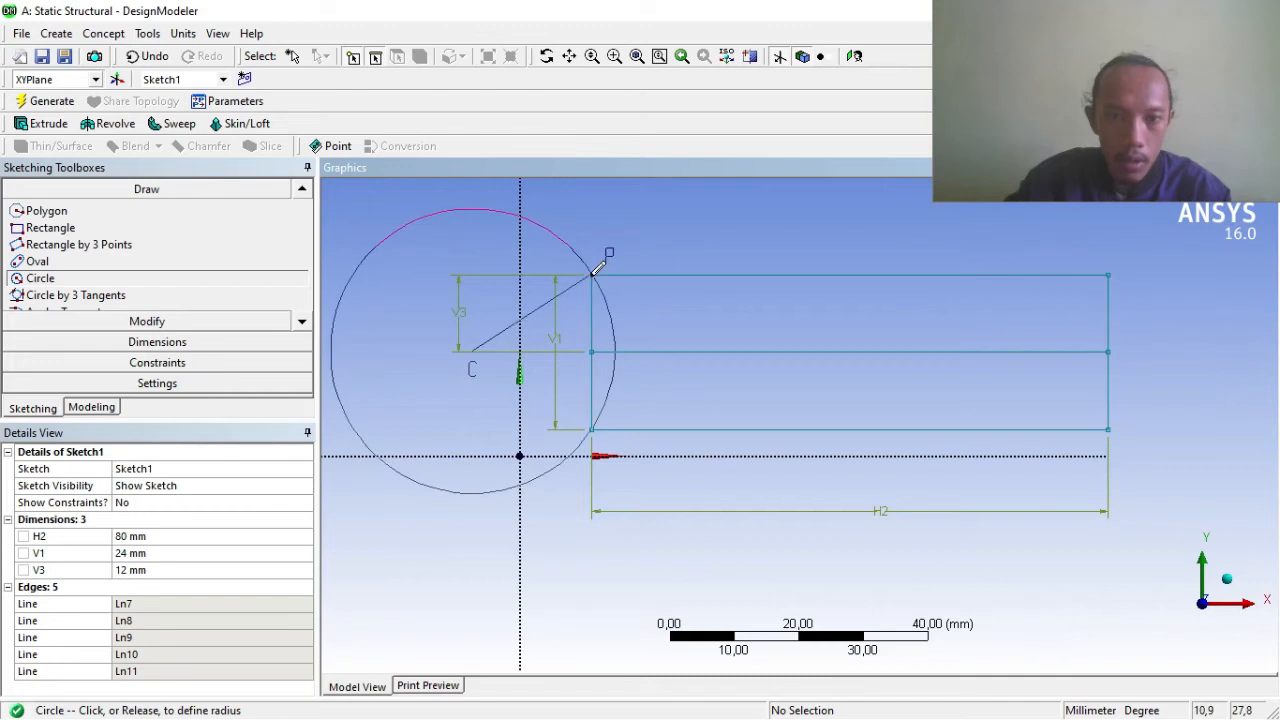
left_click(597, 268)
Draw a second circle of about 20 mm radius centred on the midline's extension beyond the rectangle's far end, passing through its upper corner.
scroll(1045, 413, "down", 1)
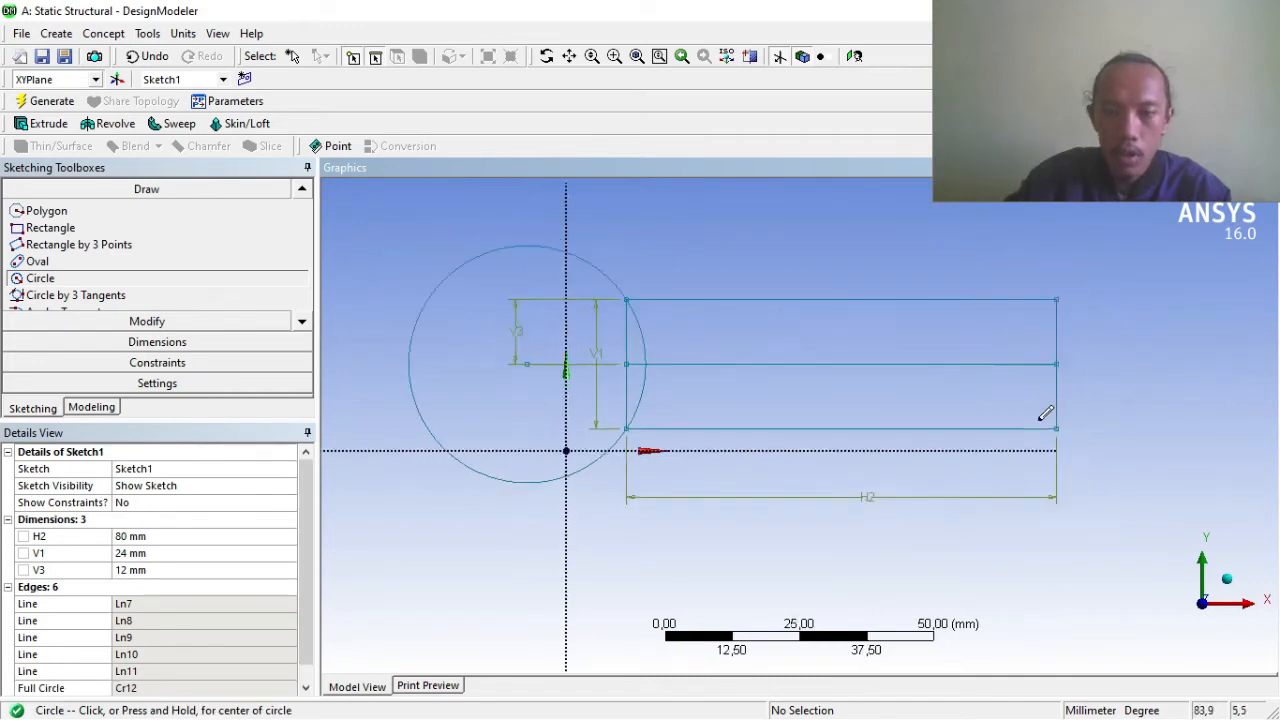
scroll(1045, 413, "down", 2)
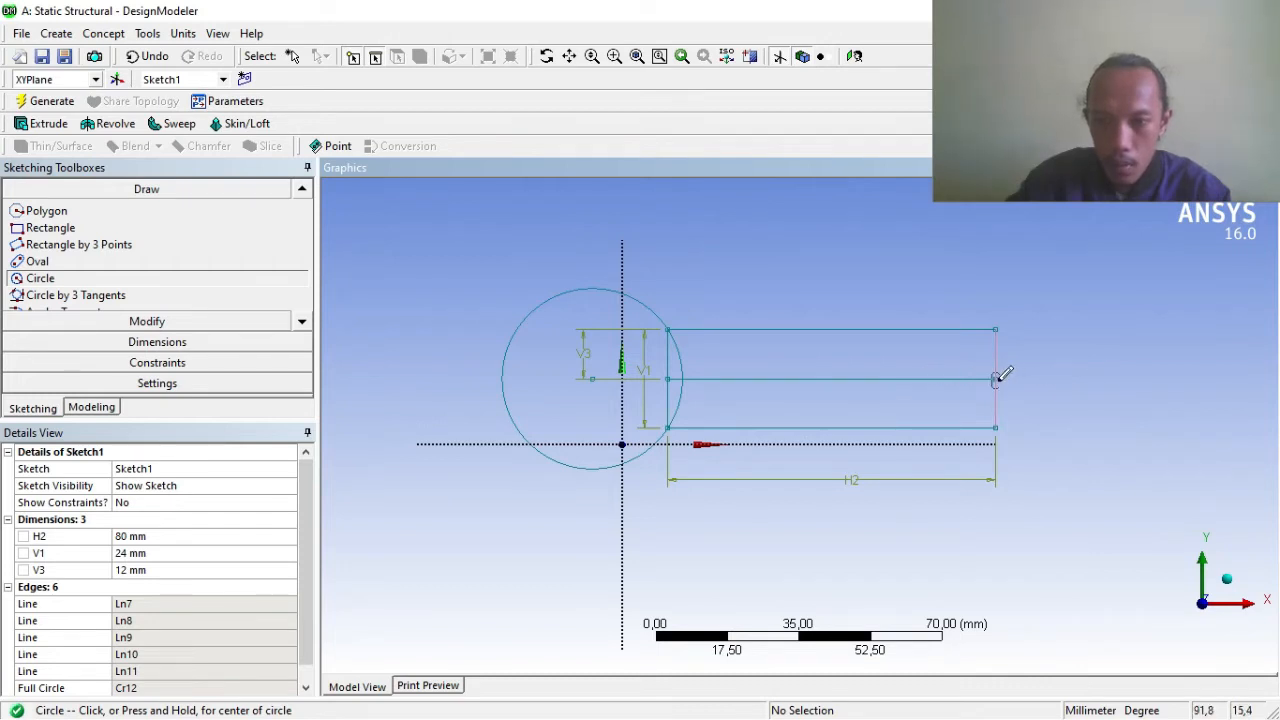
left_click(1062, 377)
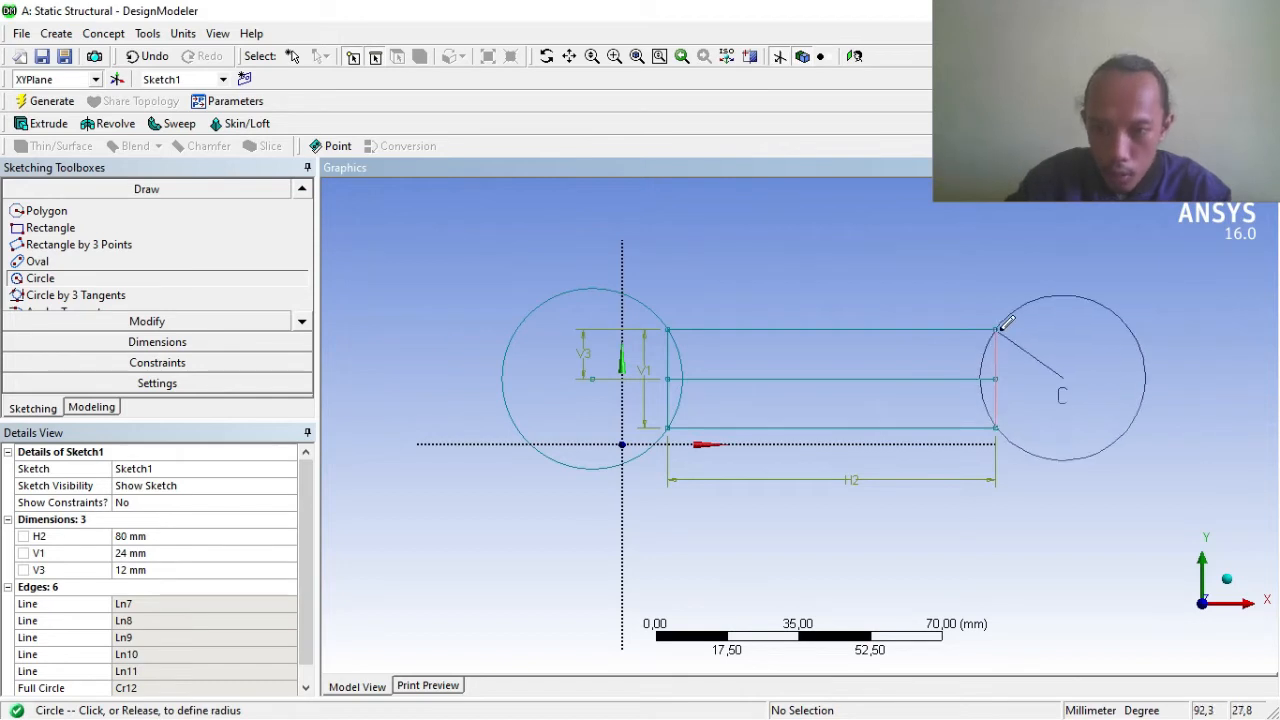
scroll(1007, 323, "up", 1)
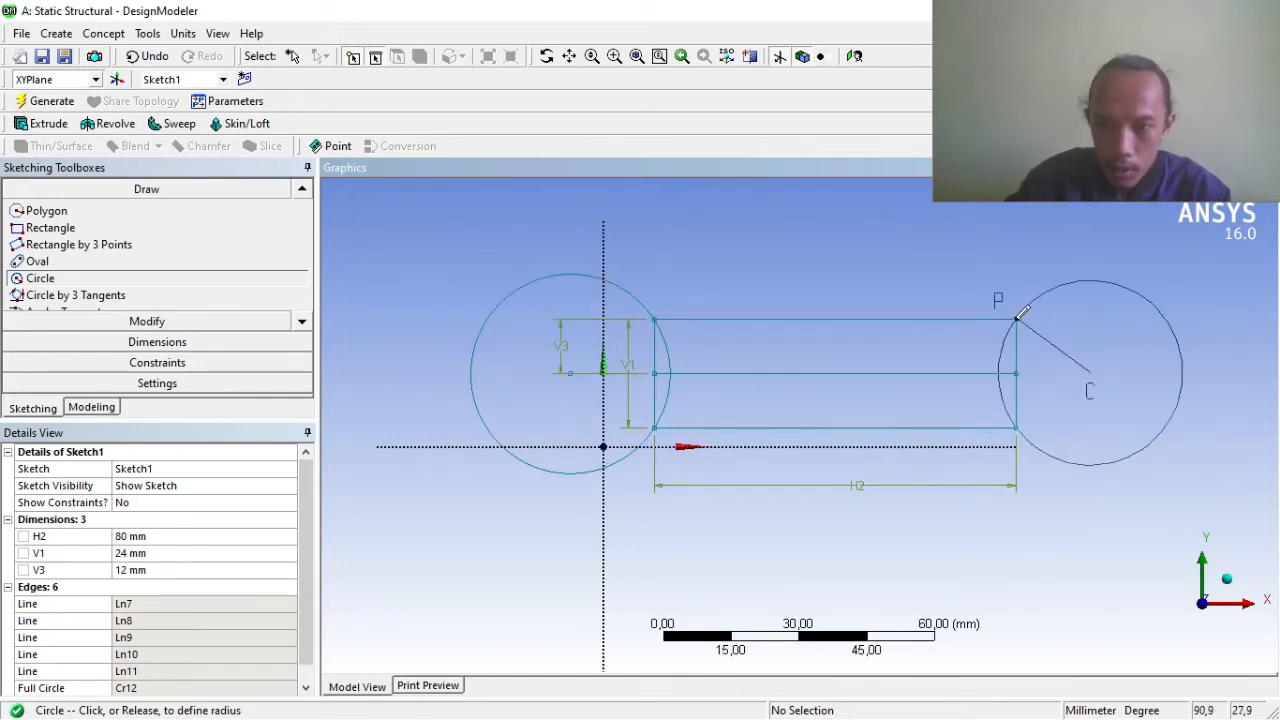
left_click(1022, 313)
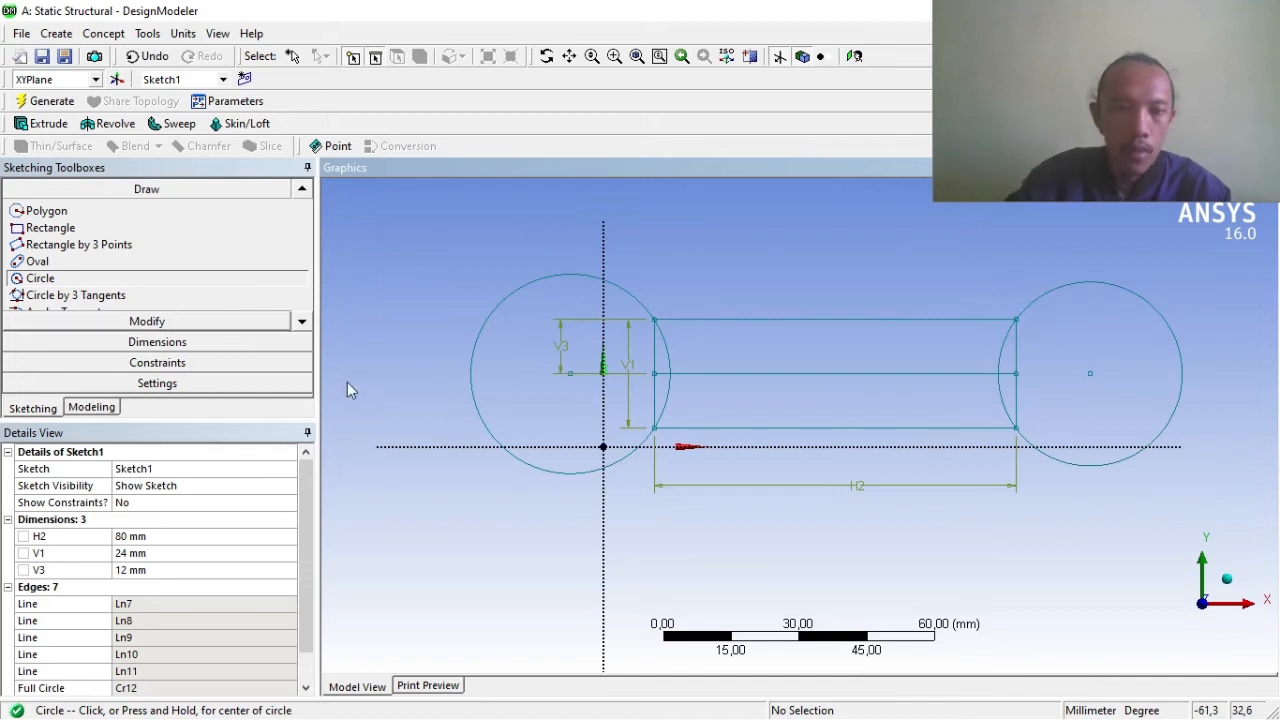
Add a radius dimension to each of the two circles at the rectangle's ends.
scroll(347, 382, "down", 2)
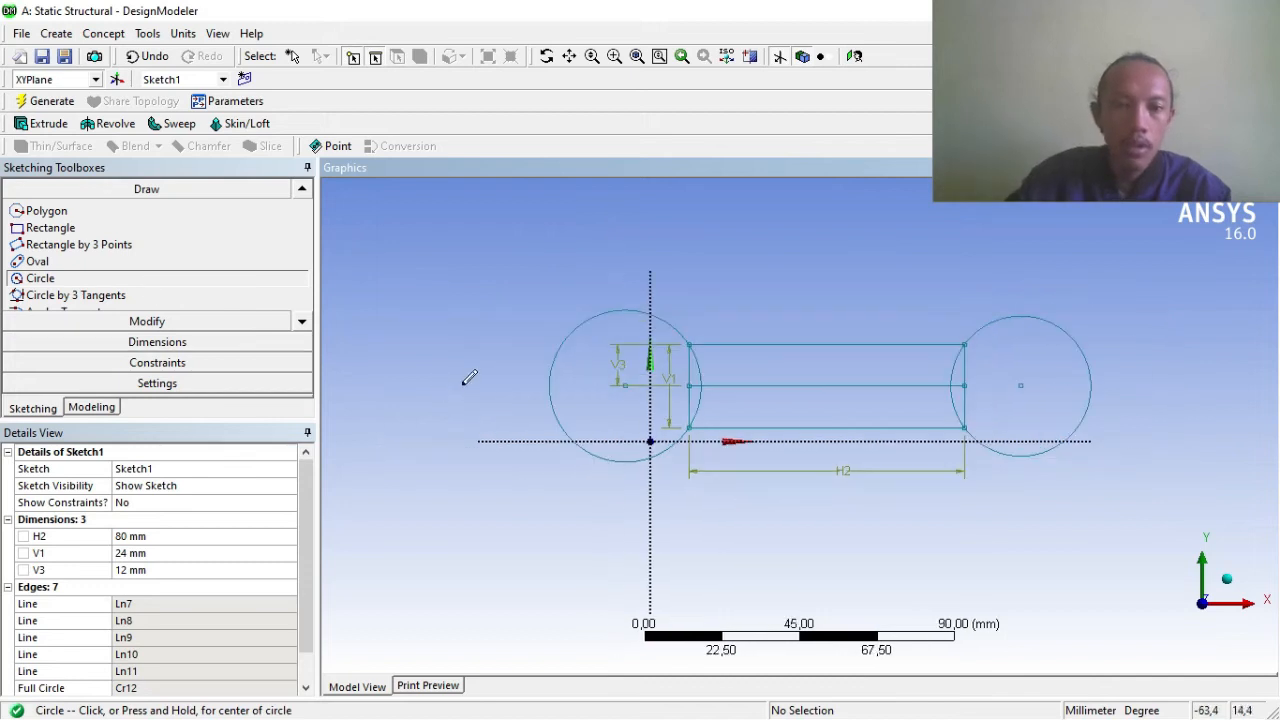
left_click(120, 342)
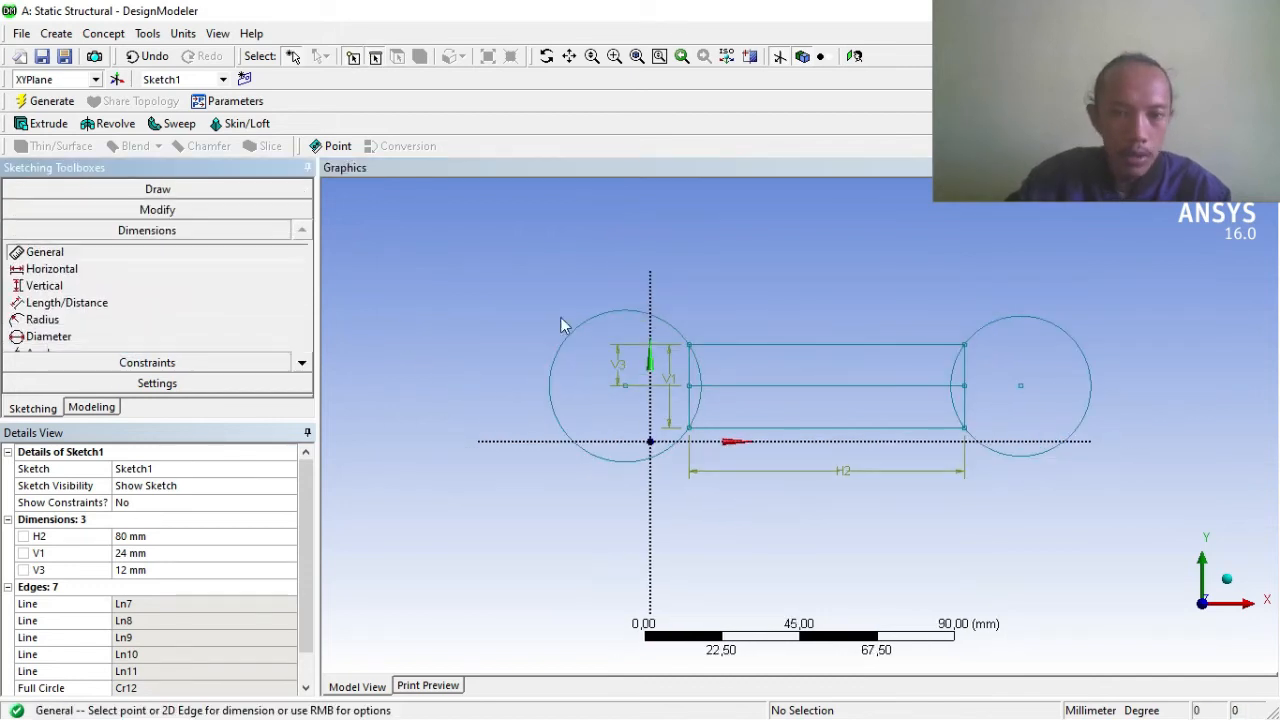
left_click(668, 331)
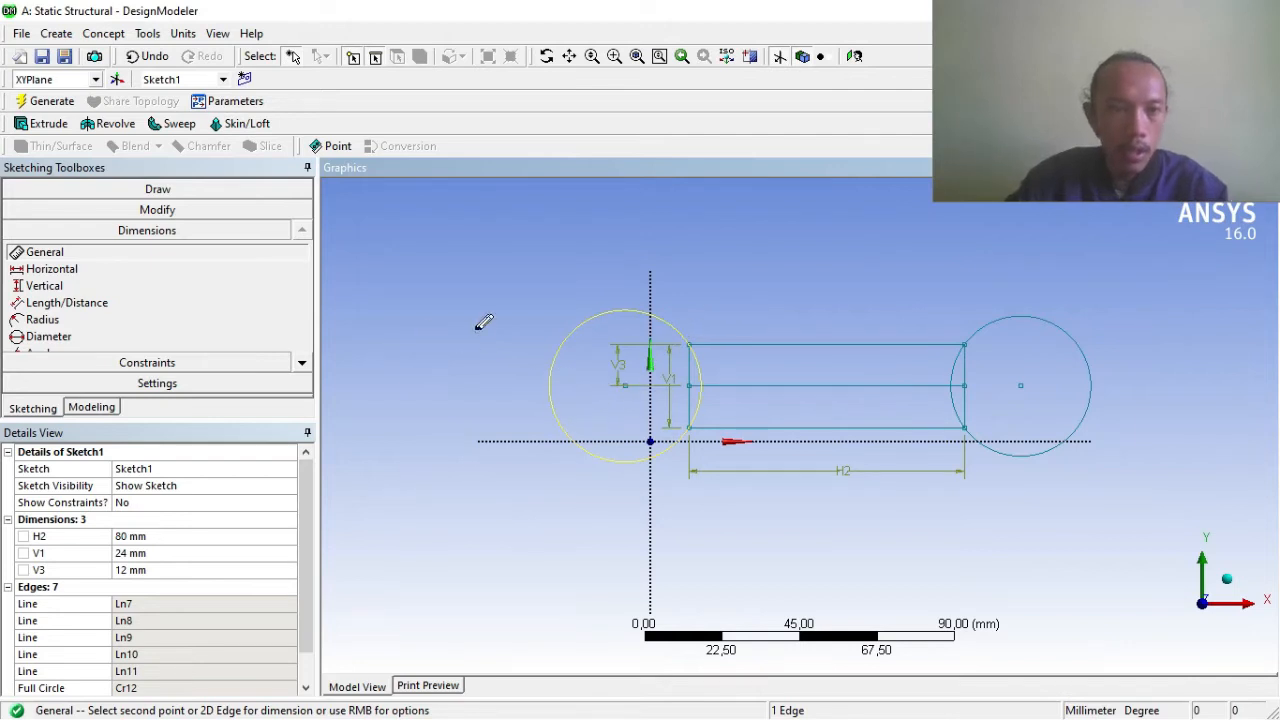
key("Escape")
left_click(88, 321)
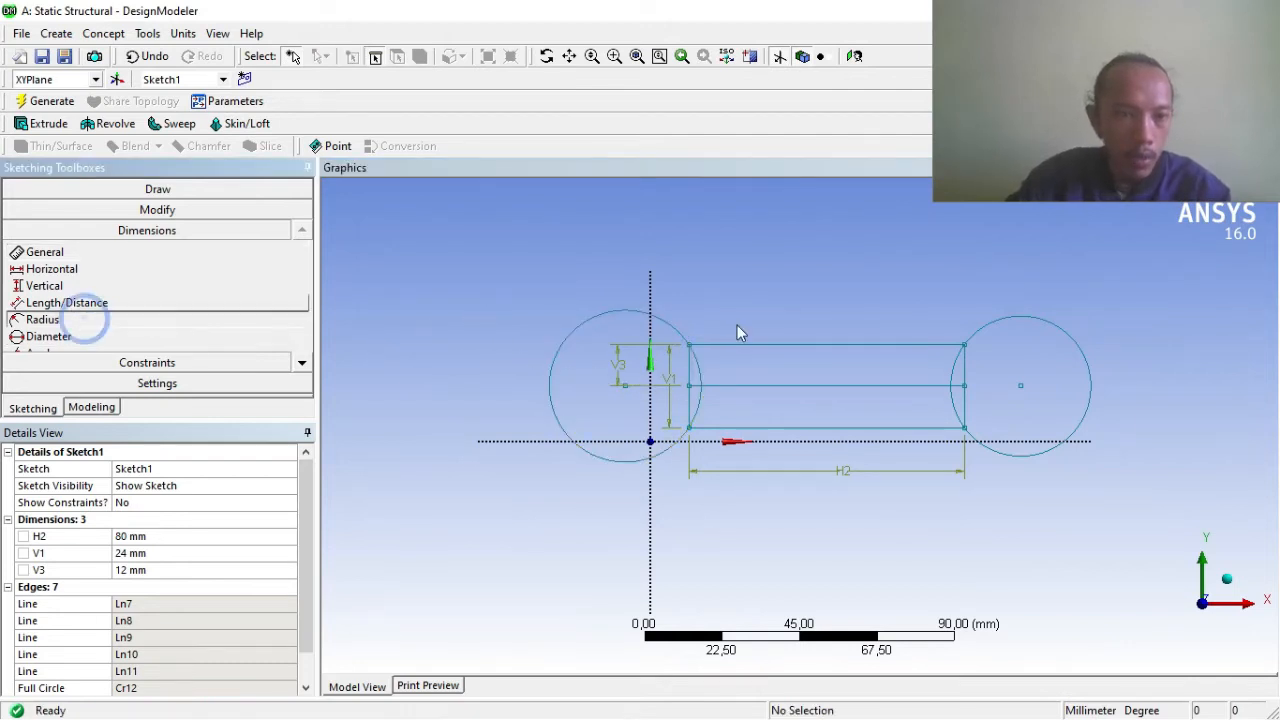
left_click(676, 322)
left_click(721, 300)
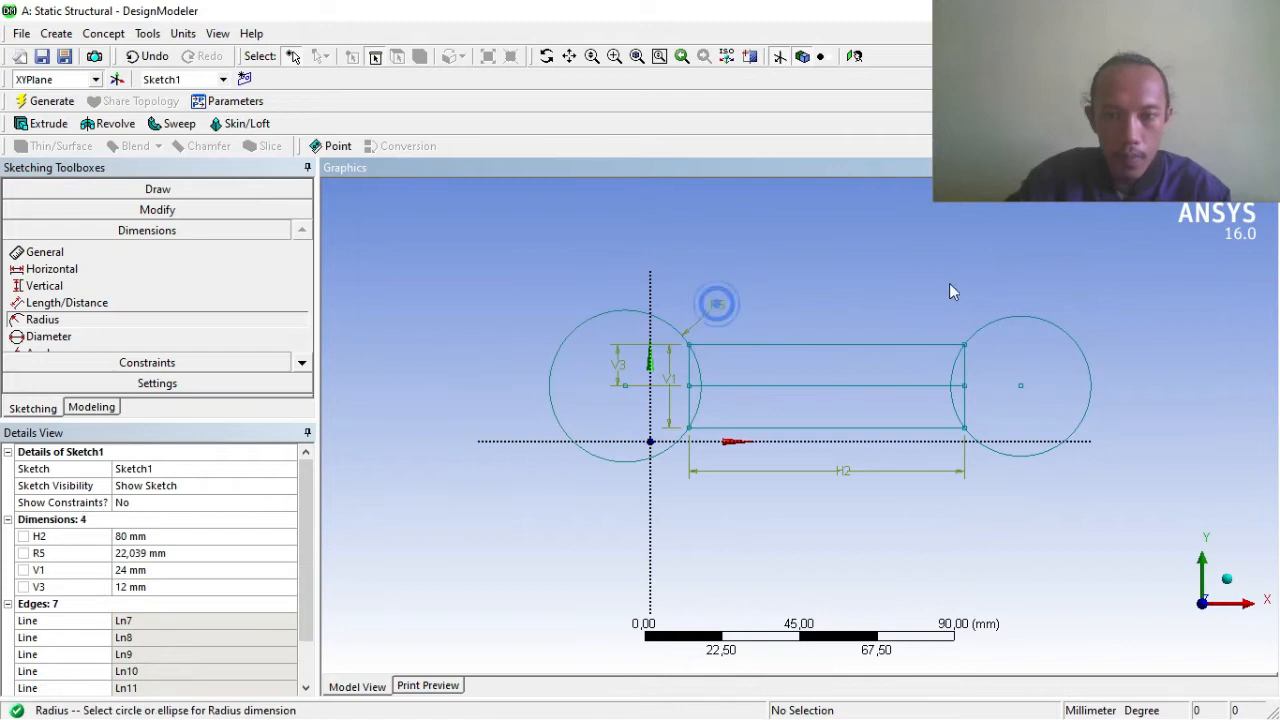
left_click(1073, 335)
left_click(1119, 300)
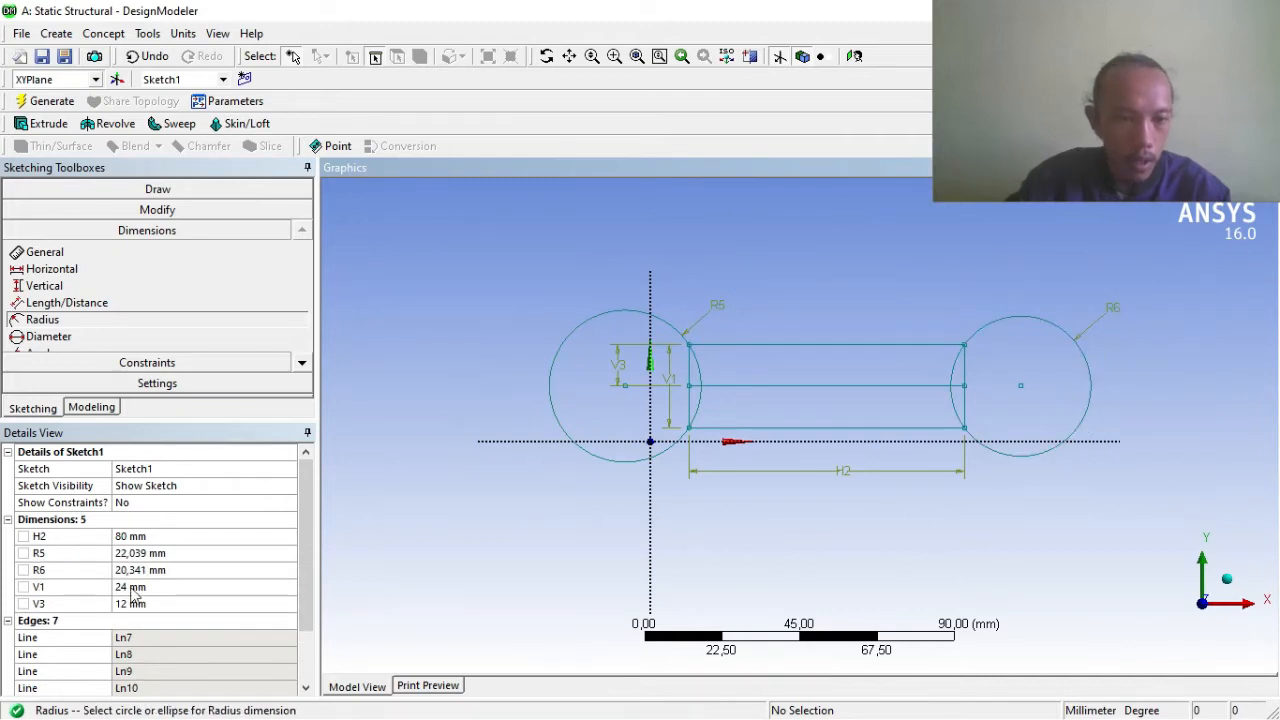
Set the radius of the circle near the Y axis to 25 mm and that of the far circle to 20 mm.
left_click(140, 553)
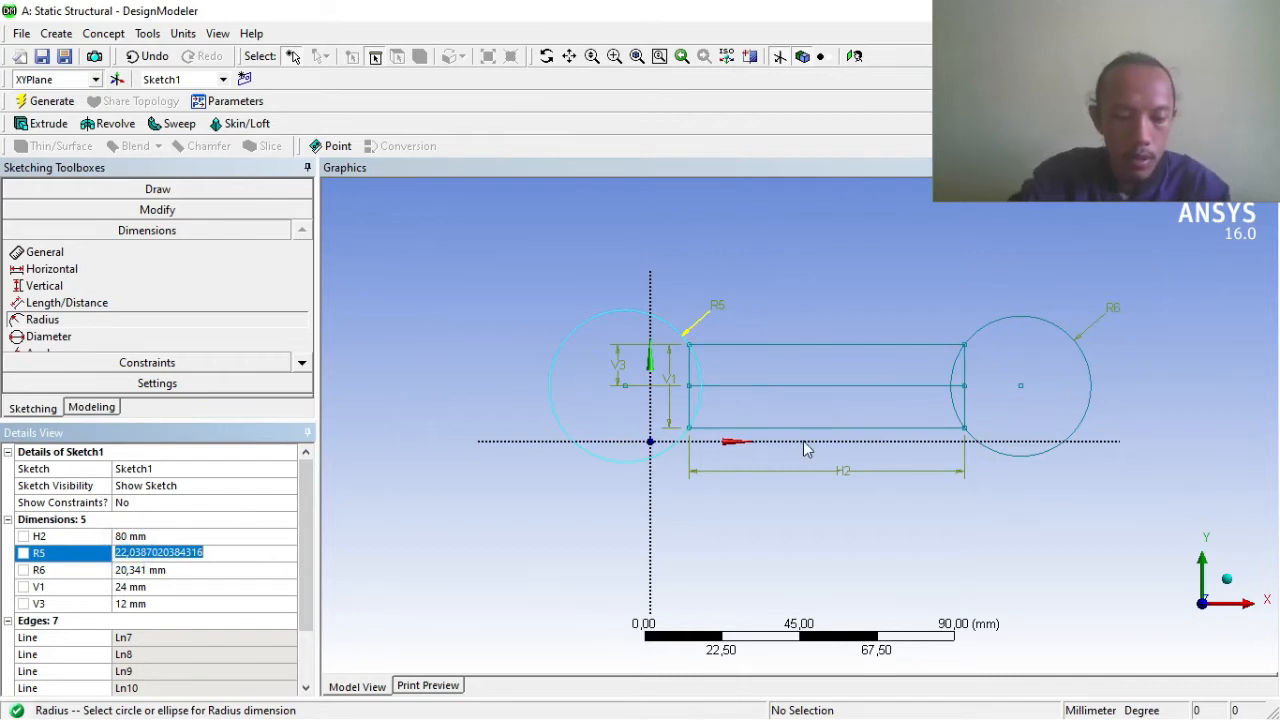
type("25")
key("Return")
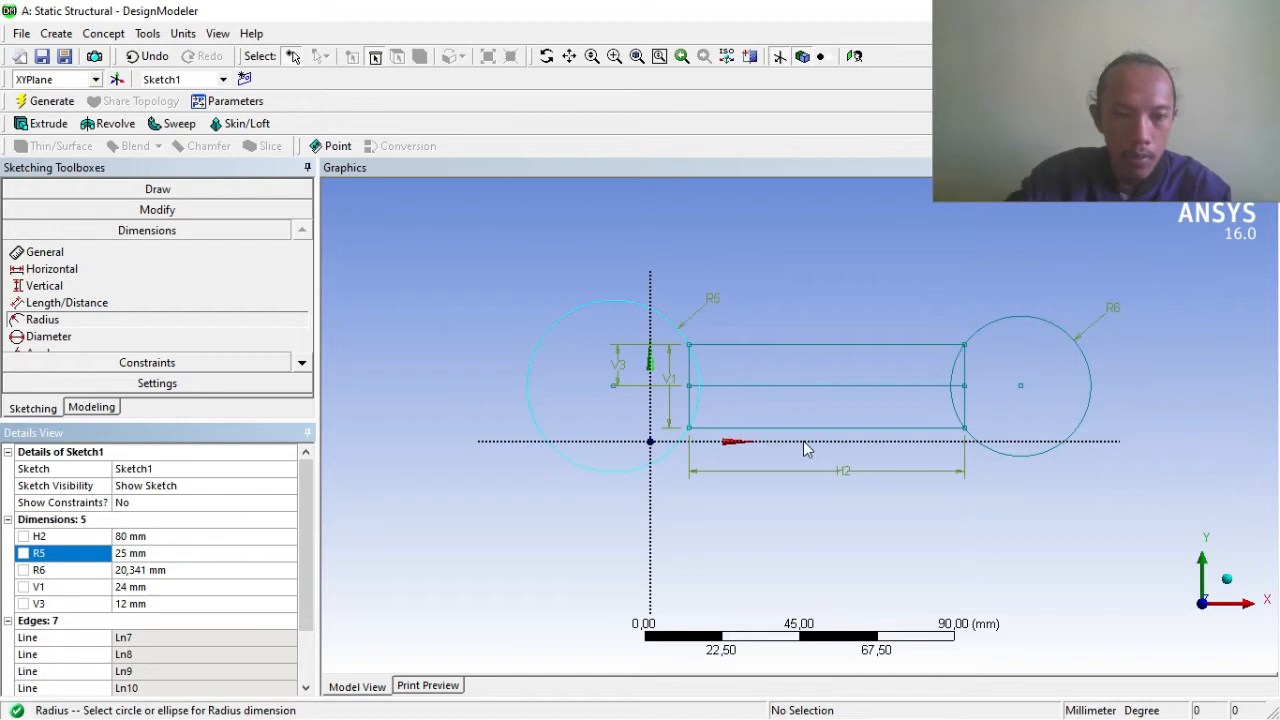
left_click(141, 570)
type("20")
key("Return")
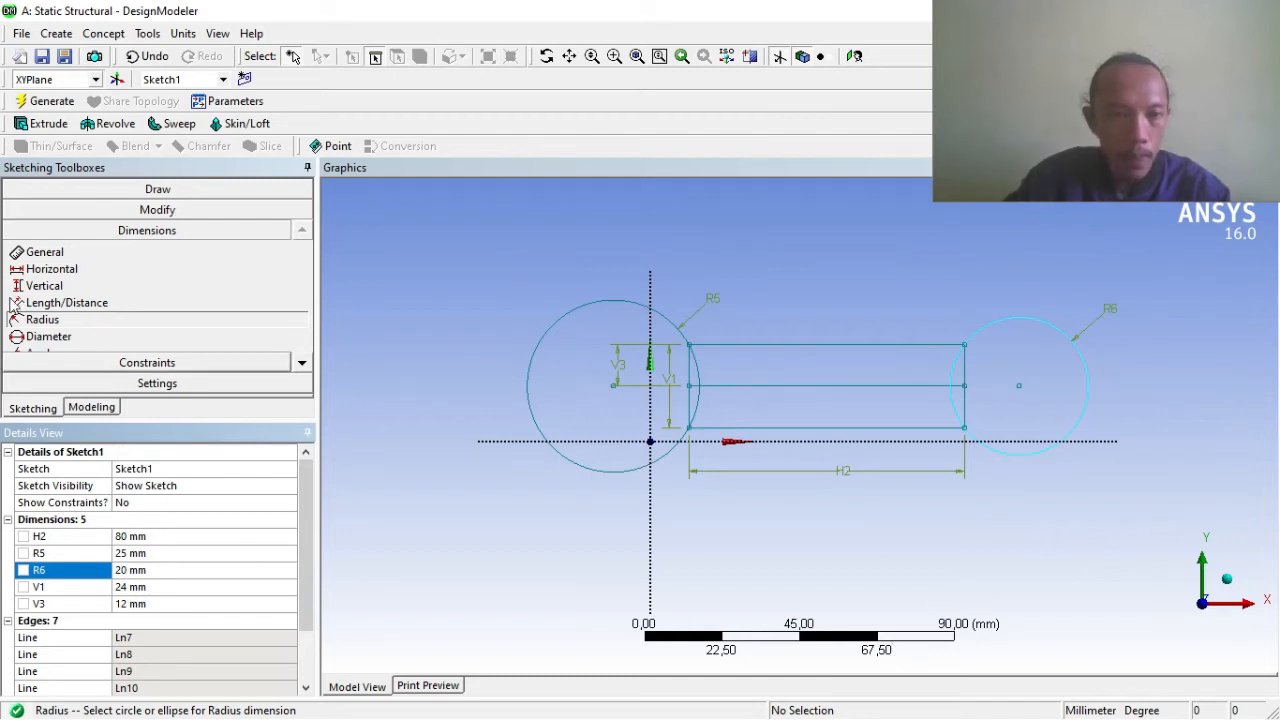
Draw a six-sided polygon with sides of about 17 mm inside the 20 mm radius circle, centred on the circle's centre.
left_click(157, 189)
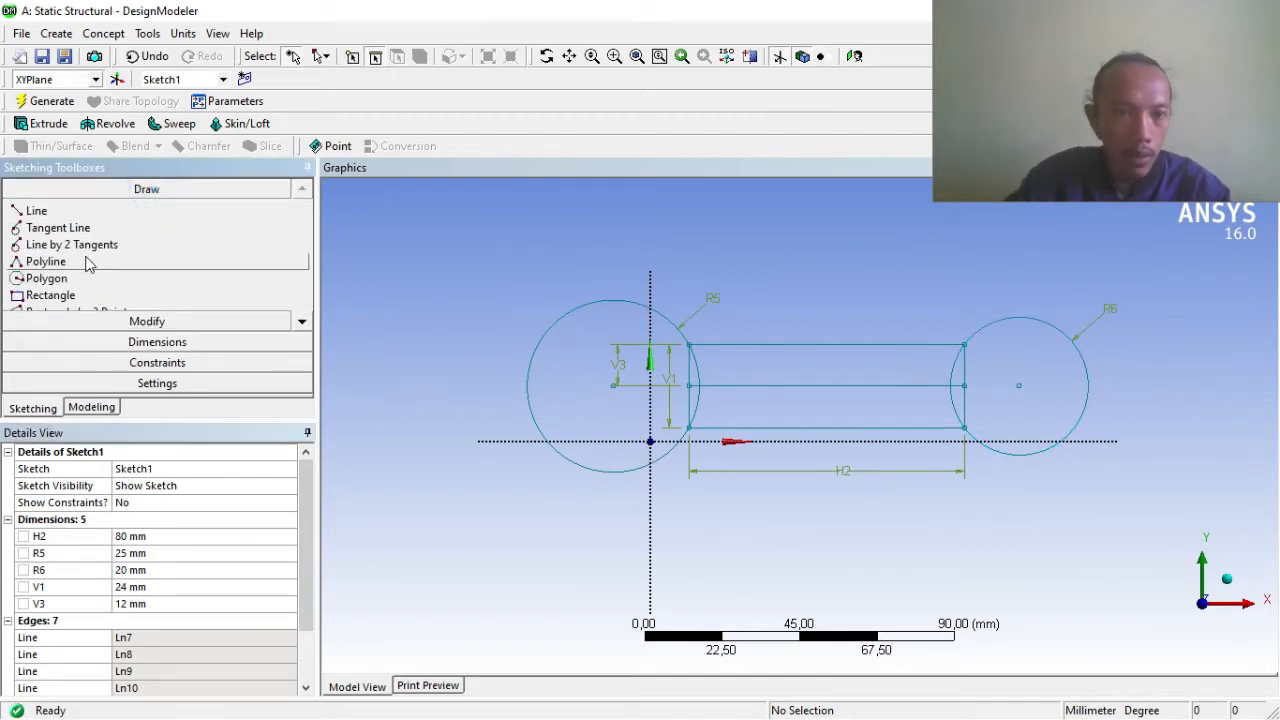
left_click(301, 321)
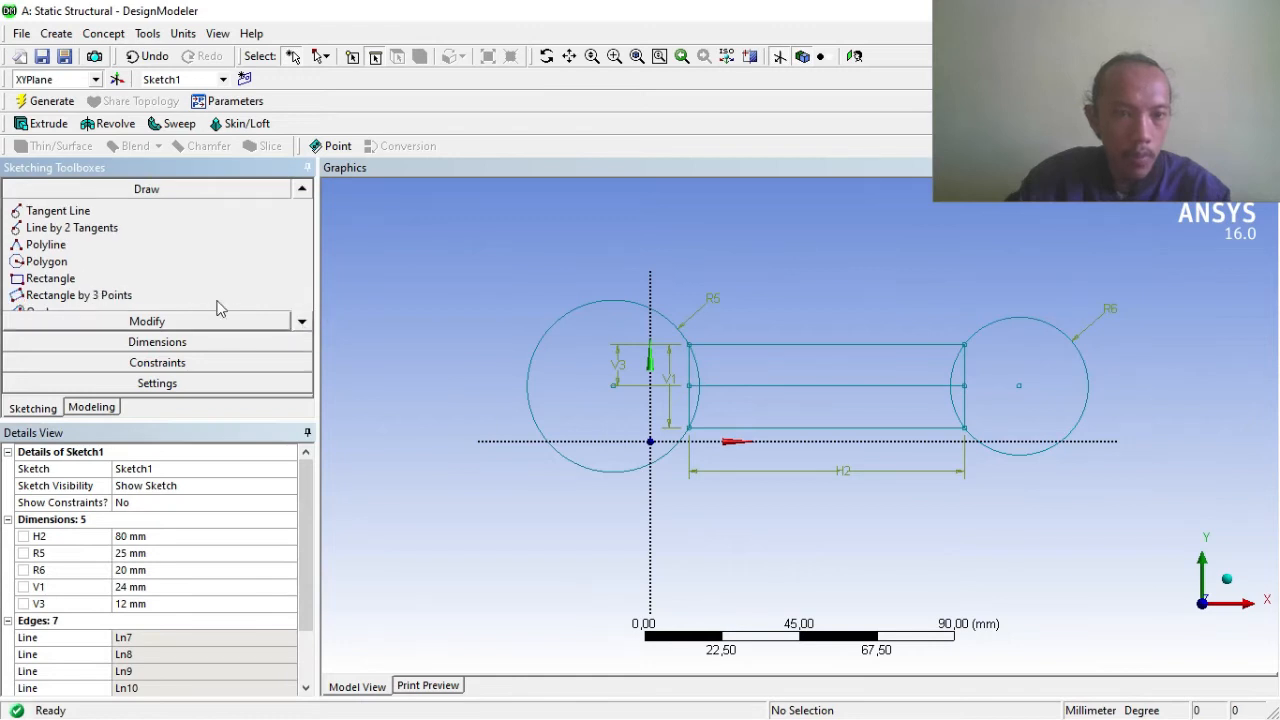
left_click(50, 261)
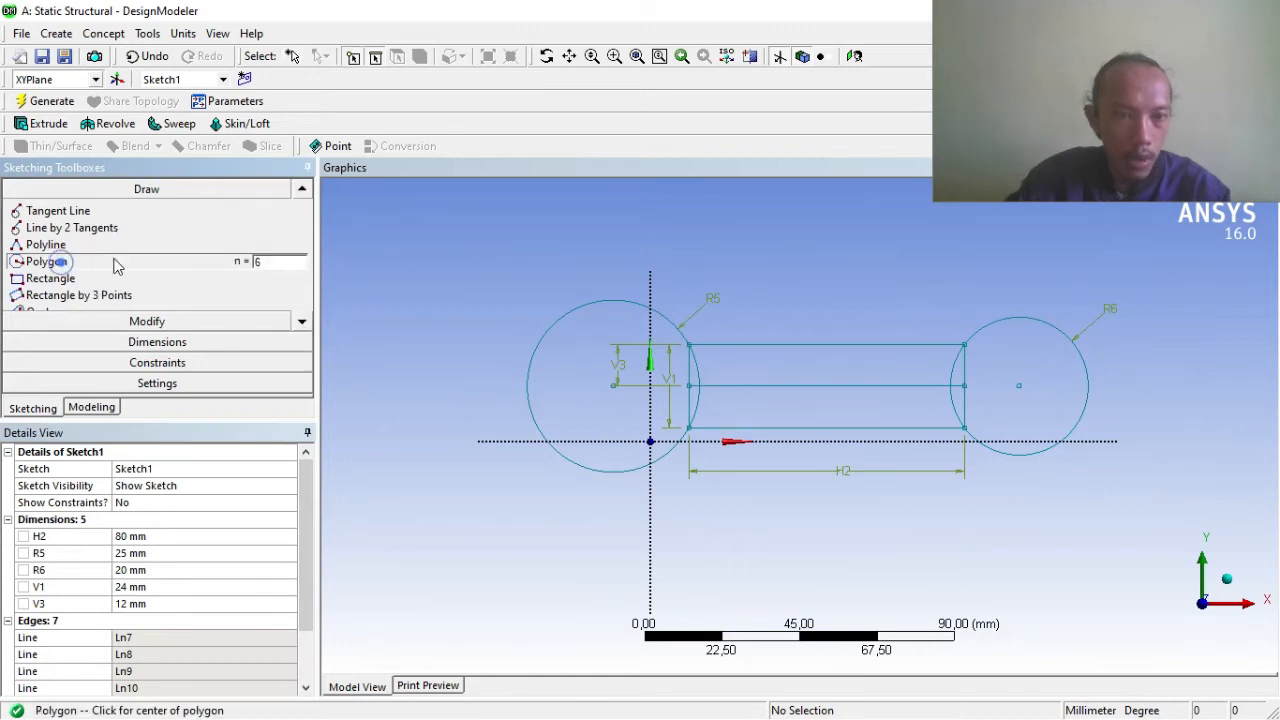
left_click(1019, 385)
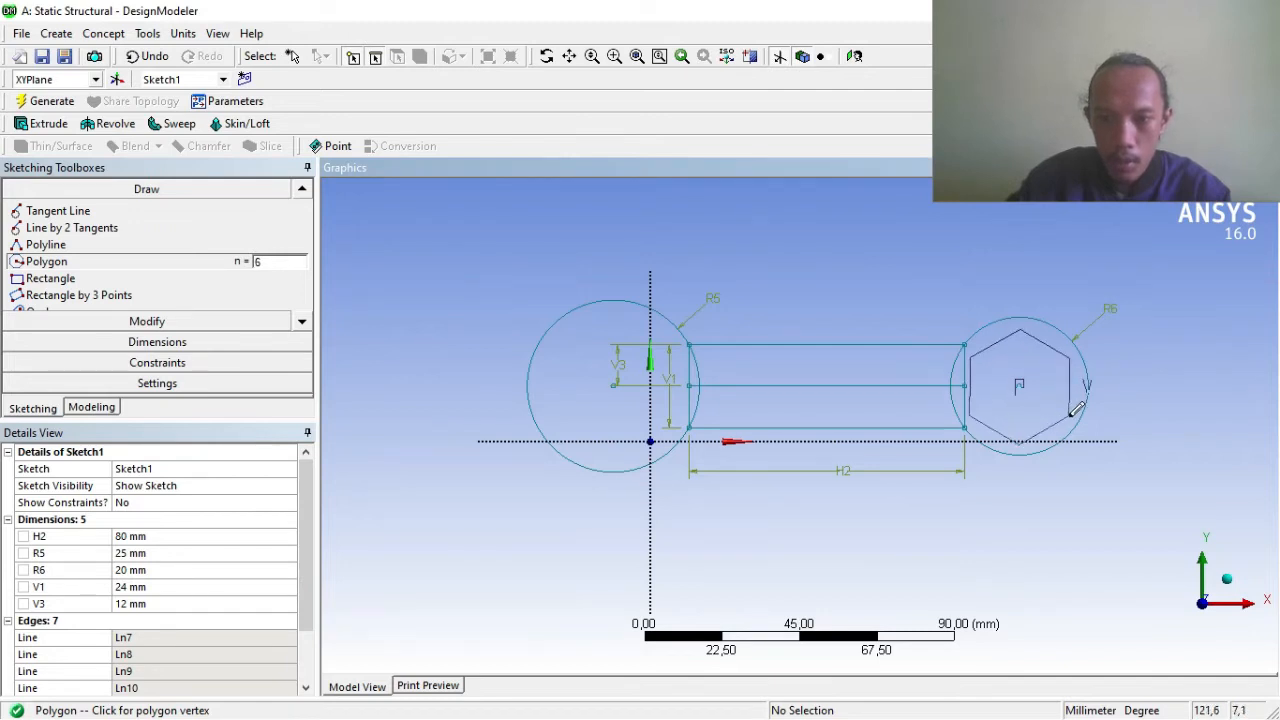
left_click(1076, 409)
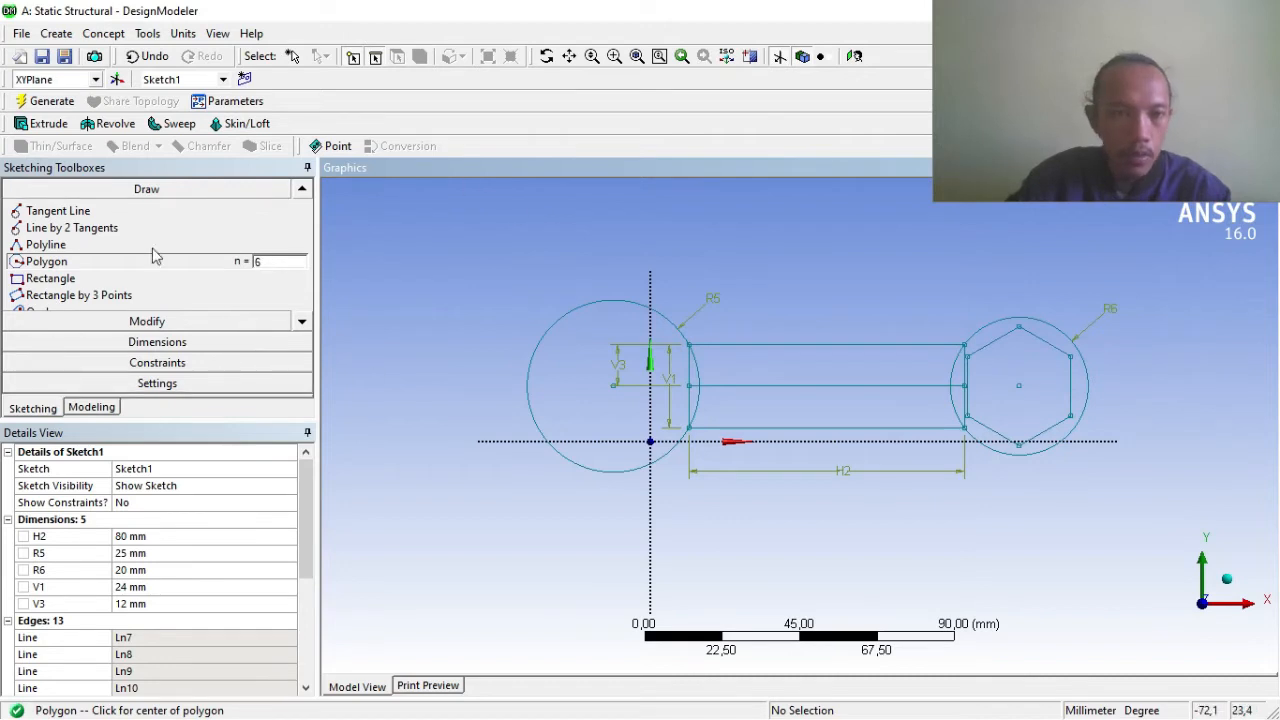
Draw a rectangle across the 25 mm radius circle's open side, level with the handle rectangle's edges and about 18 mm from its near end.
left_click(299, 321)
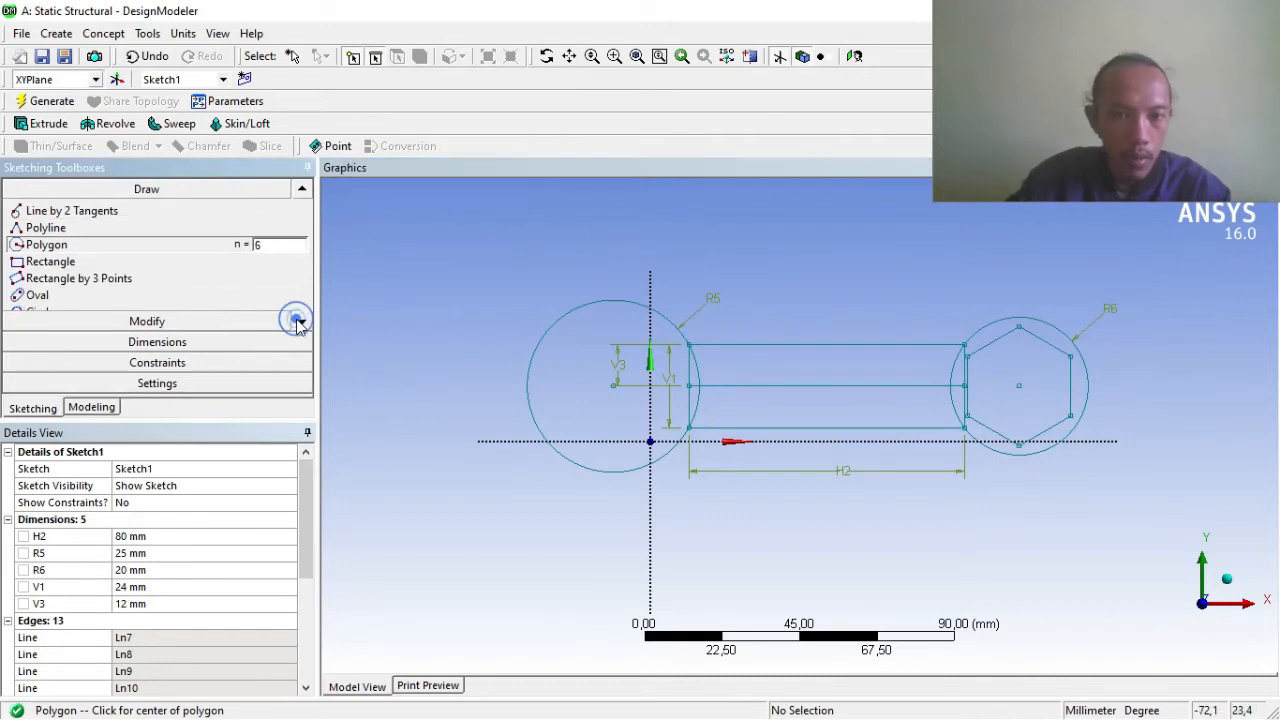
left_click(44, 262)
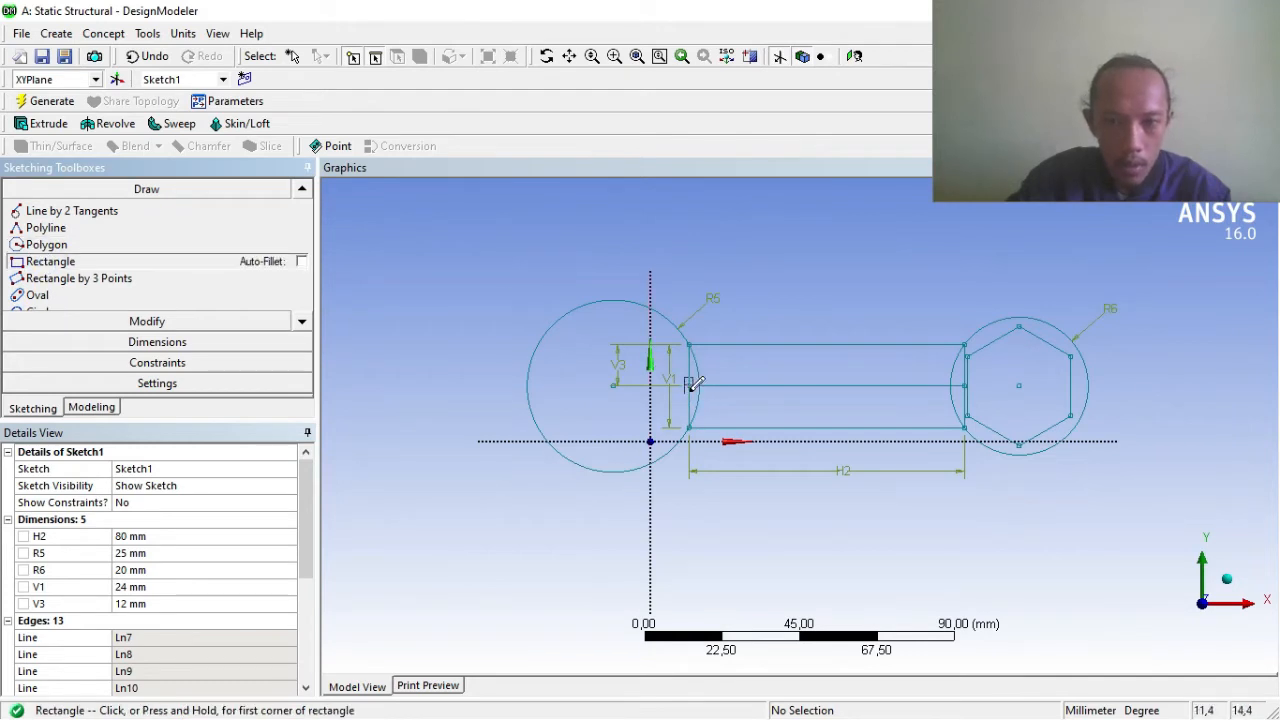
left_click(626, 342)
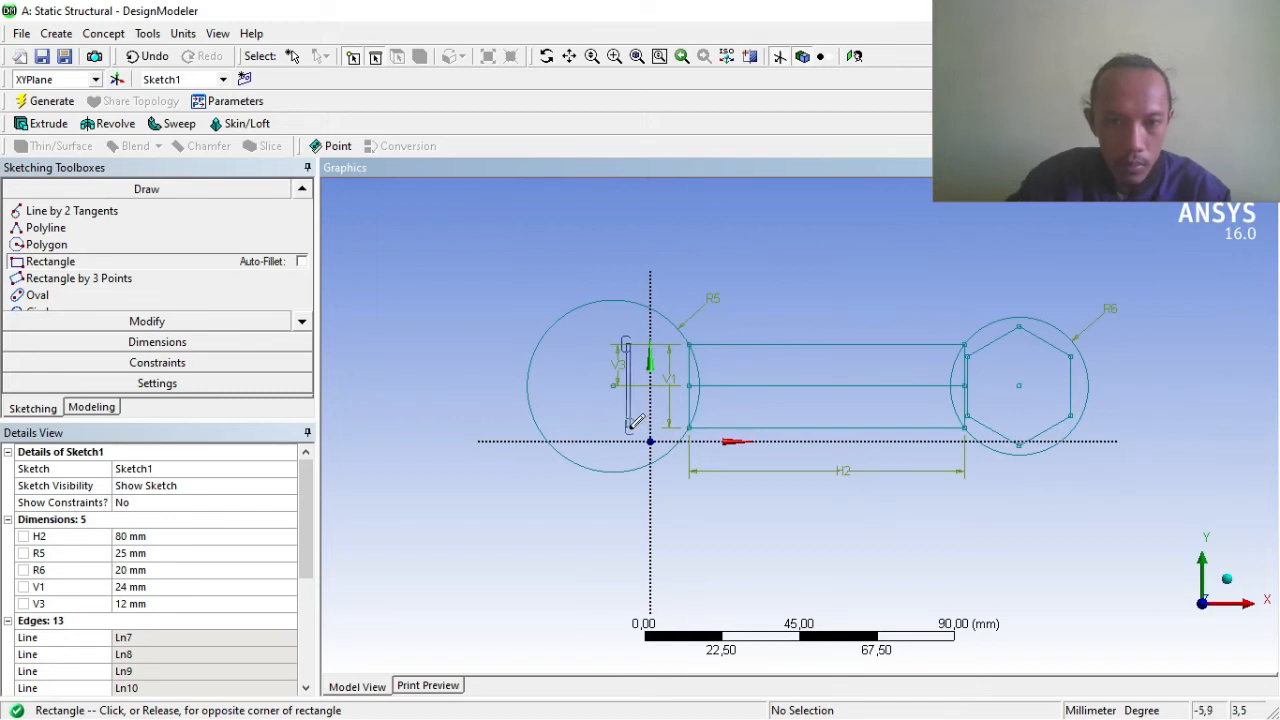
left_click(490, 427)
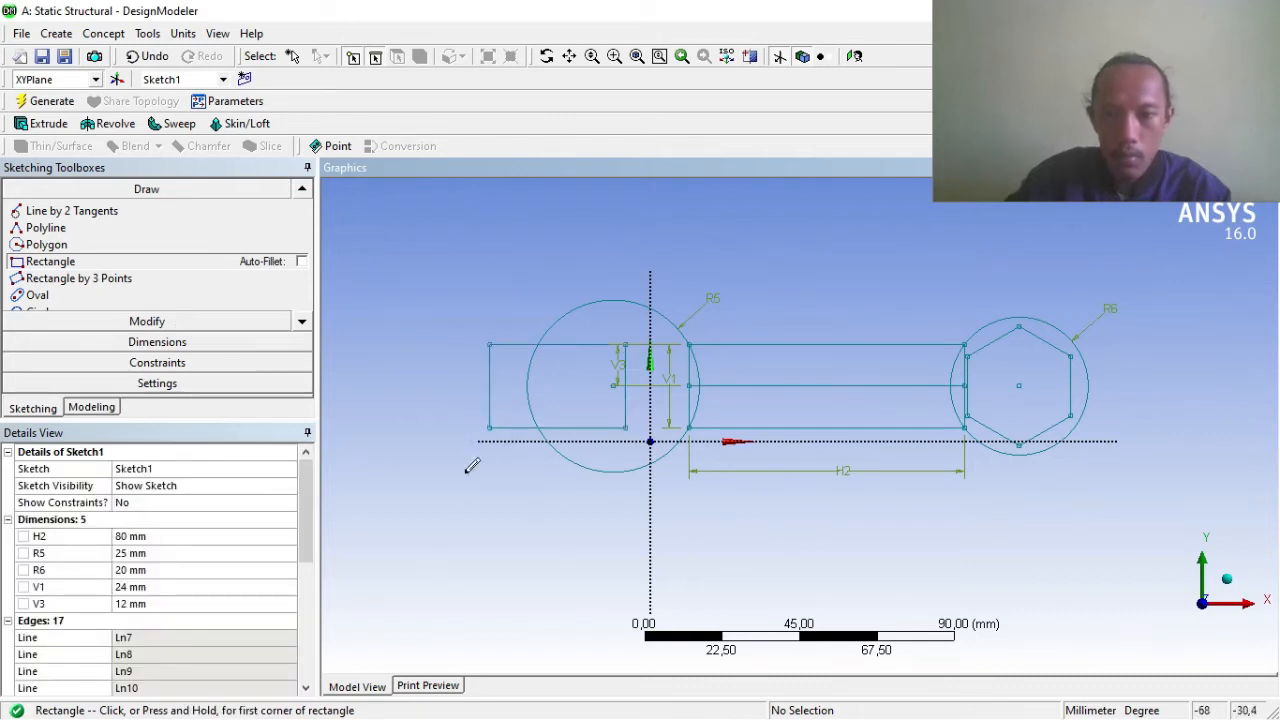
Dimension the distance between the facing lower corners of the new rectangle and the handle rectangle, and set it to 20 mm.
left_click(120, 342)
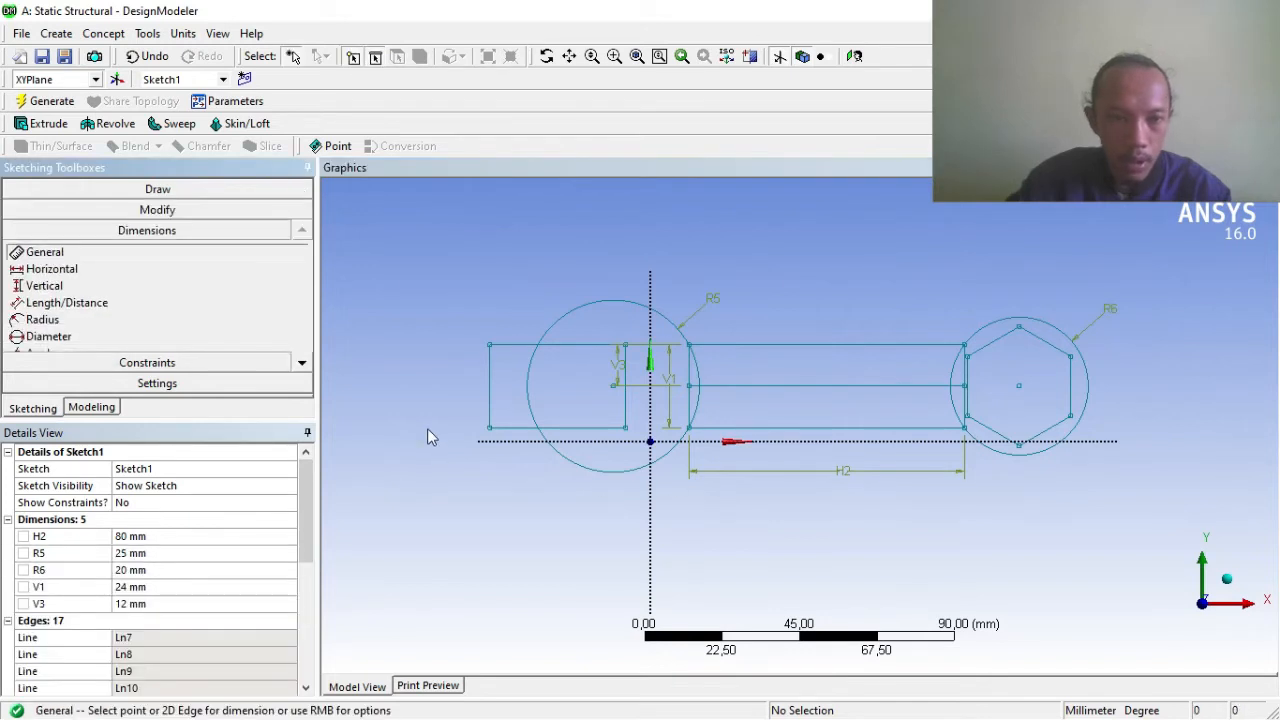
left_click(649, 441)
left_click(688, 429)
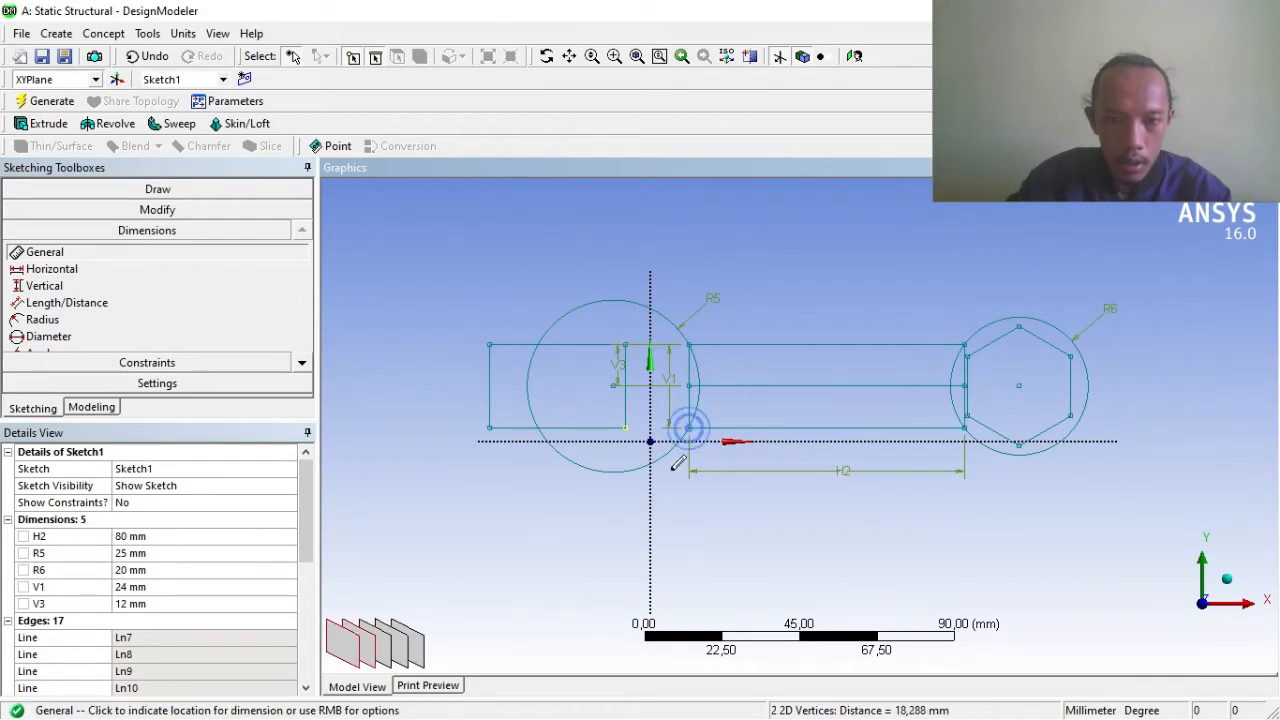
left_click(666, 500)
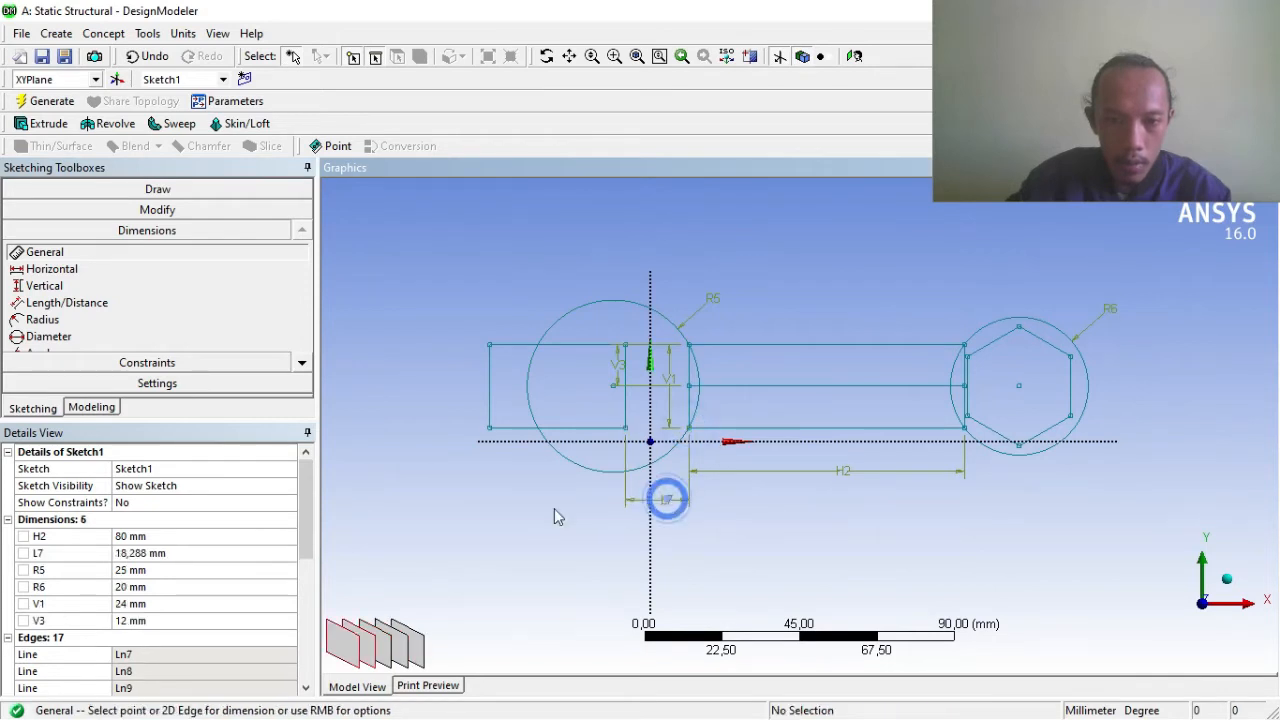
left_click(140, 553)
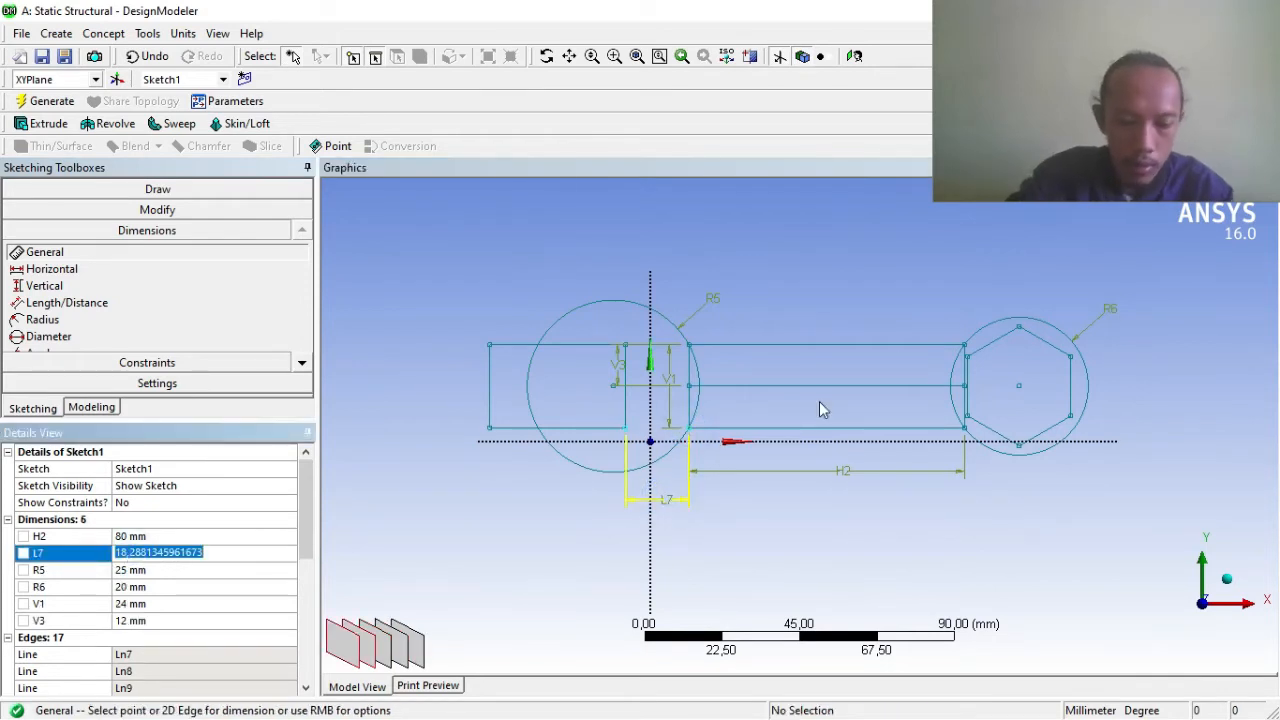
type("2")
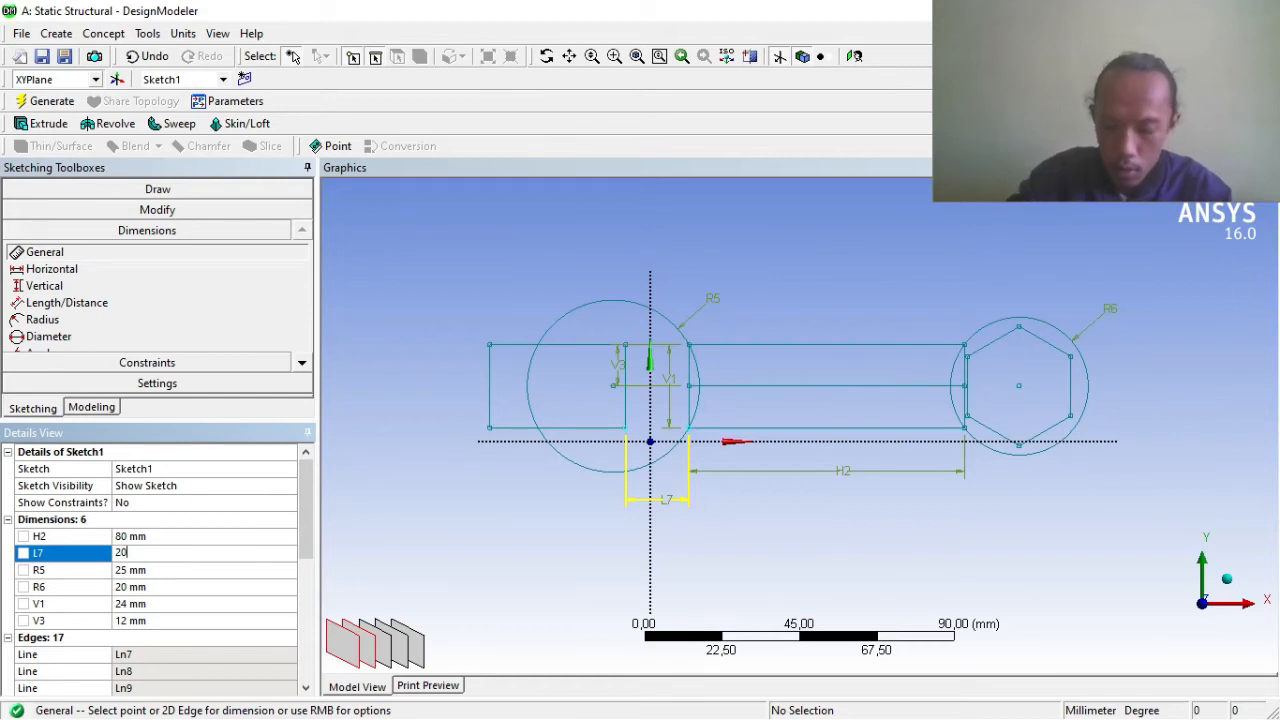
type("0")
key("Return")
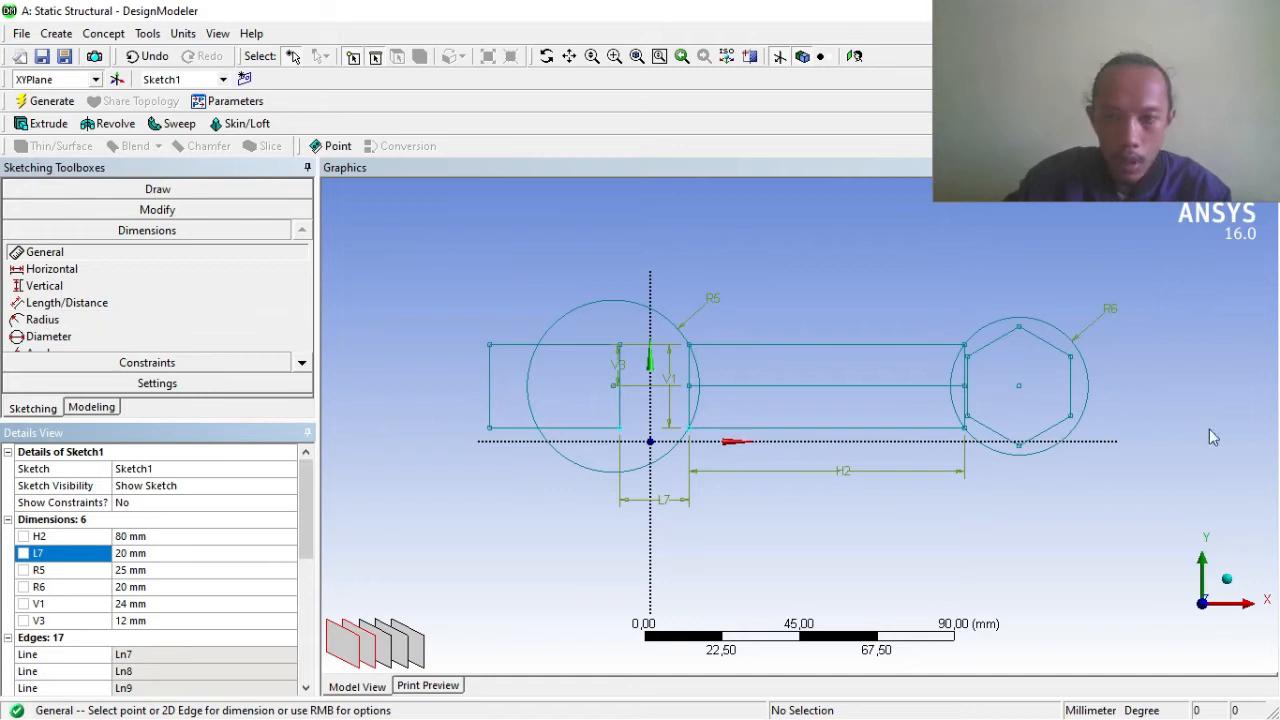
Dimension the length of the hexagon's lower side and set it to 14 mm.
left_click(56, 306)
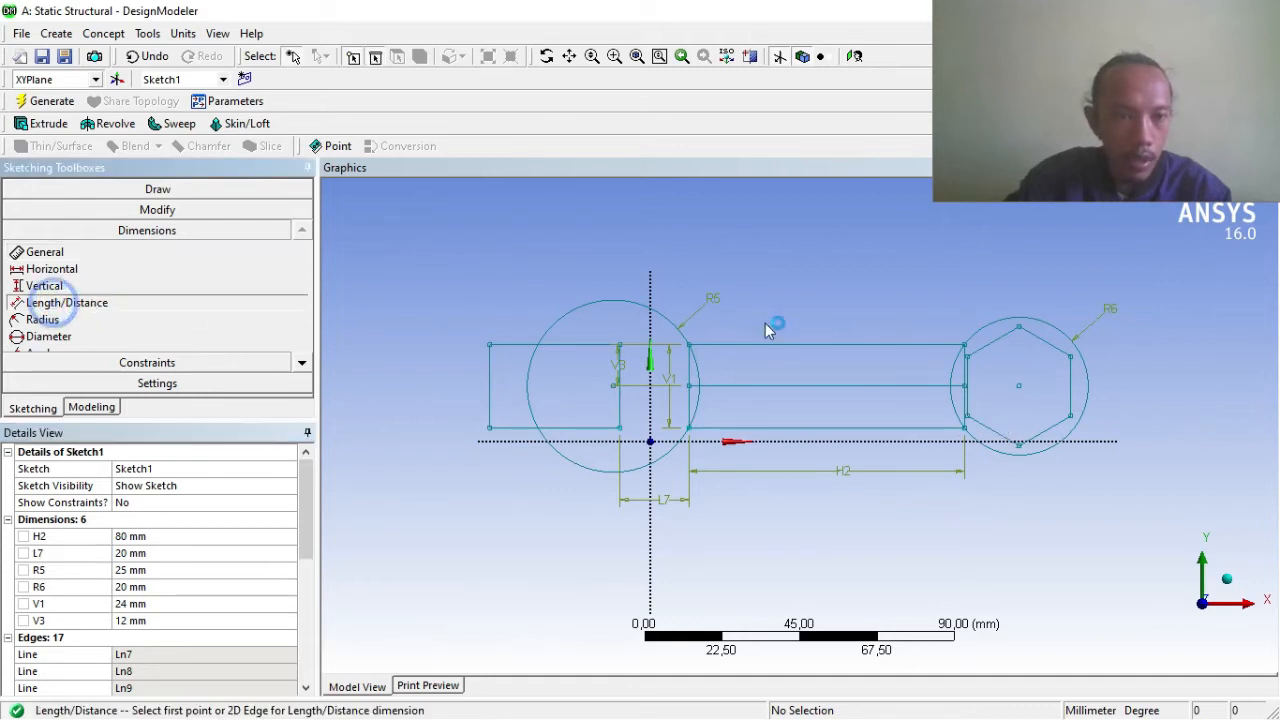
left_click(1019, 443)
left_click(1071, 415)
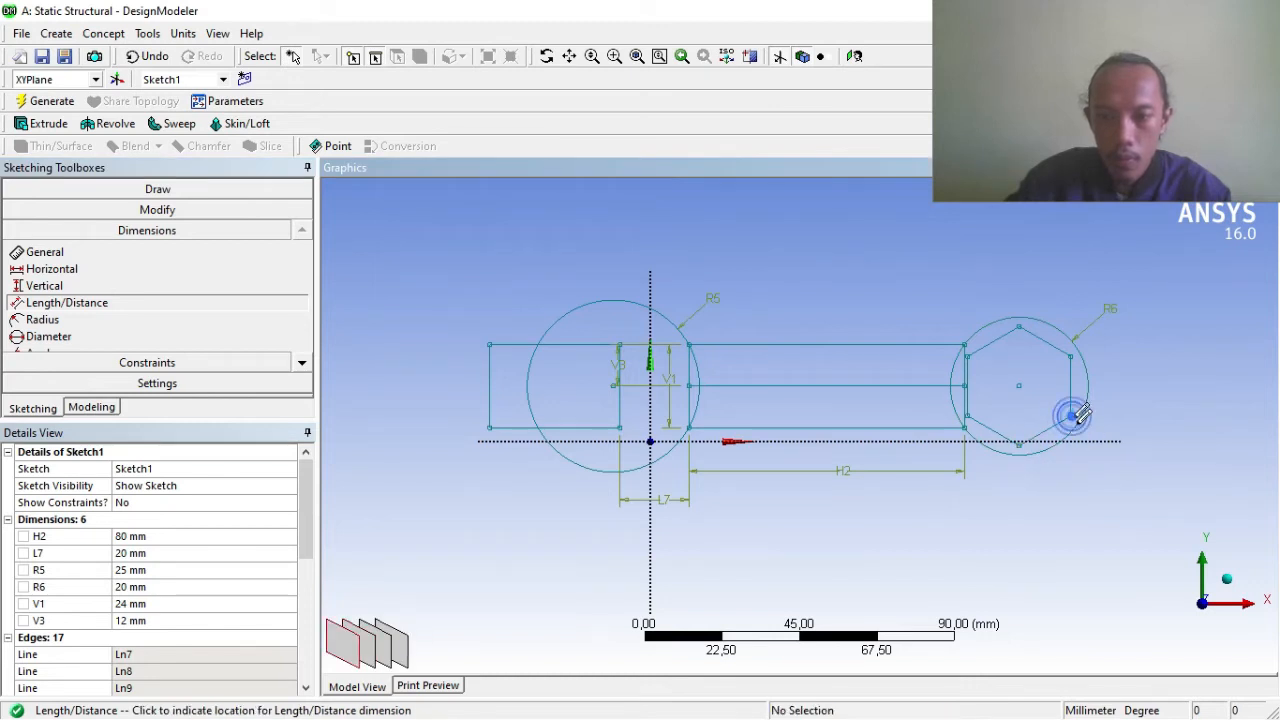
left_click(1088, 475)
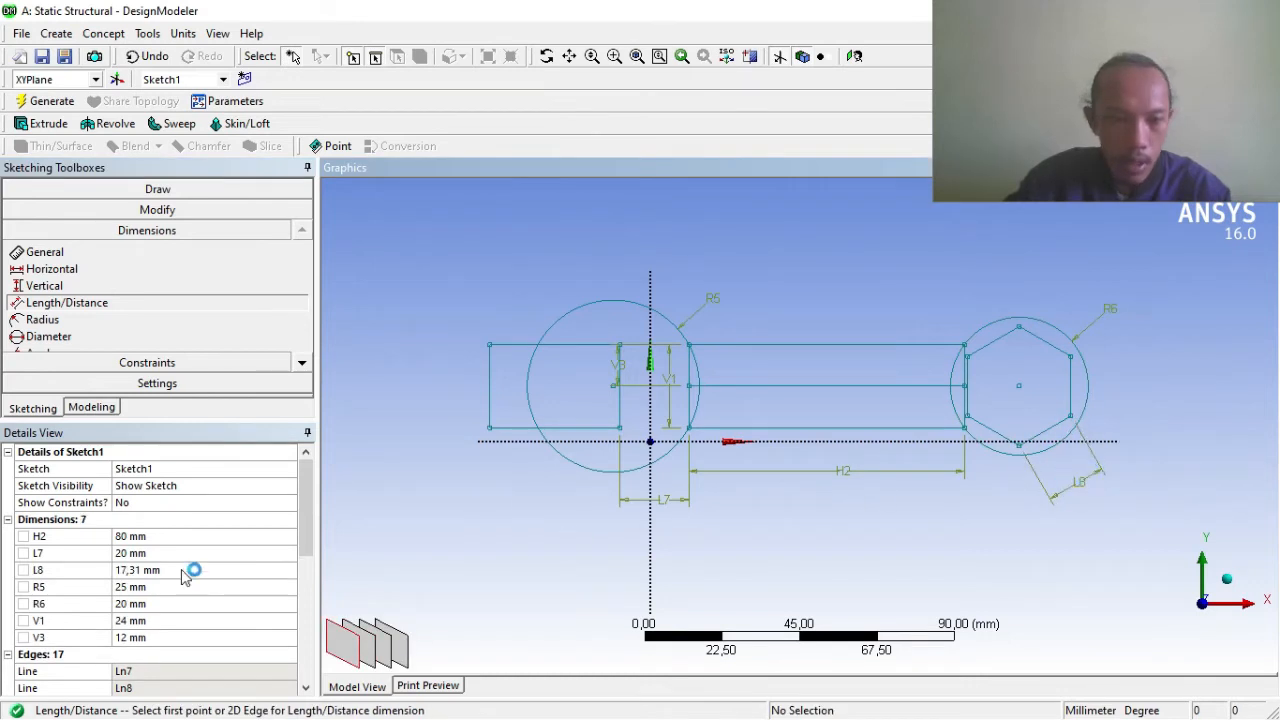
left_click(150, 569)
type("14")
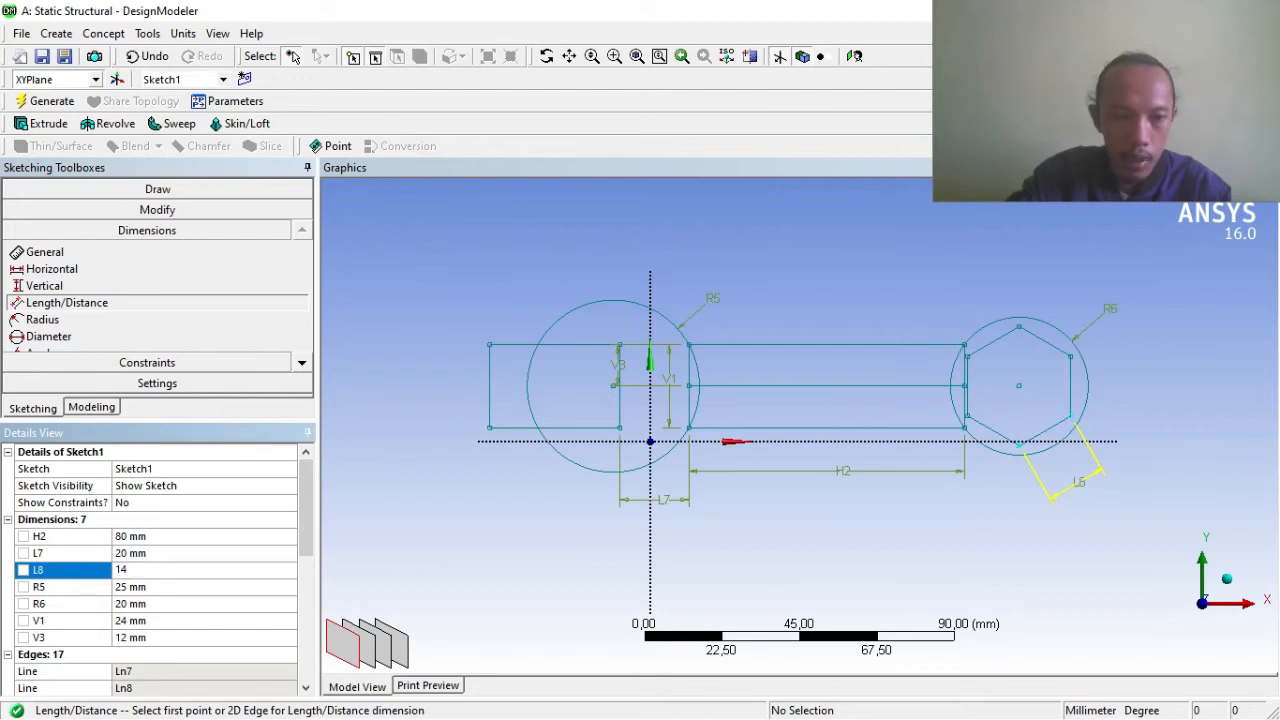
key("Return")
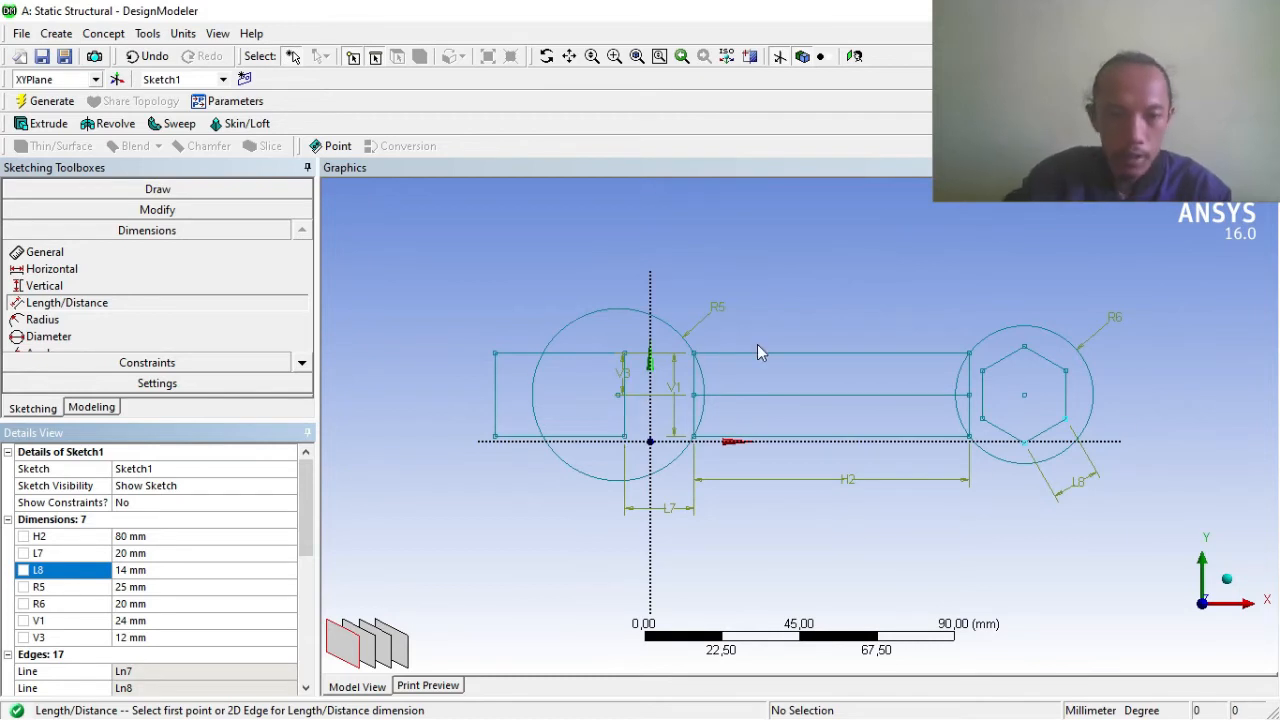
Trim the jaw rectangle's lines outside the 25 mm radius circle and the circle's arc across the opening.
left_click(157, 210)
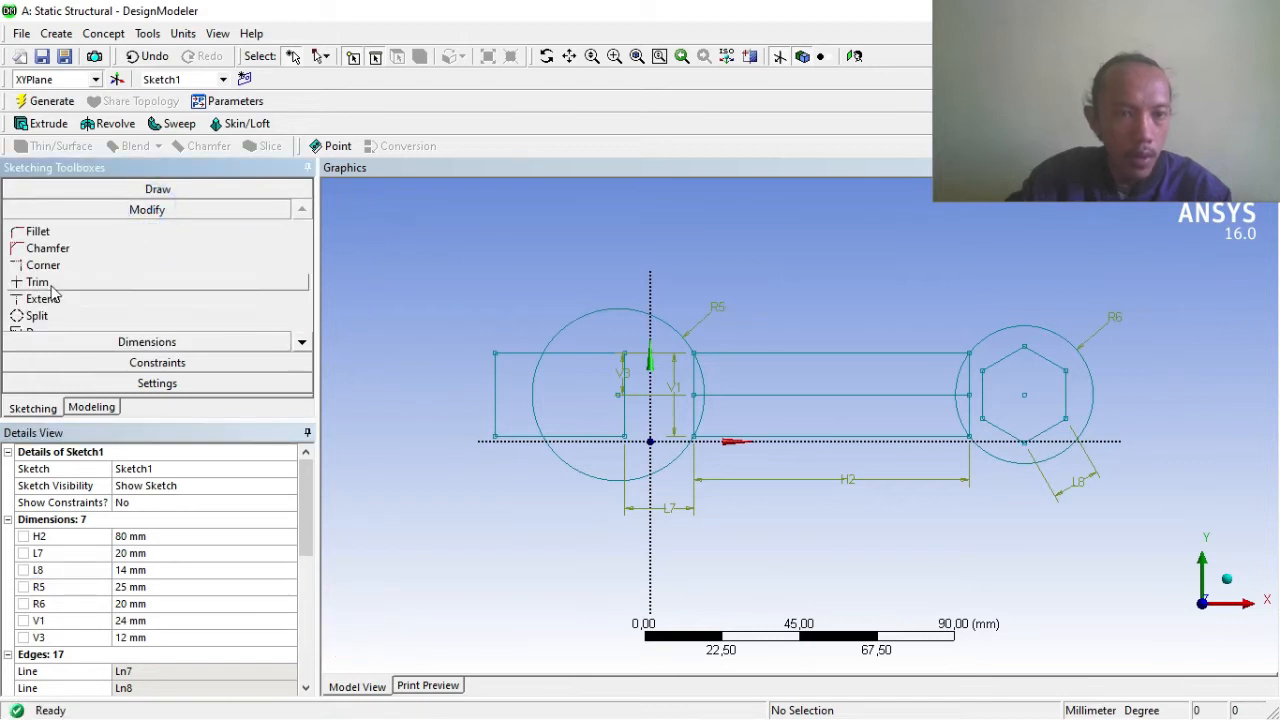
left_click(48, 284)
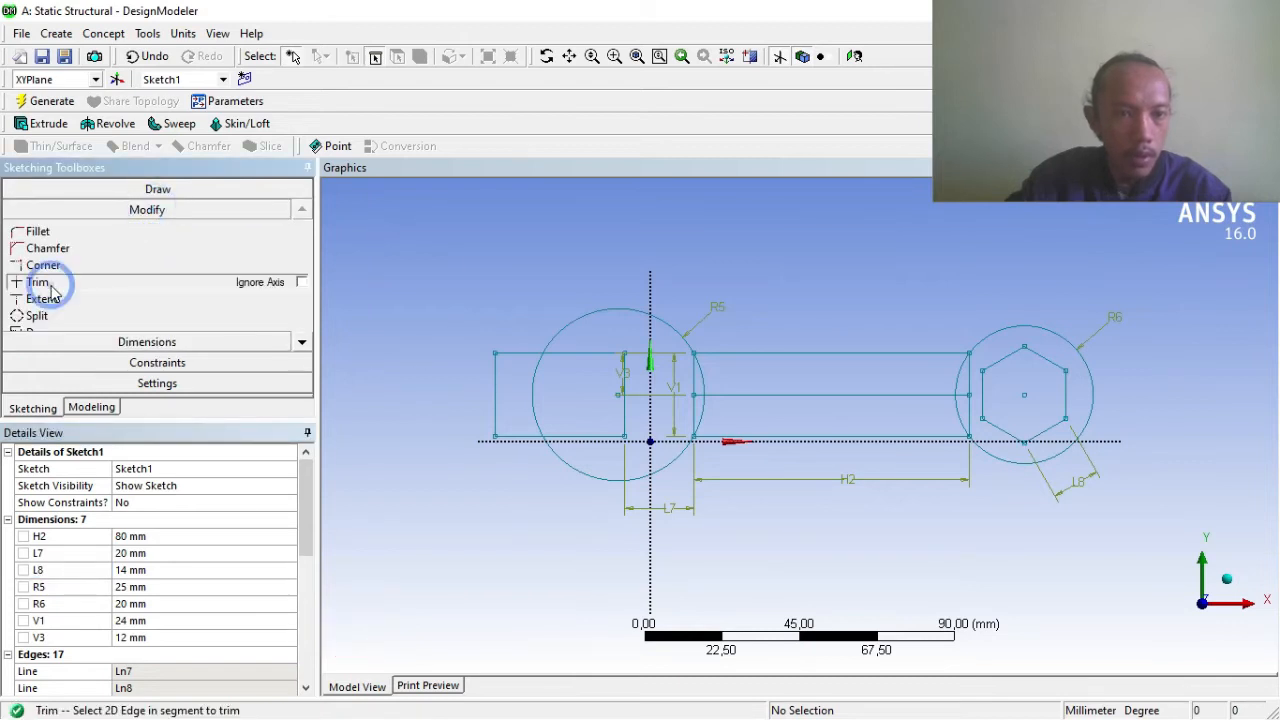
left_click(510, 353)
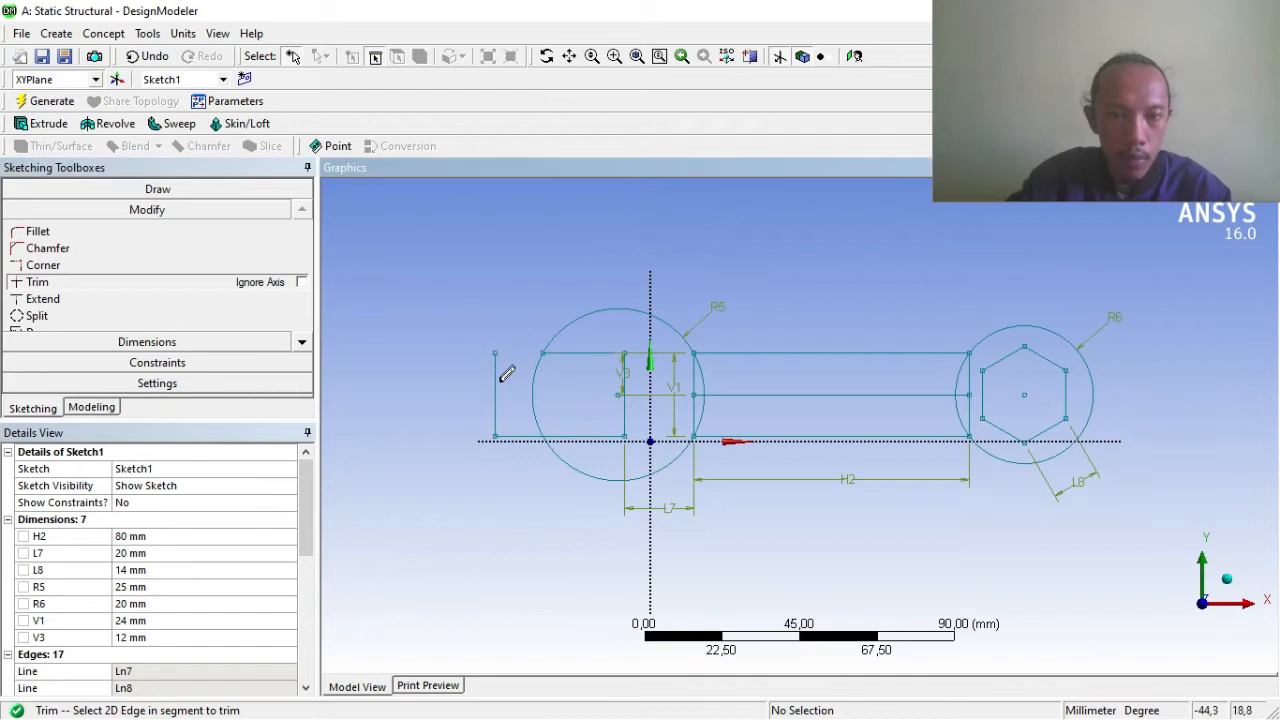
left_click(496, 390)
left_click(518, 437)
left_click(529, 377)
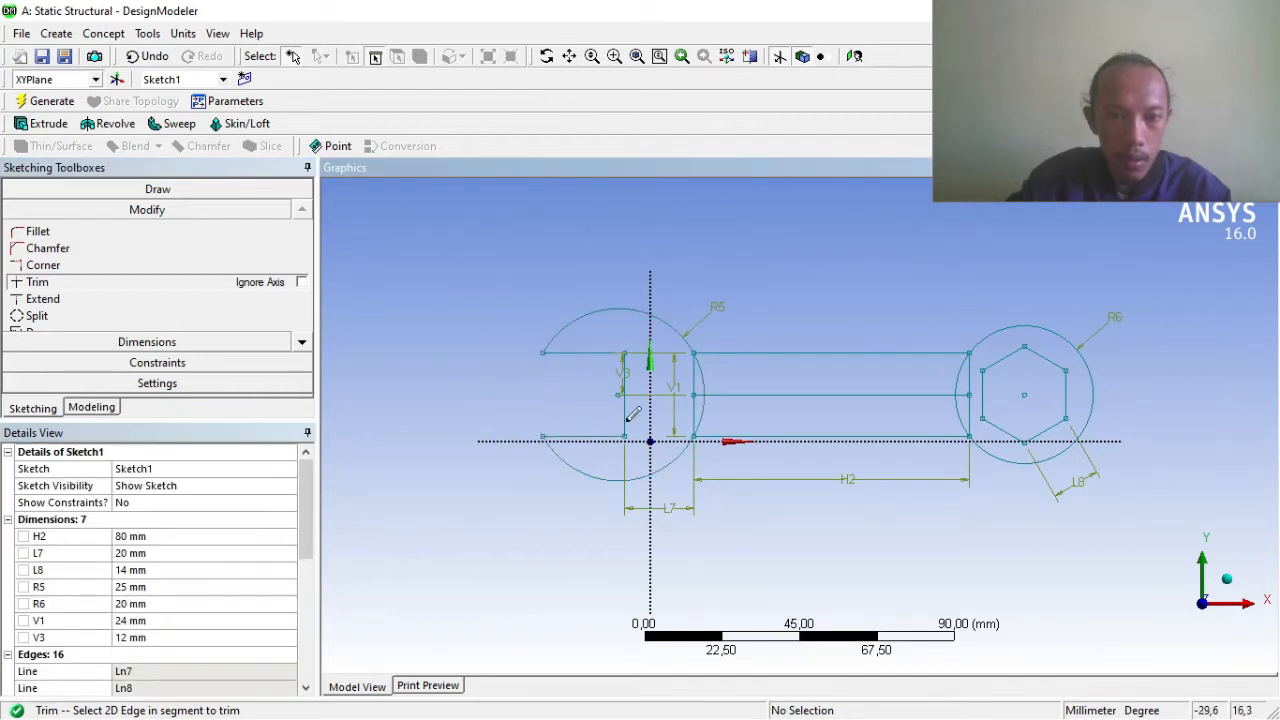
Trim the handle rectangle's end lines, its midline and the circle arcs inside it, leaving one open-jaw wrench outline around the hexagon.
left_click(694, 381)
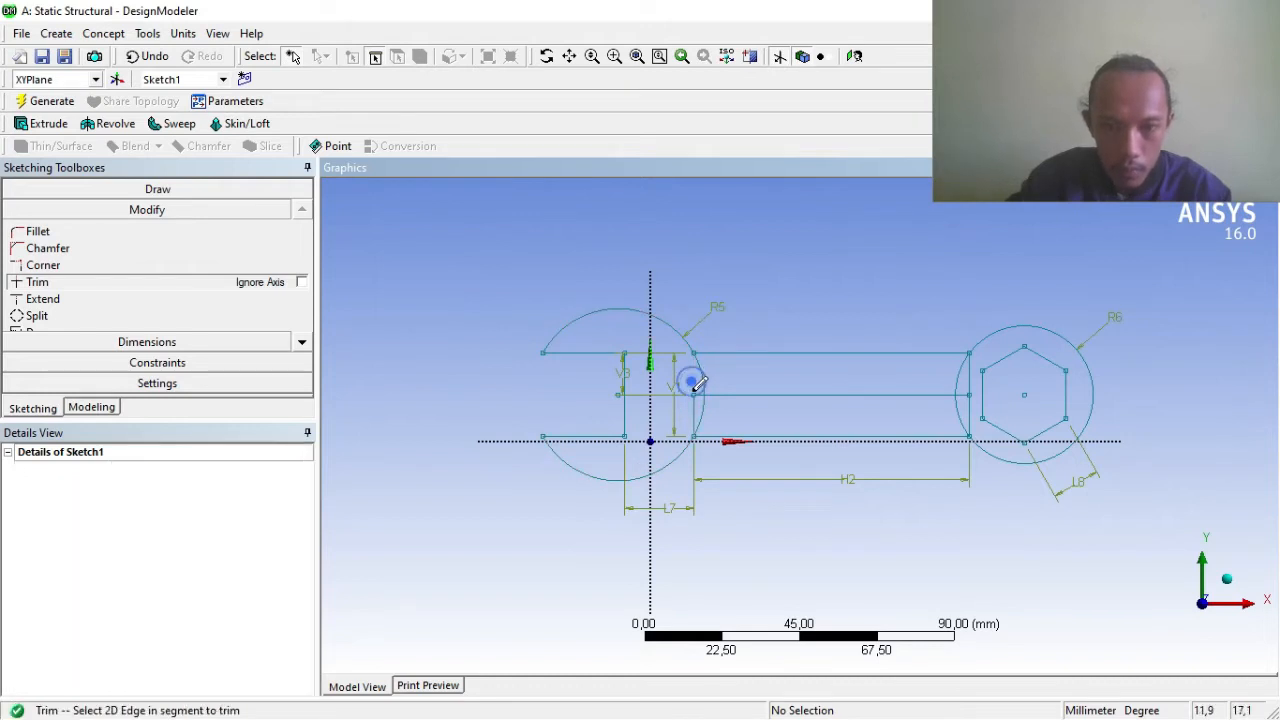
left_click(694, 412)
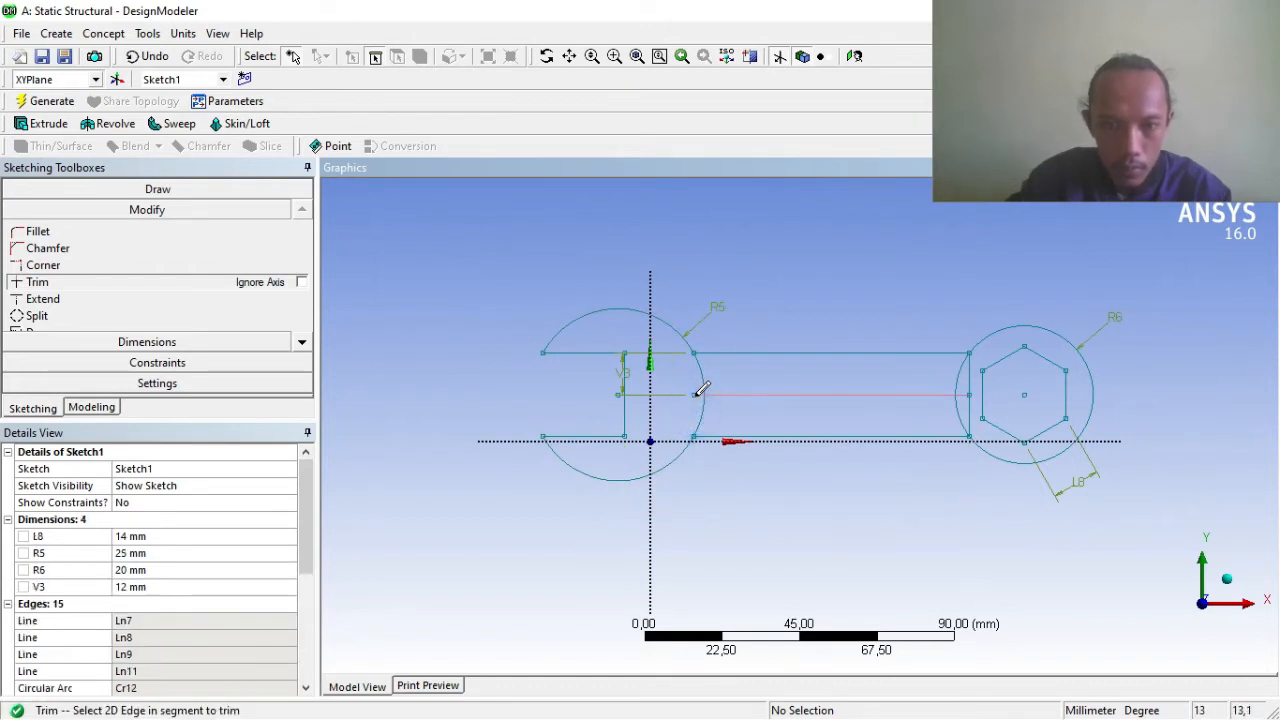
left_click(702, 374)
left_click(698, 410)
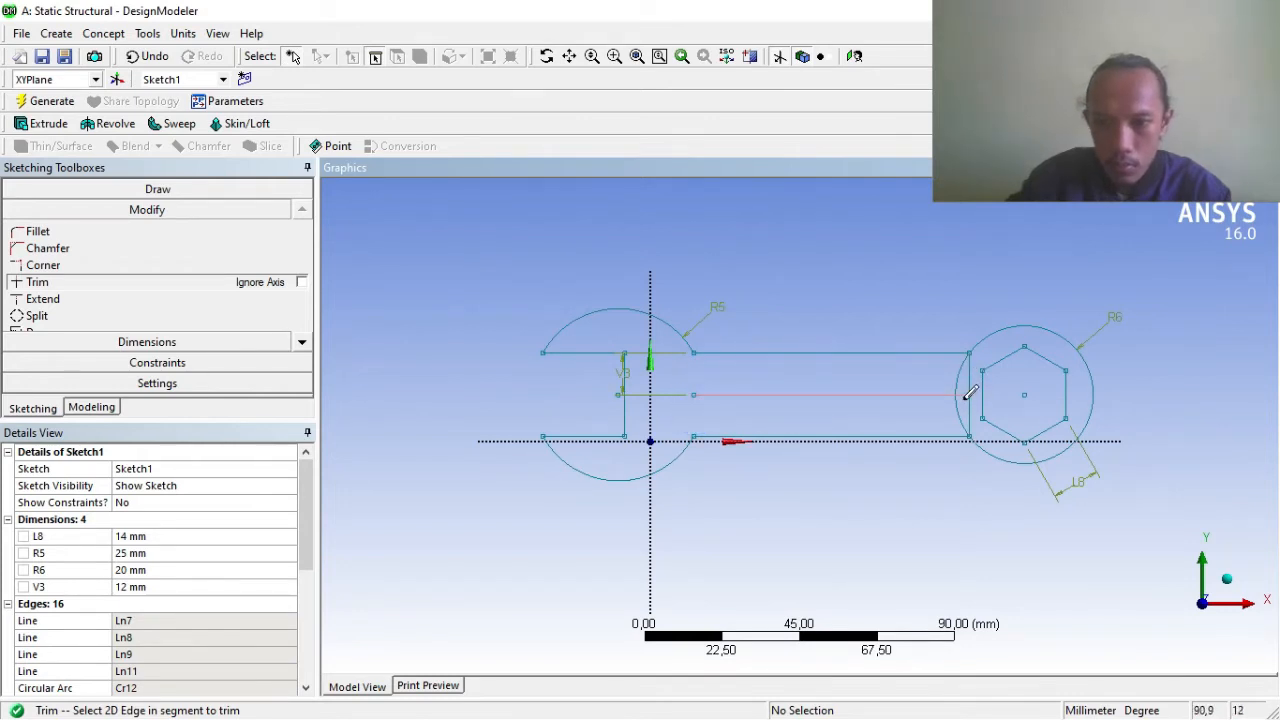
left_click(853, 396)
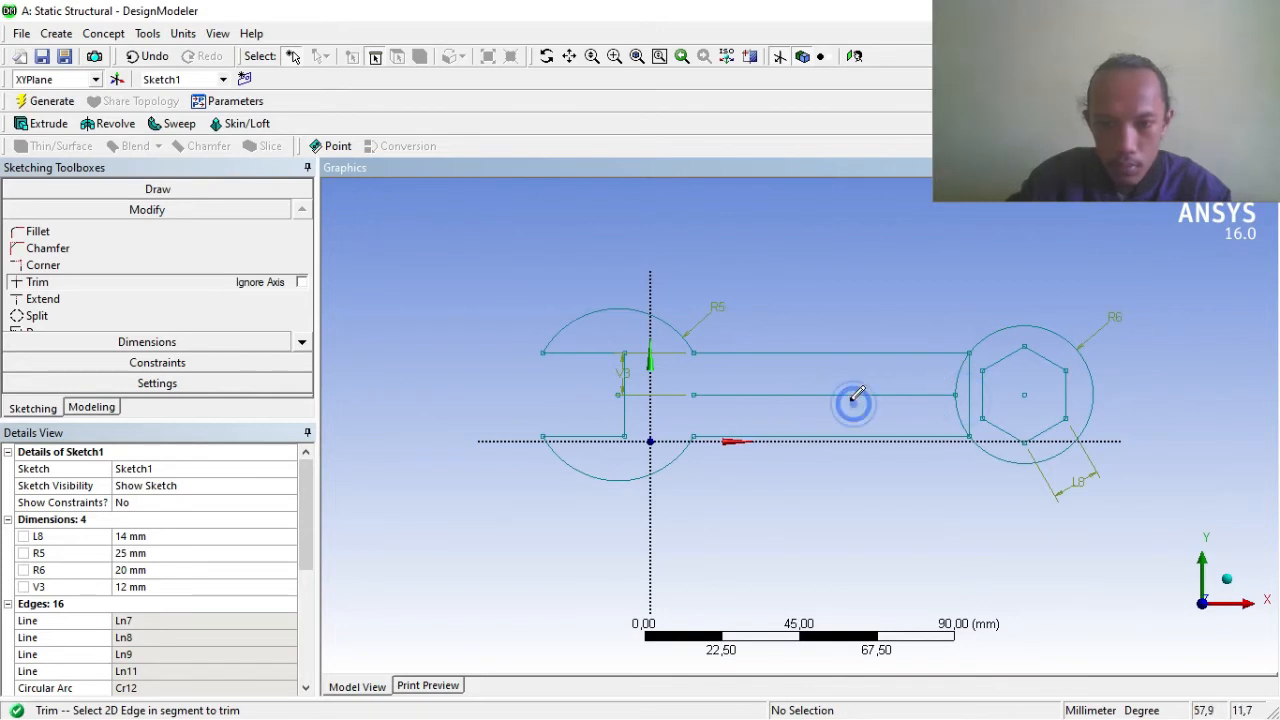
left_click(958, 380)
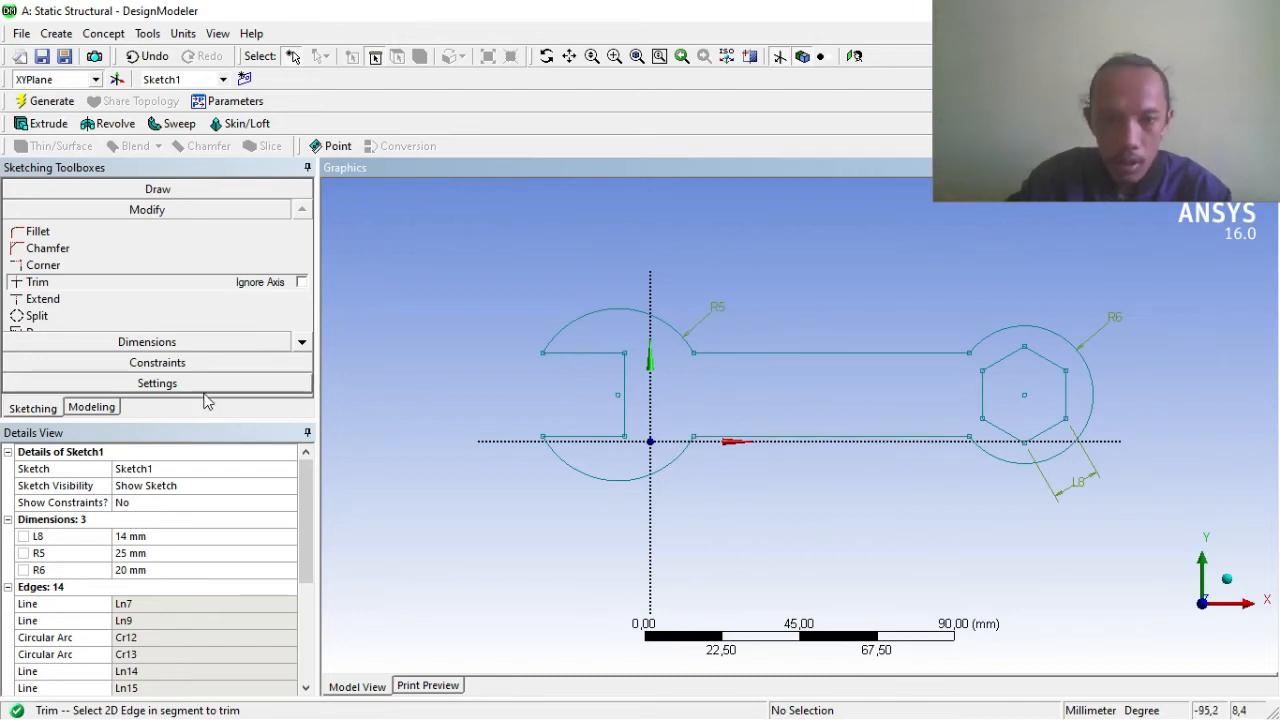
Add a Surfaces From Sketches feature with Sketch1 as its base object.
left_click(106, 34)
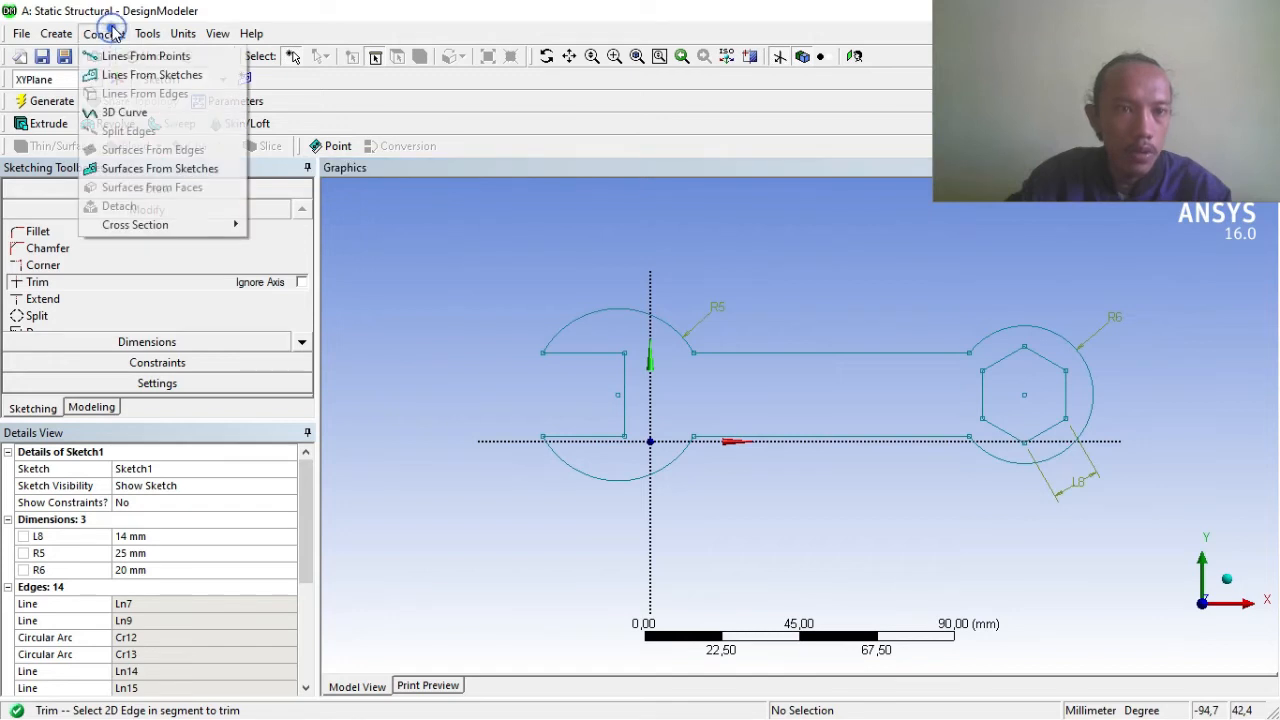
left_click(133, 182)
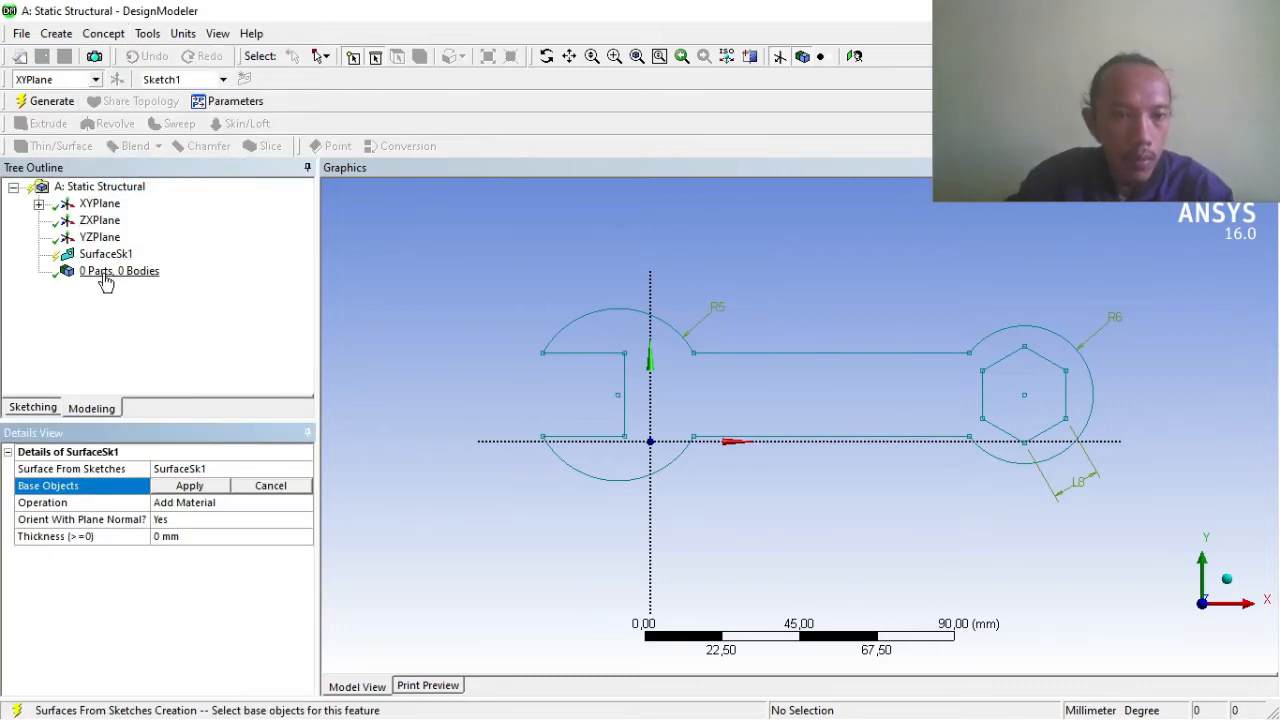
left_click(38, 204)
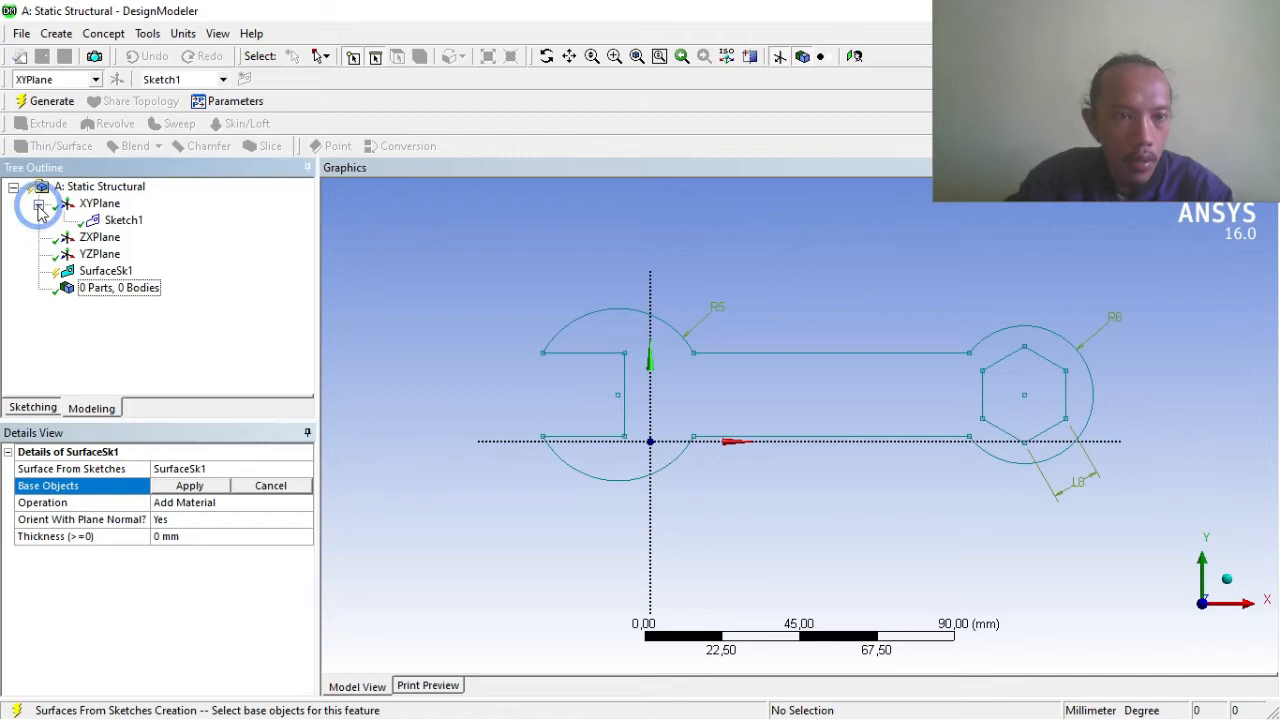
left_click(133, 221)
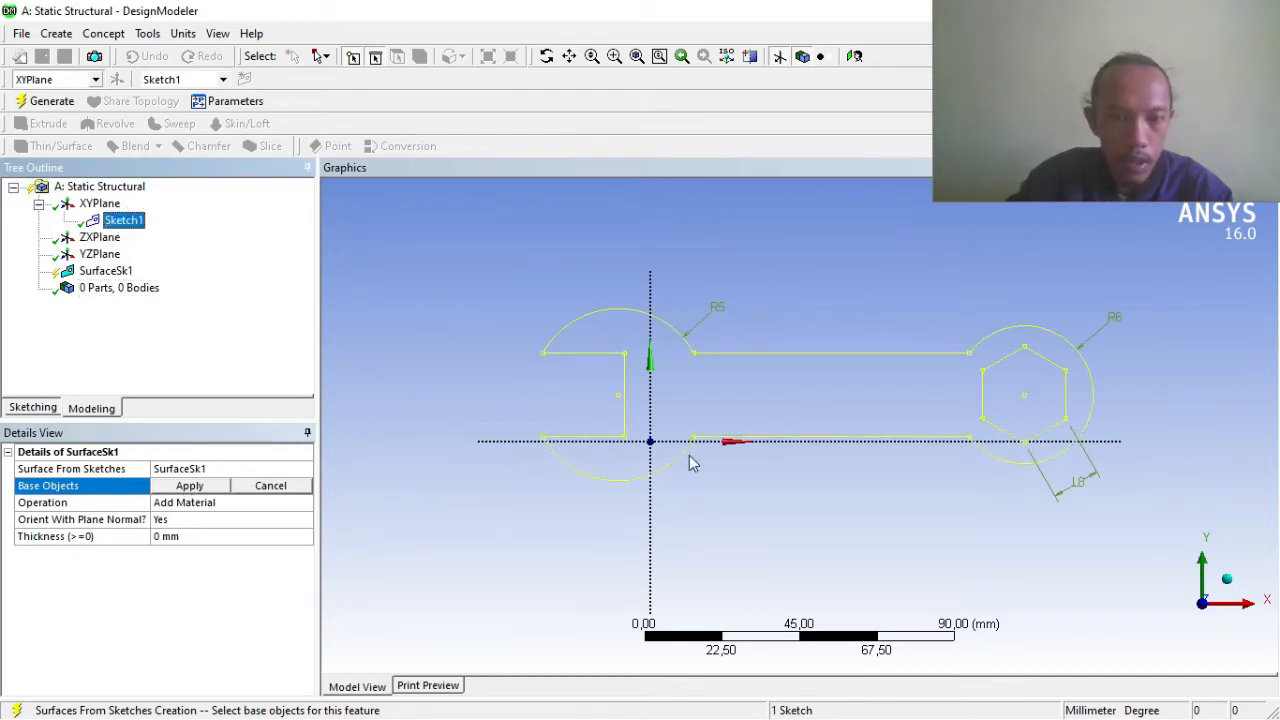
left_click(186, 486)
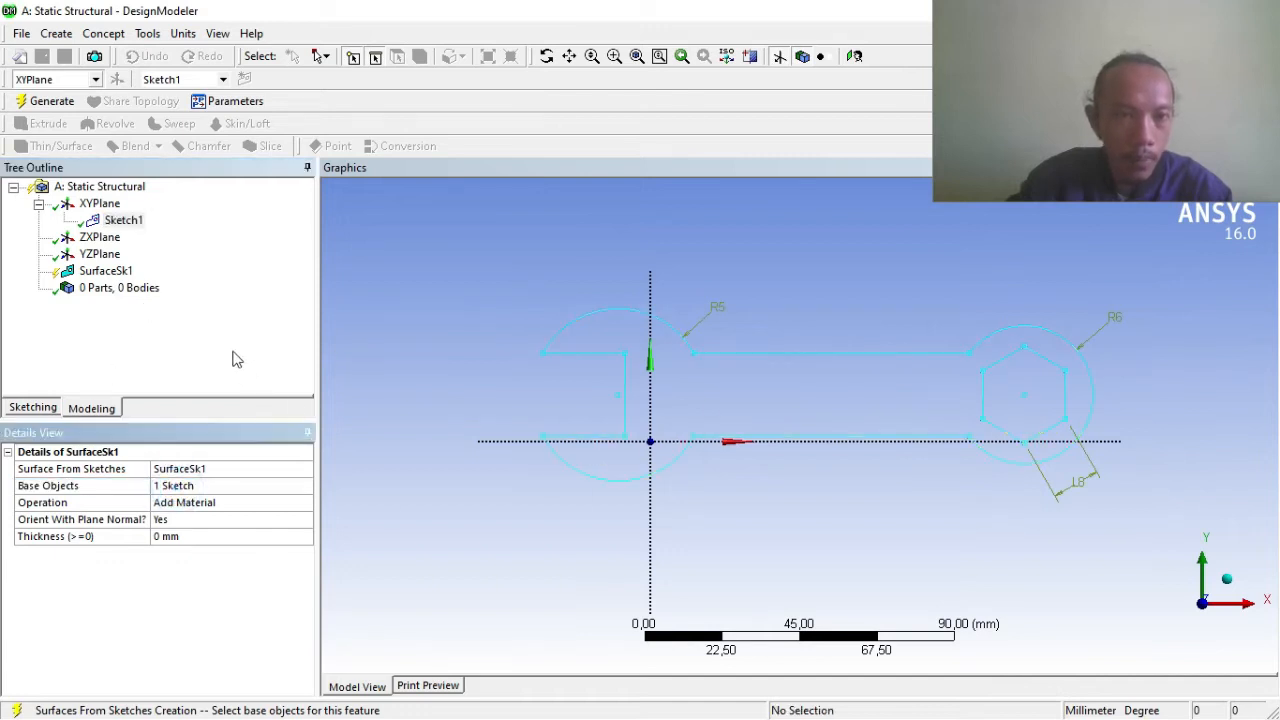
left_click(102, 360)
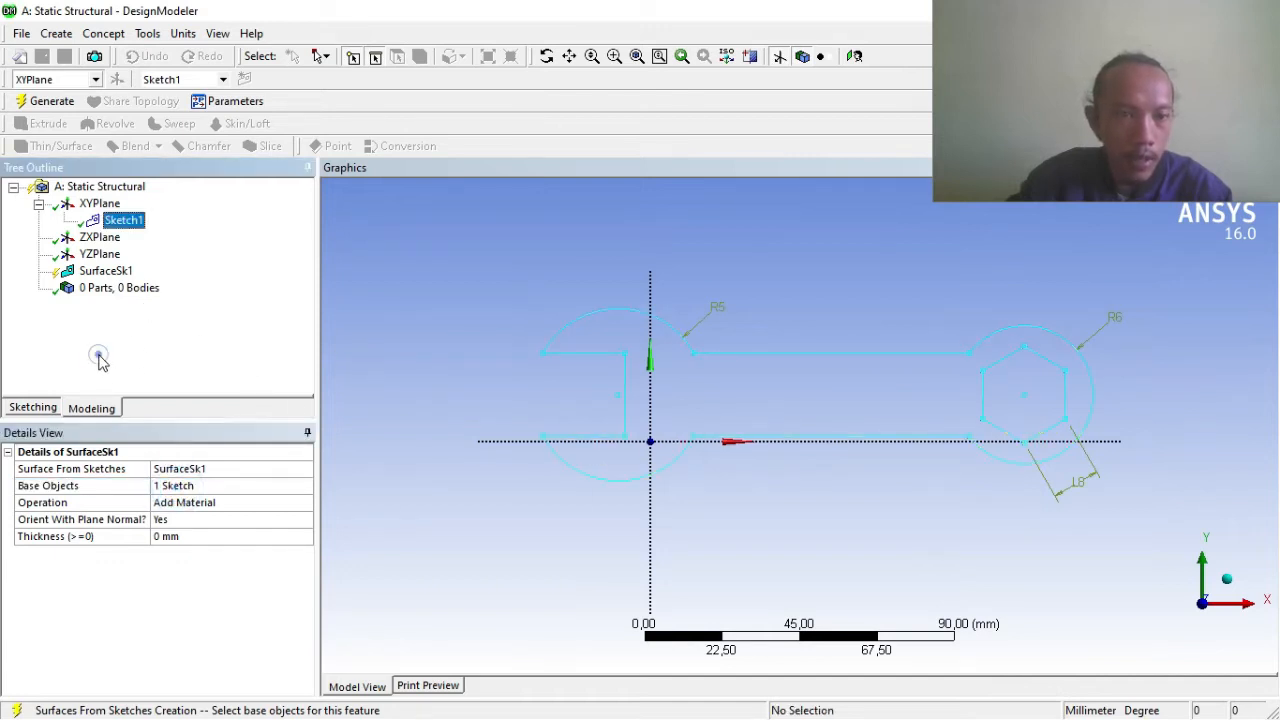
Generate the surface body from the wrench sketch and inspect it at an angle.
left_click(51, 102)
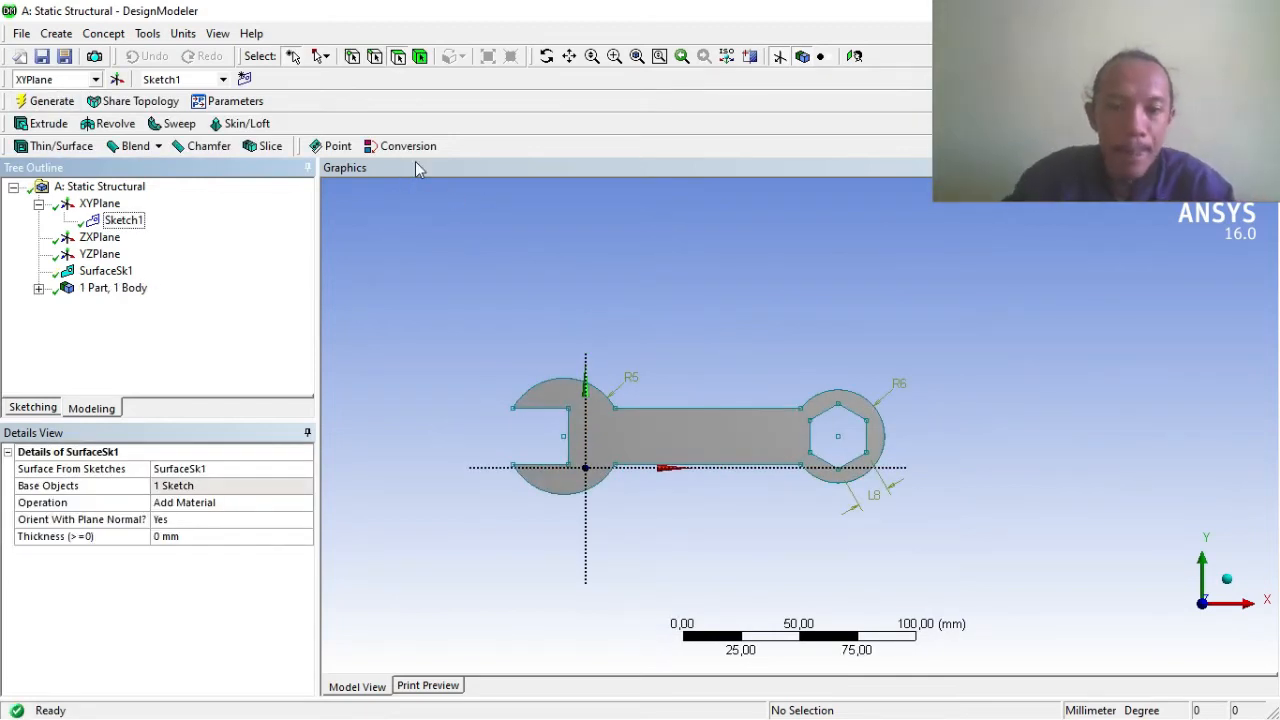
middle_click_drag(656, 316, 445, 495)
middle_click_drag(663, 334, 669, 457)
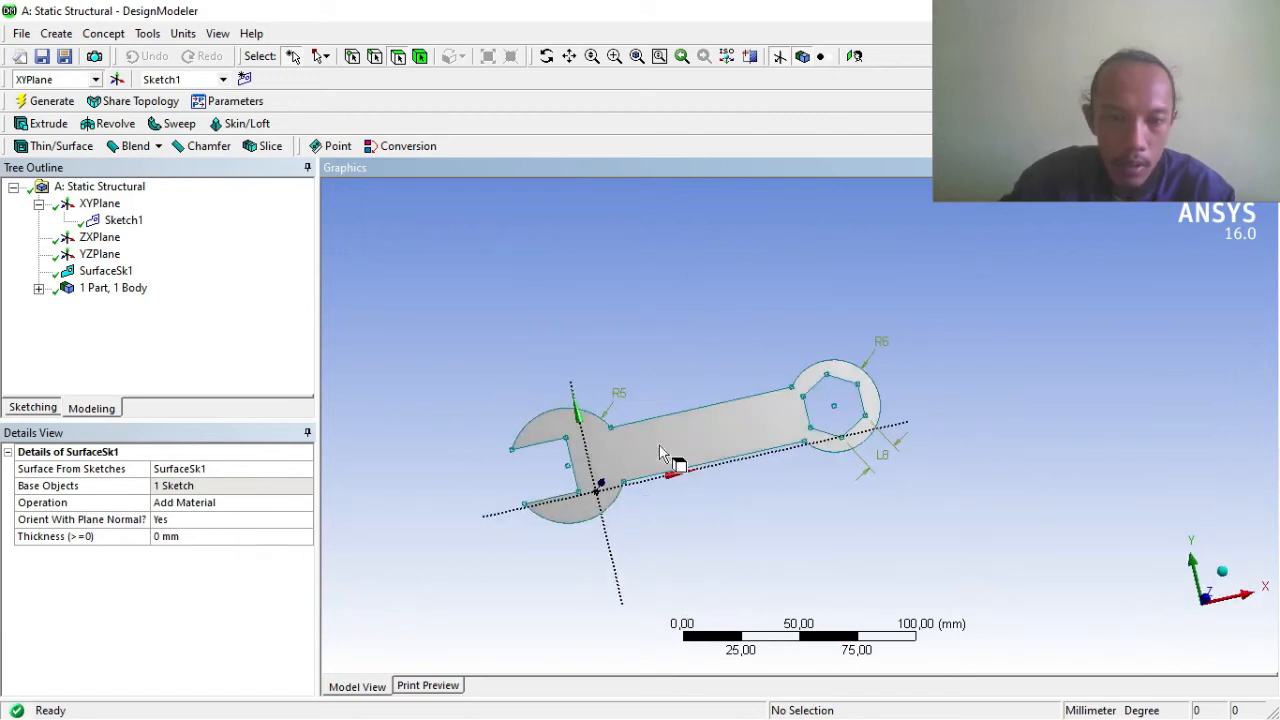
left_click(261, 312)
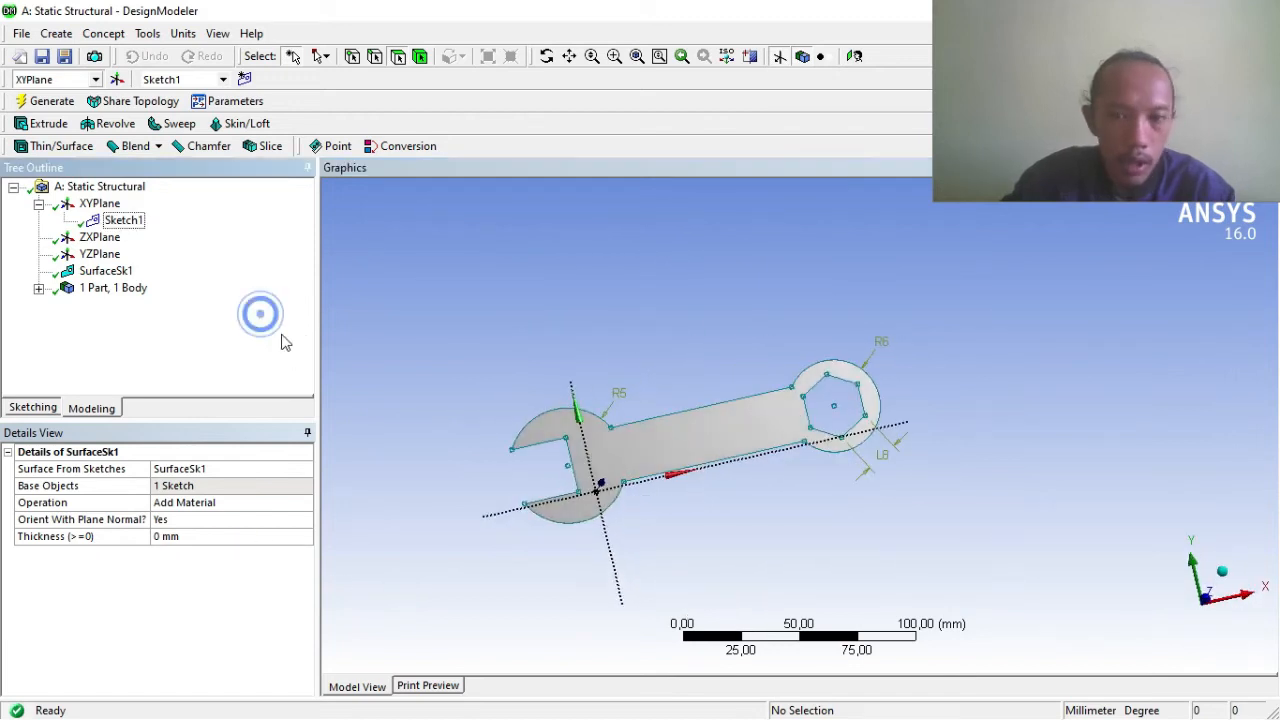
Close DesignModeler and open the Static Structural system's Model in Mechanical, viewing the wrench face-on in the XY plane.
left_click(21, 33)
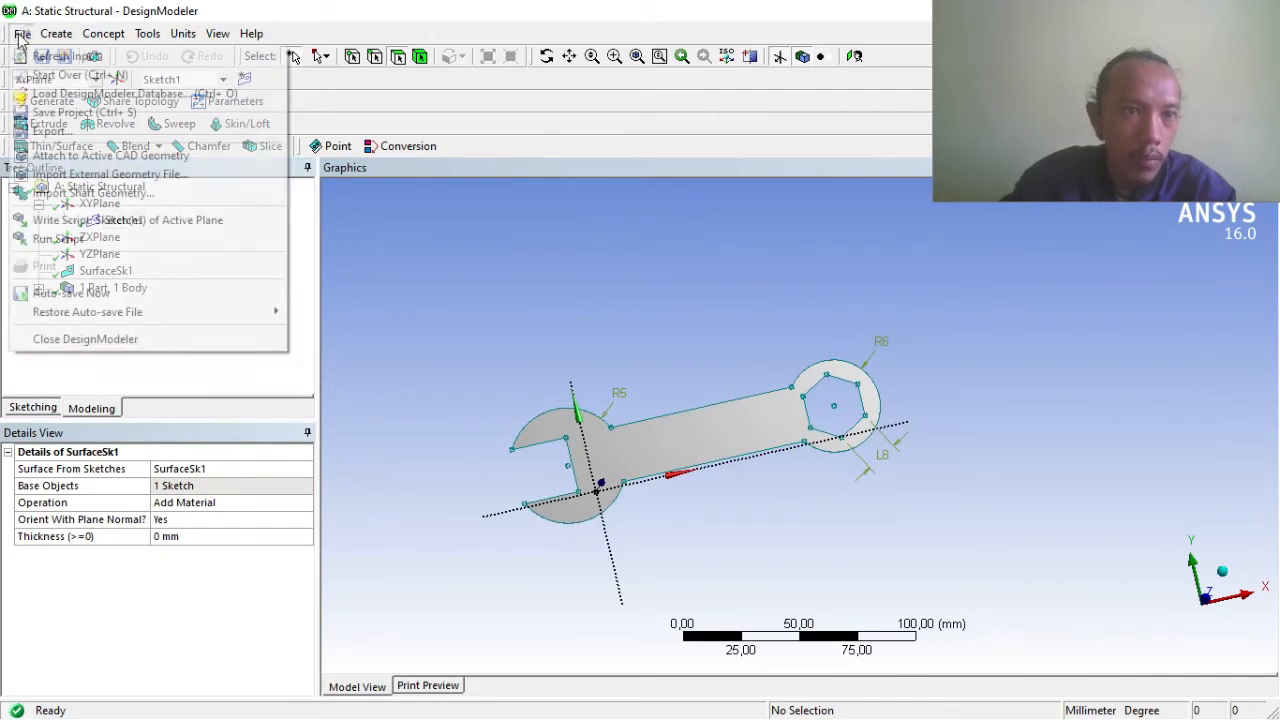
left_click(40, 339)
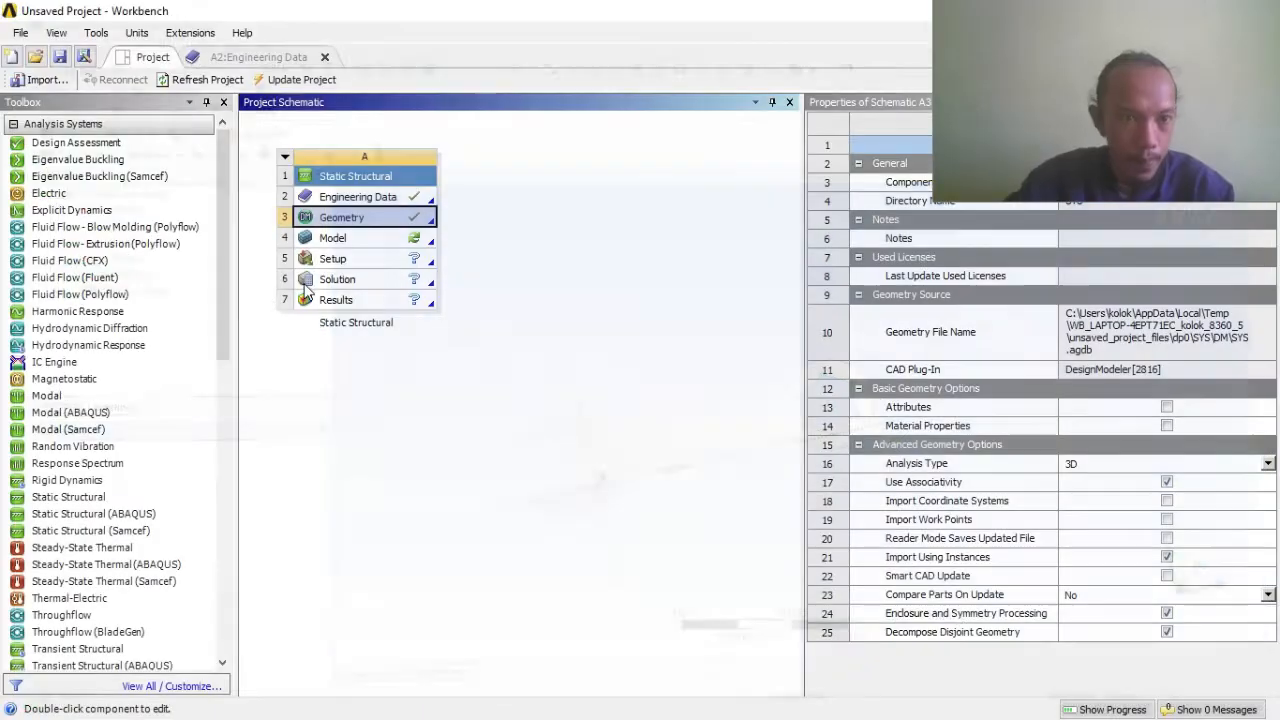
left_click(338, 241)
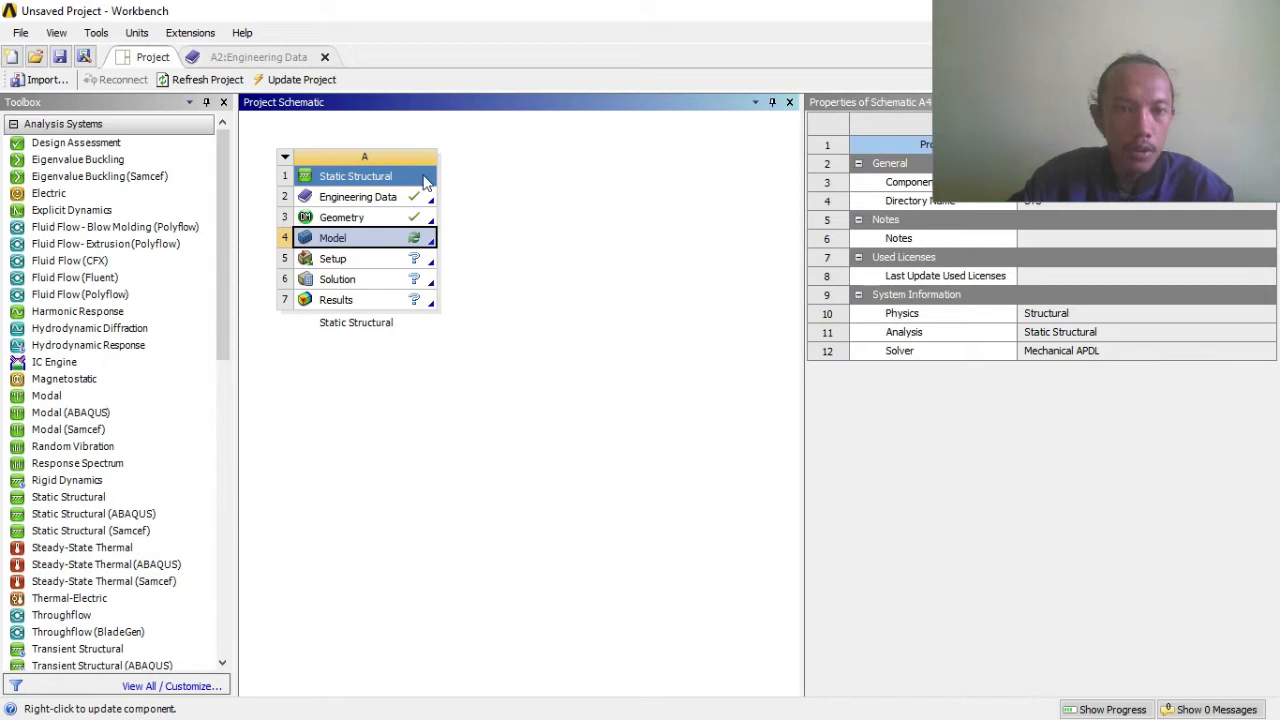
double_click(366, 238)
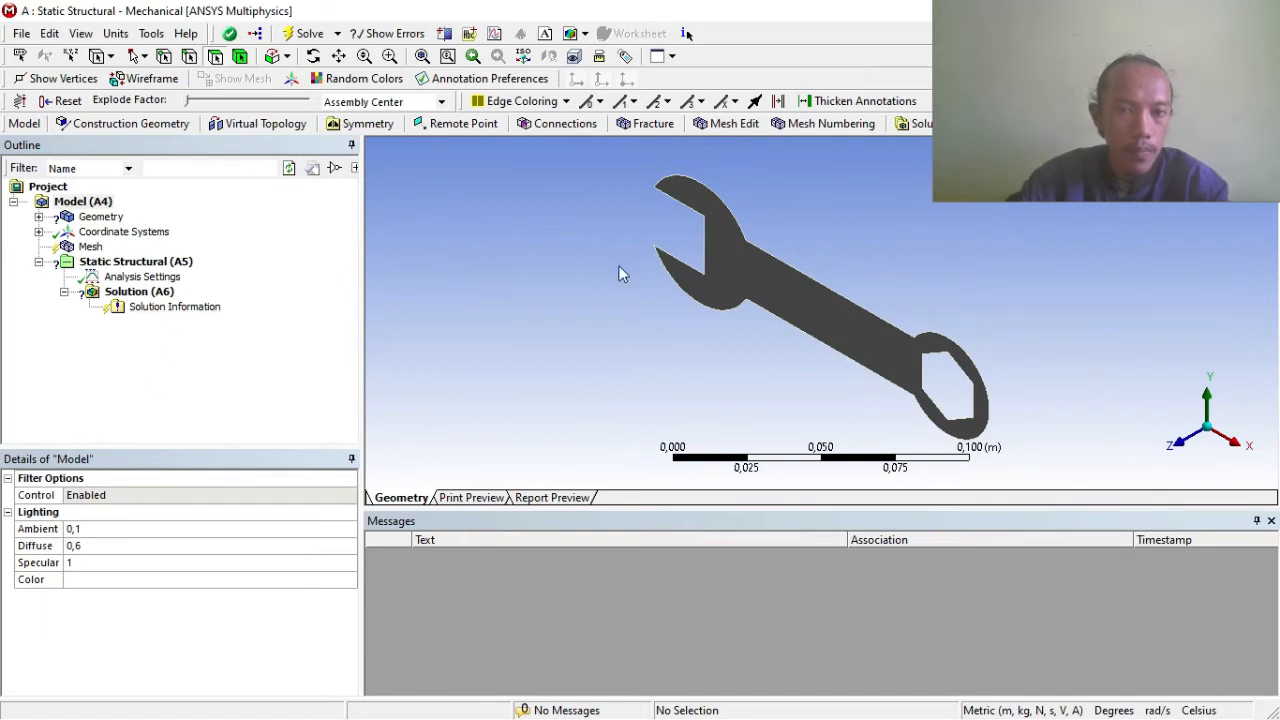
middle_click_drag(774, 366, 814, 329)
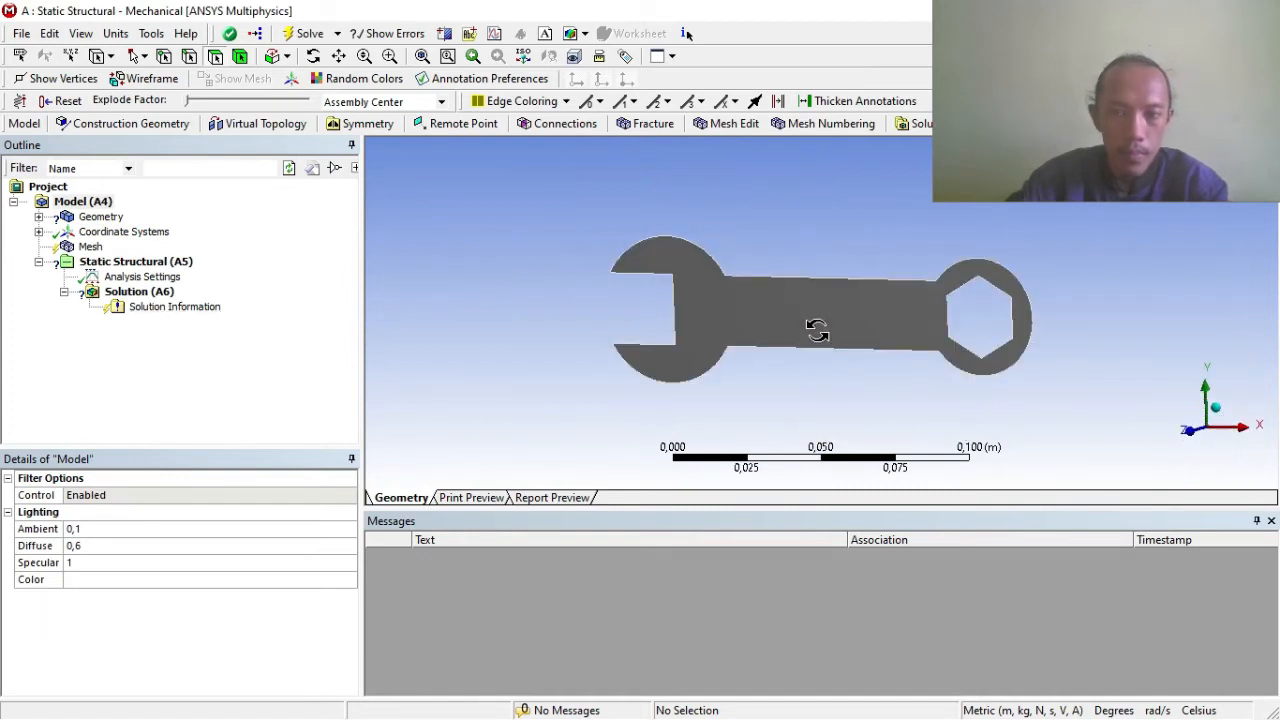
left_click(1203, 430)
scroll(884, 367, "down", 2)
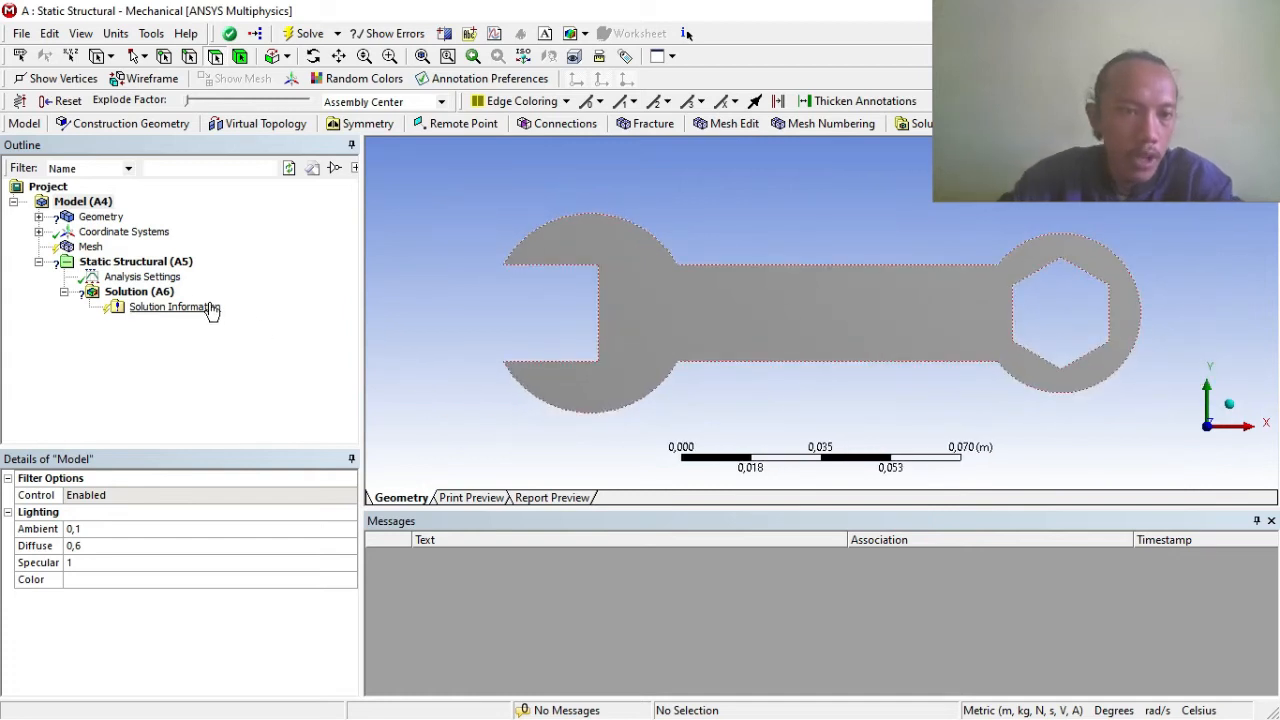
Assign Stainless Steel as the material of the Surface Body under Geometry.
left_click(38, 217)
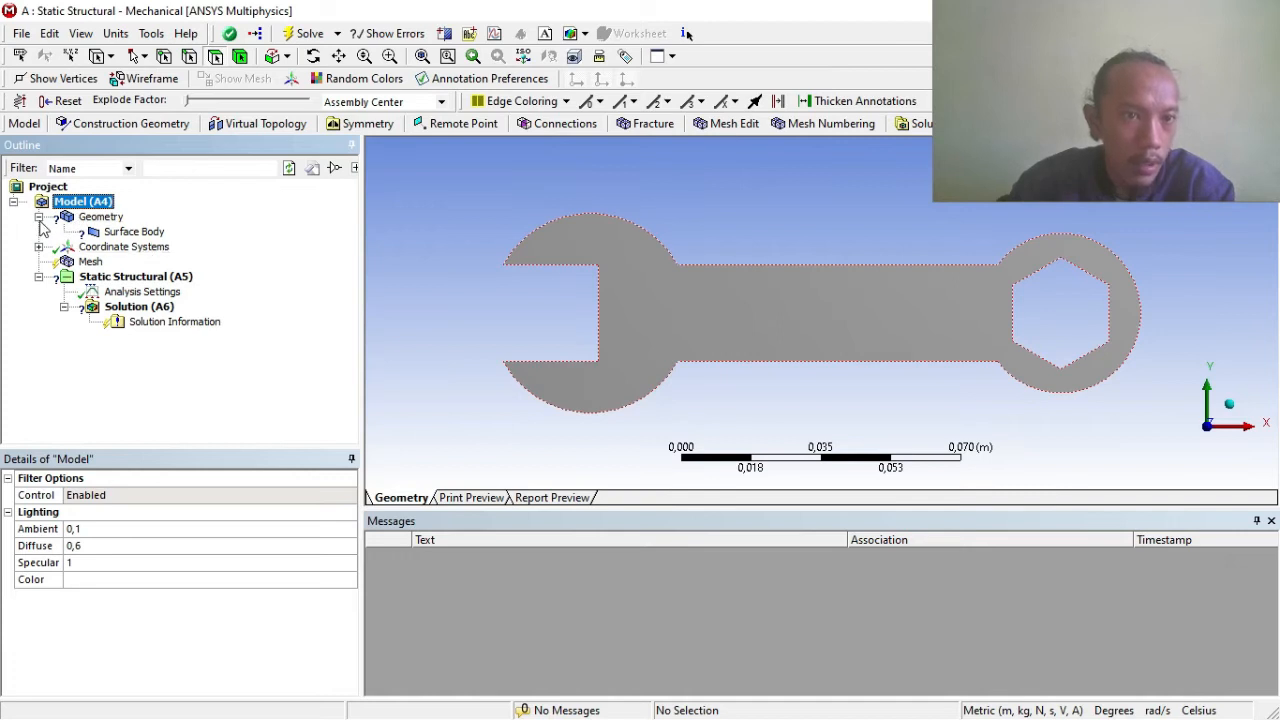
left_click(39, 217)
left_click(39, 217)
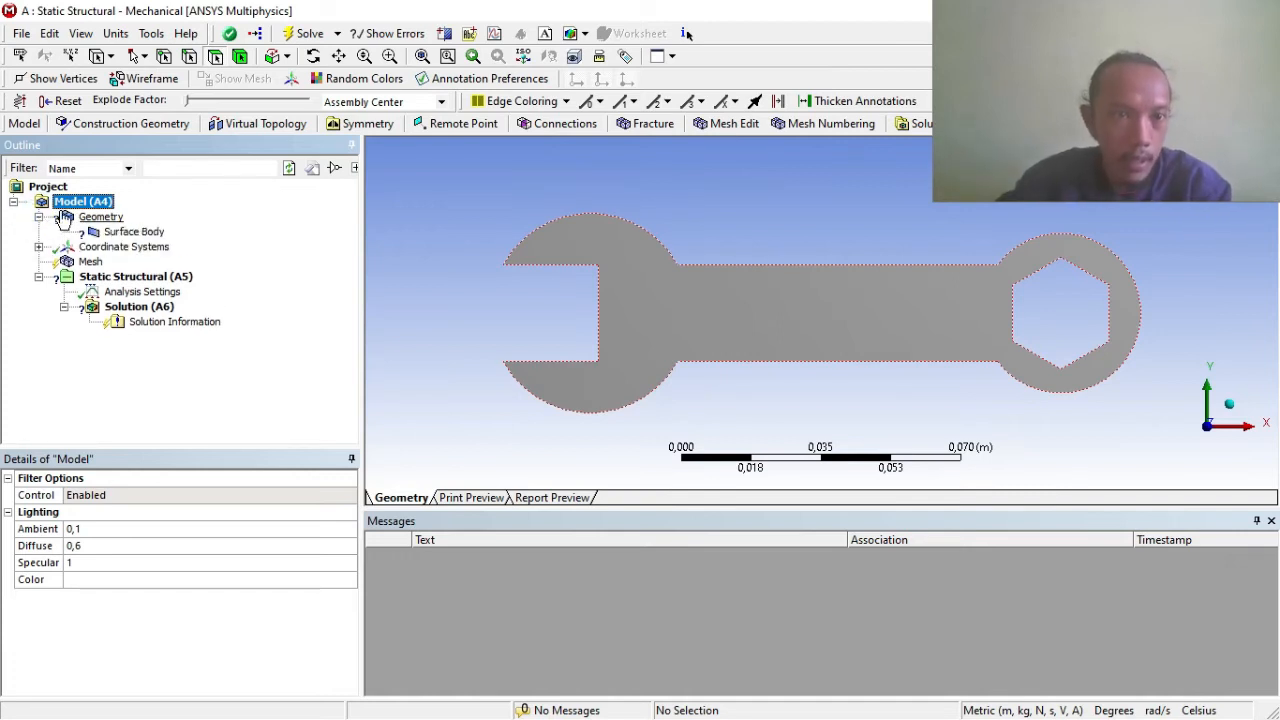
left_click(130, 234)
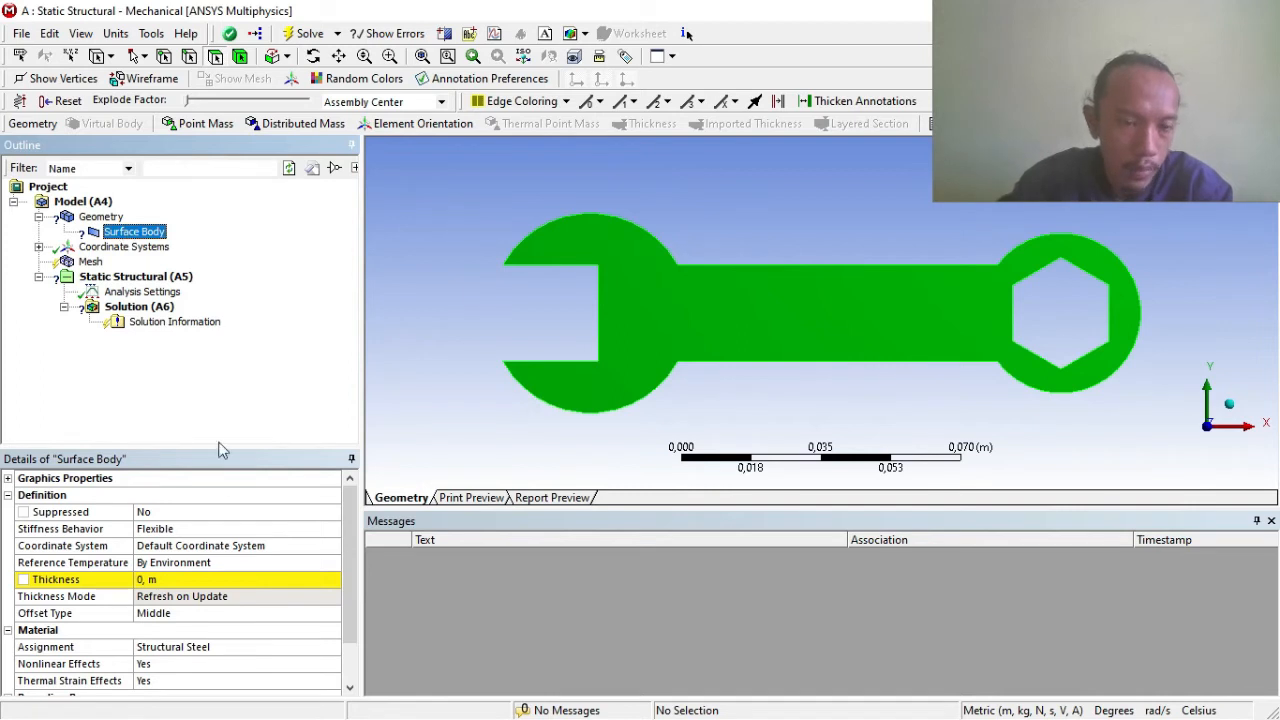
left_click(172, 647)
left_click(333, 647)
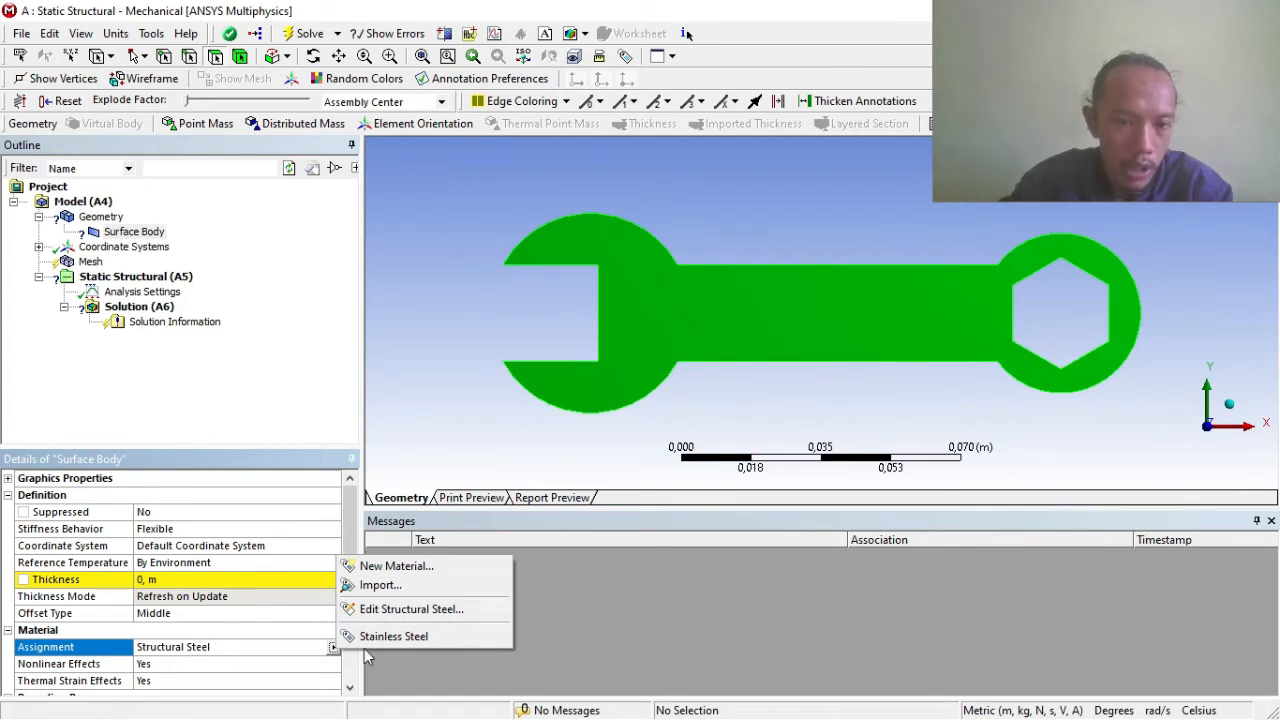
left_click(378, 636)
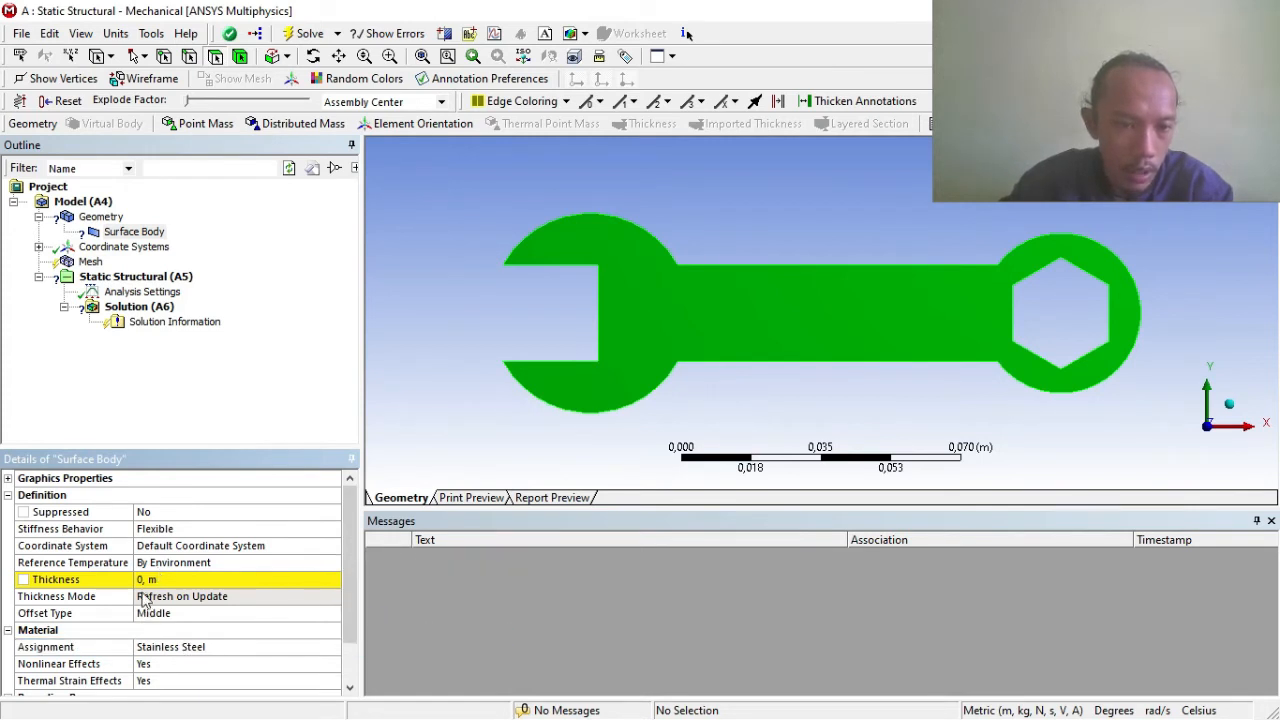
Set the surface body's thickness to 6e-003 m.
left_click(150, 580)
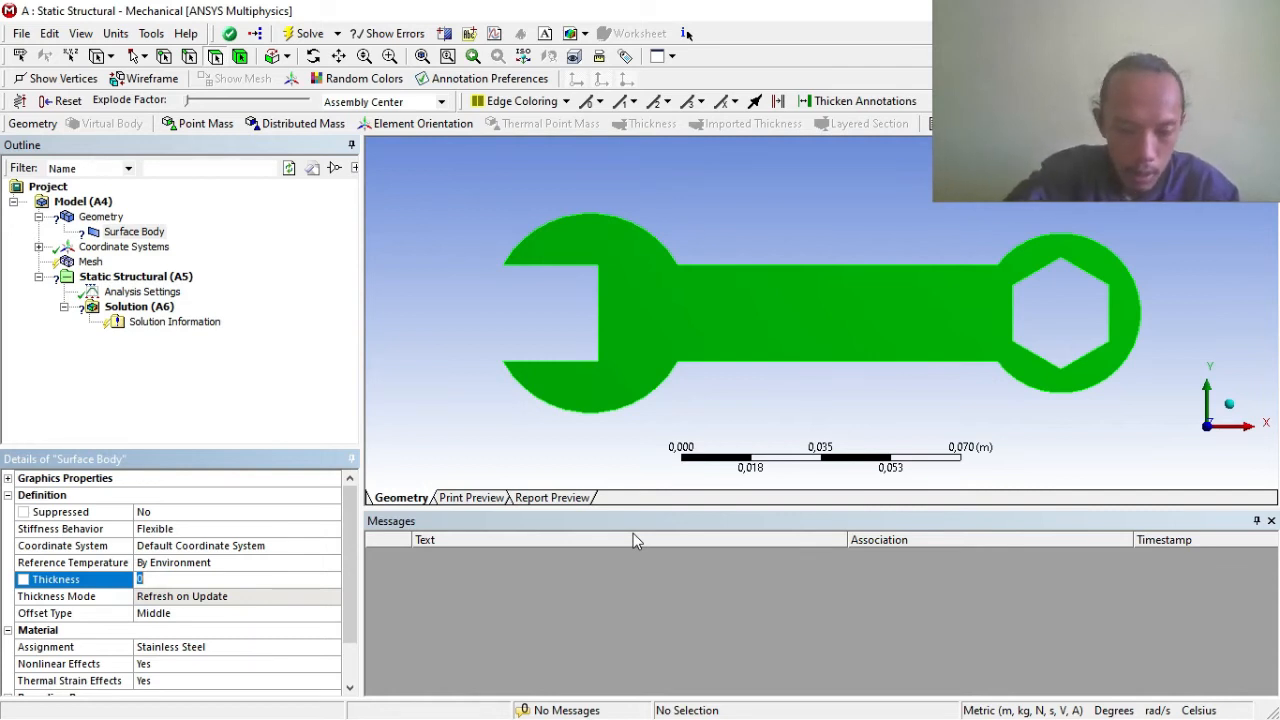
type("6,e-00")
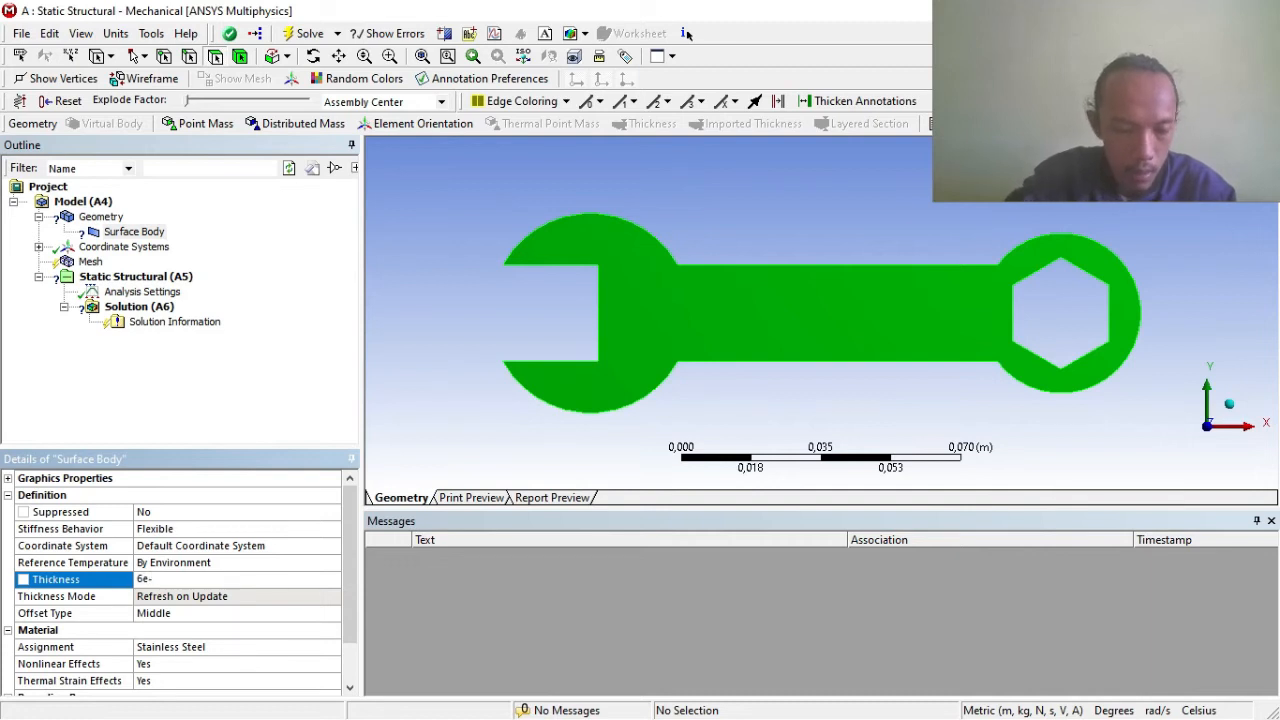
type("3")
key("Return")
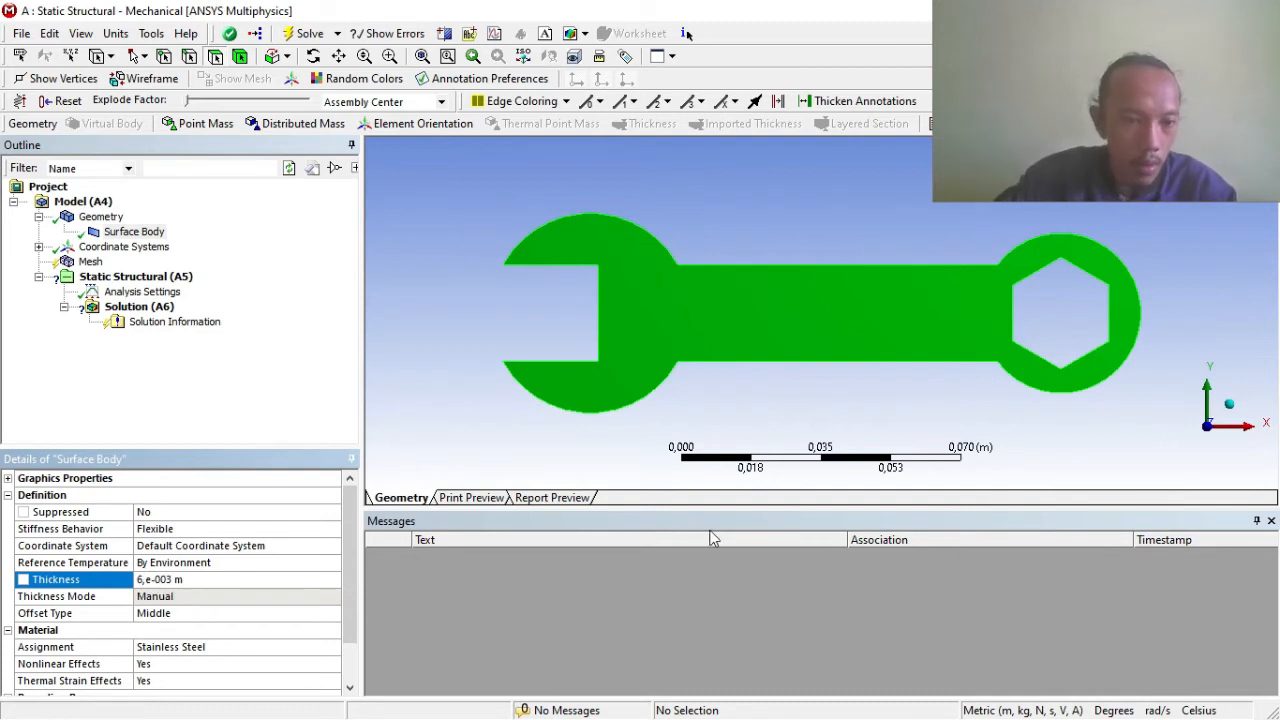
left_click(258, 356)
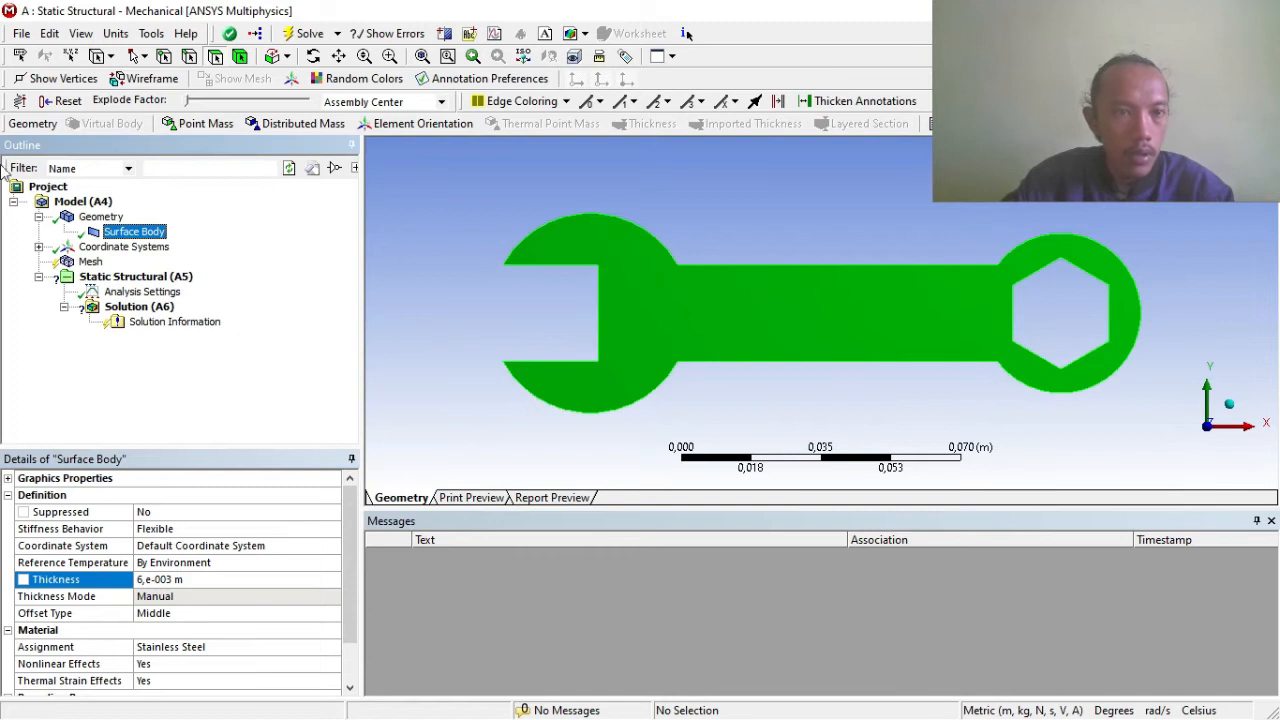
Insert a Method control under Mesh and scope it to the wrench body.
left_click(88, 262)
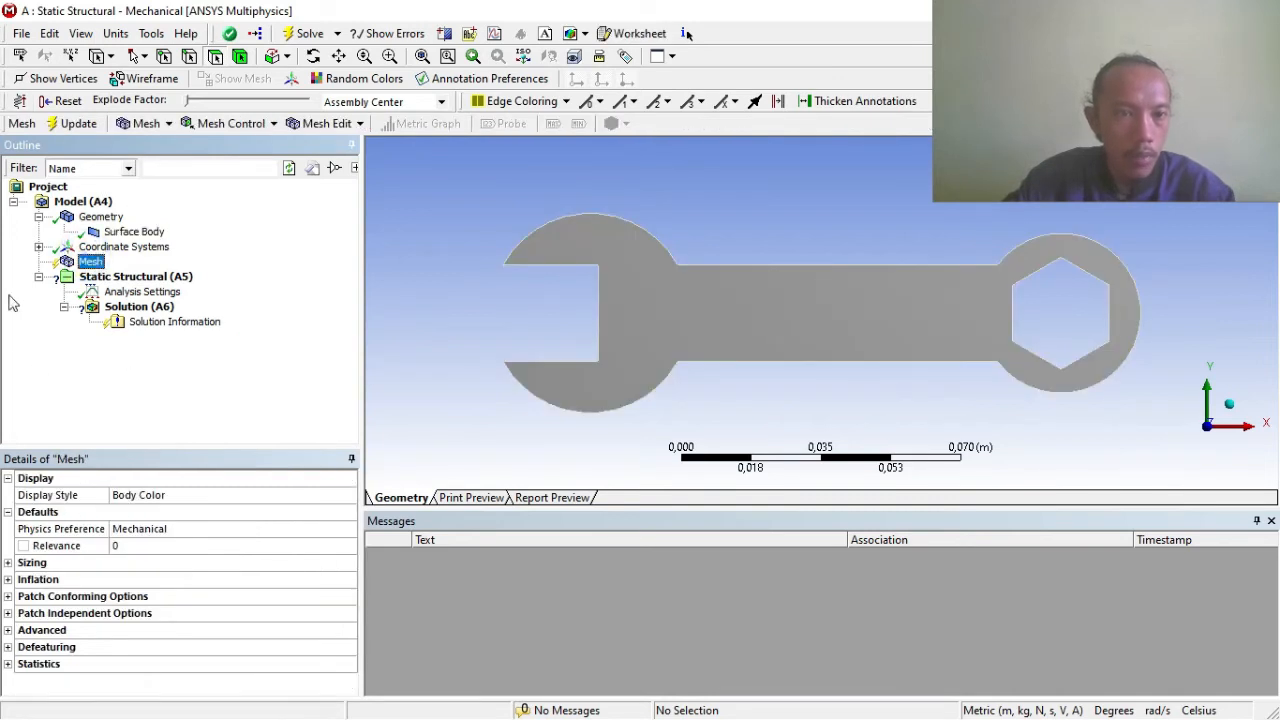
right_click(97, 264)
mouse_move(110, 270)
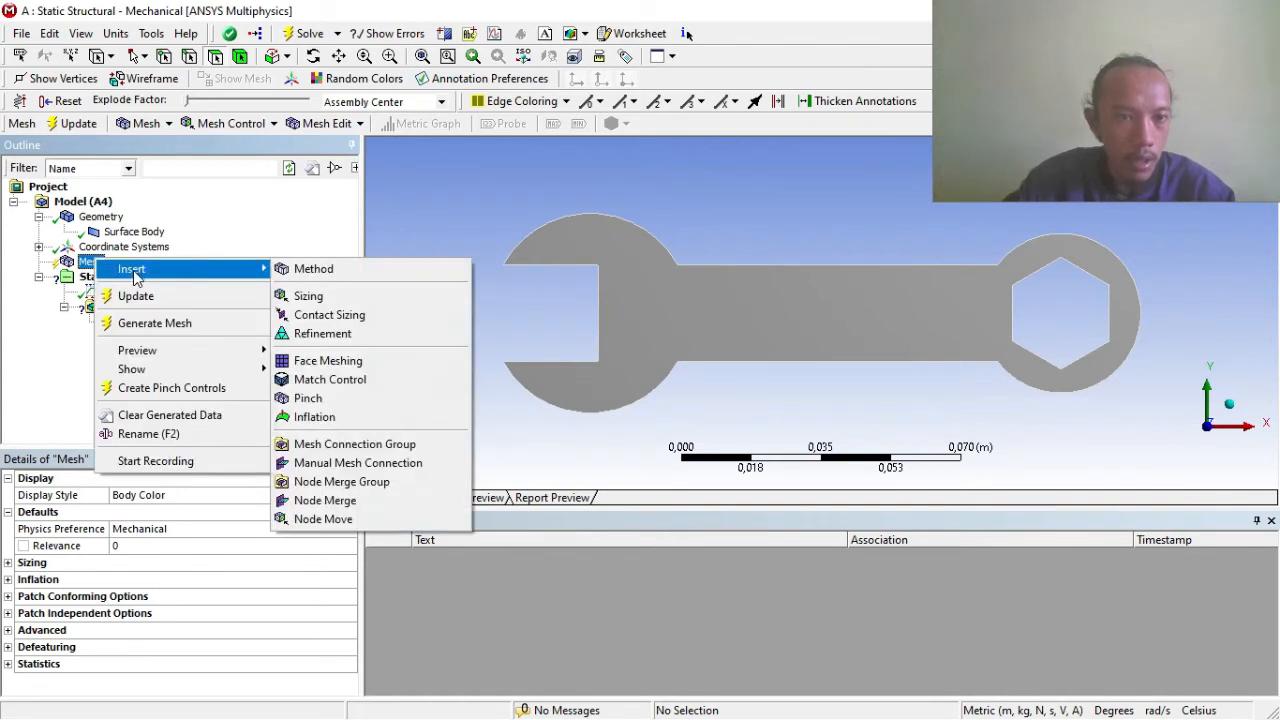
left_click(325, 271)
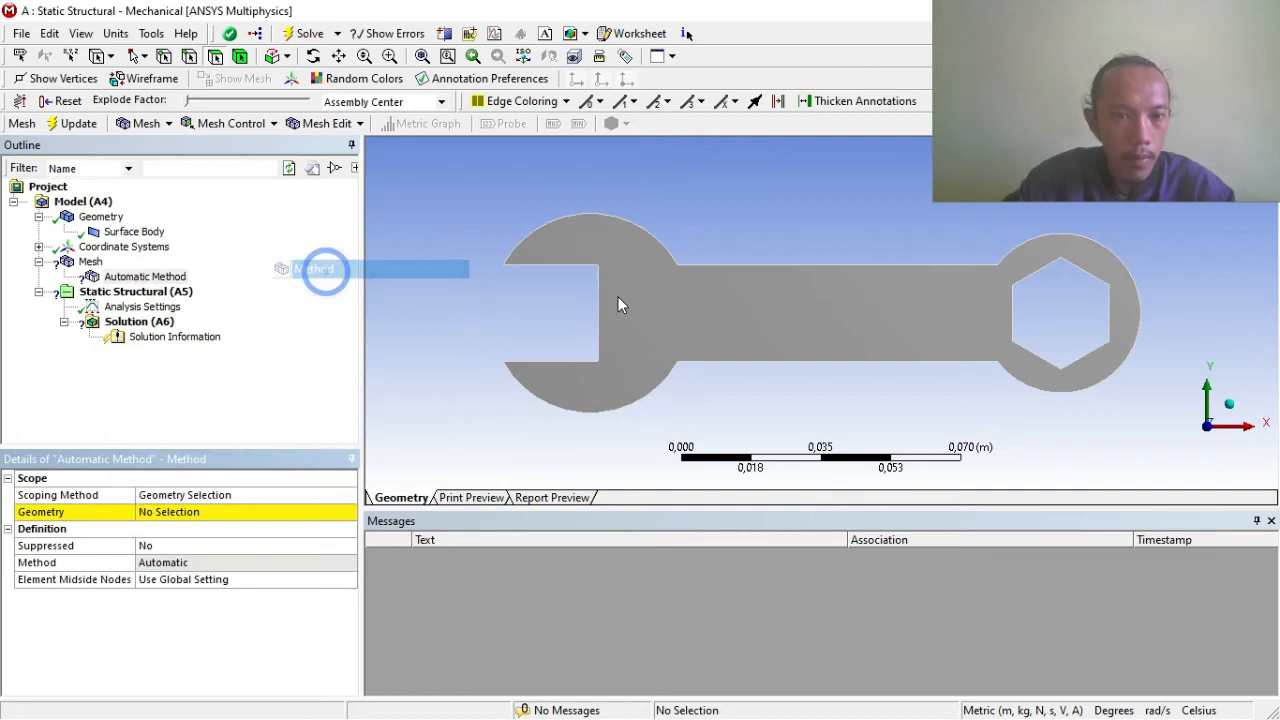
left_click(167, 512)
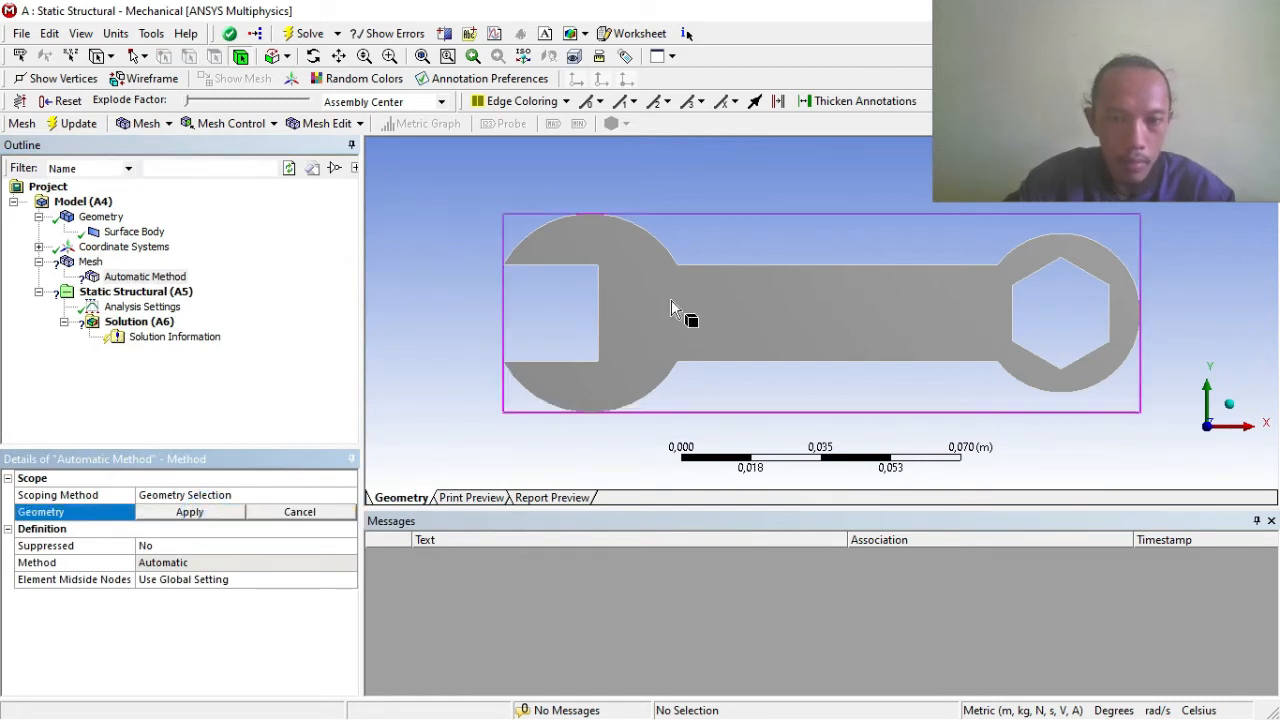
left_click(846, 318)
left_click(189, 511)
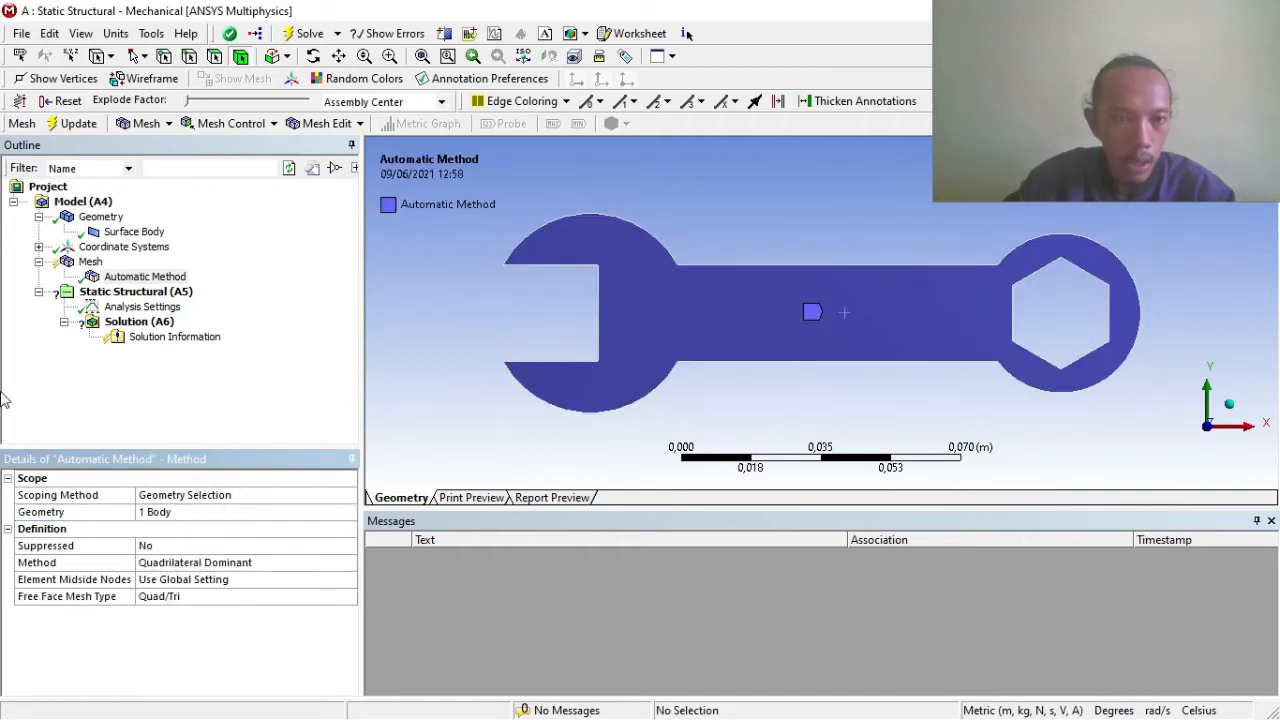
Insert a Sizing control under Mesh and try to scope it to the wrench body.
left_click(90, 262)
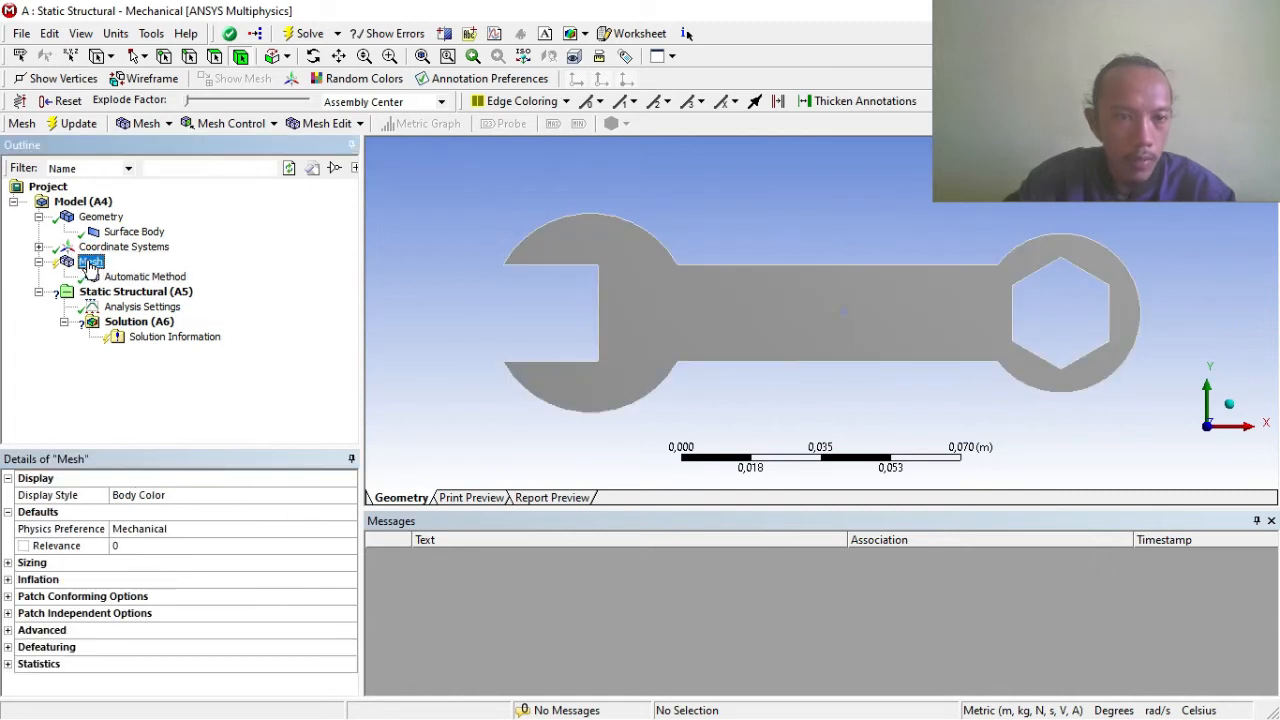
right_click(91, 266)
mouse_move(153, 274)
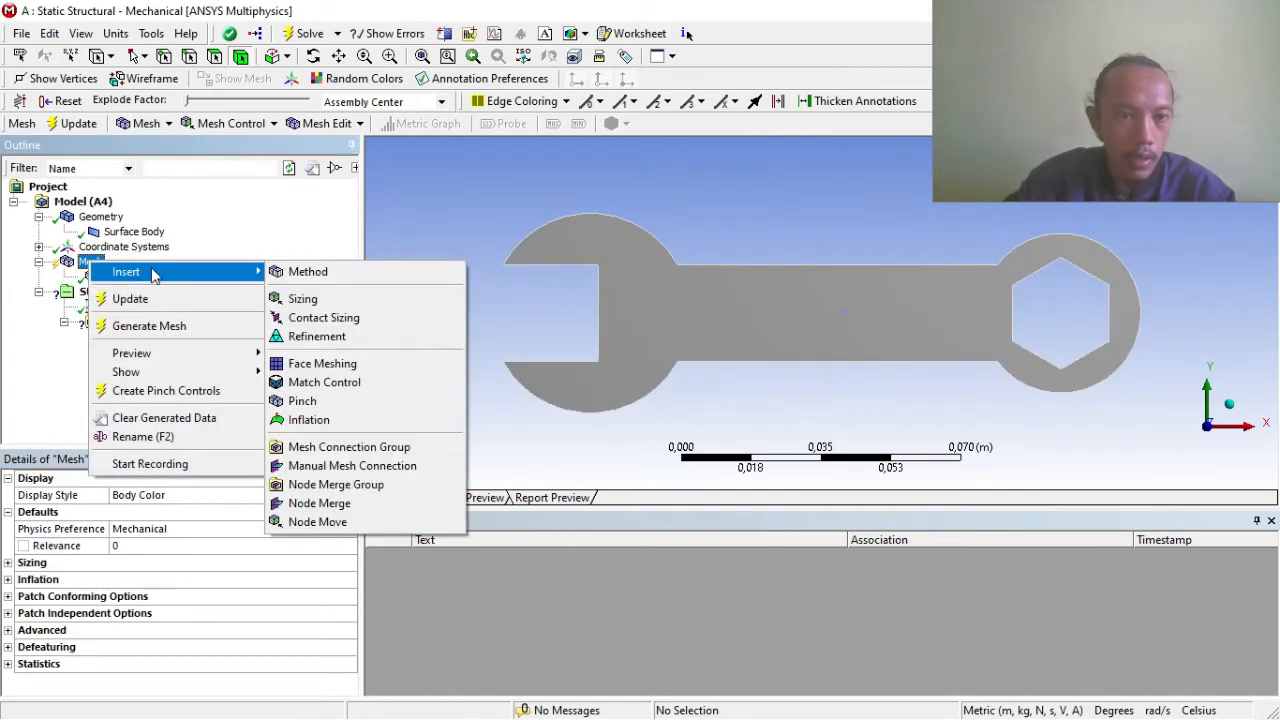
left_click(326, 303)
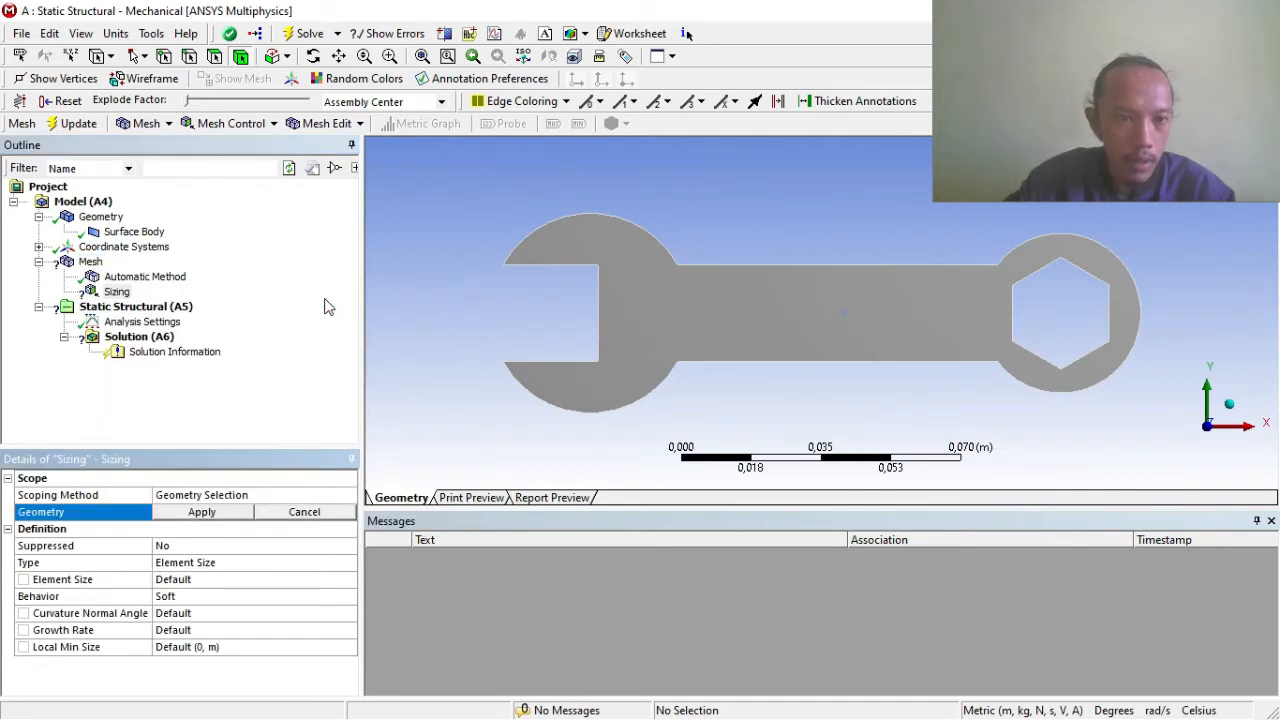
left_click(117, 292)
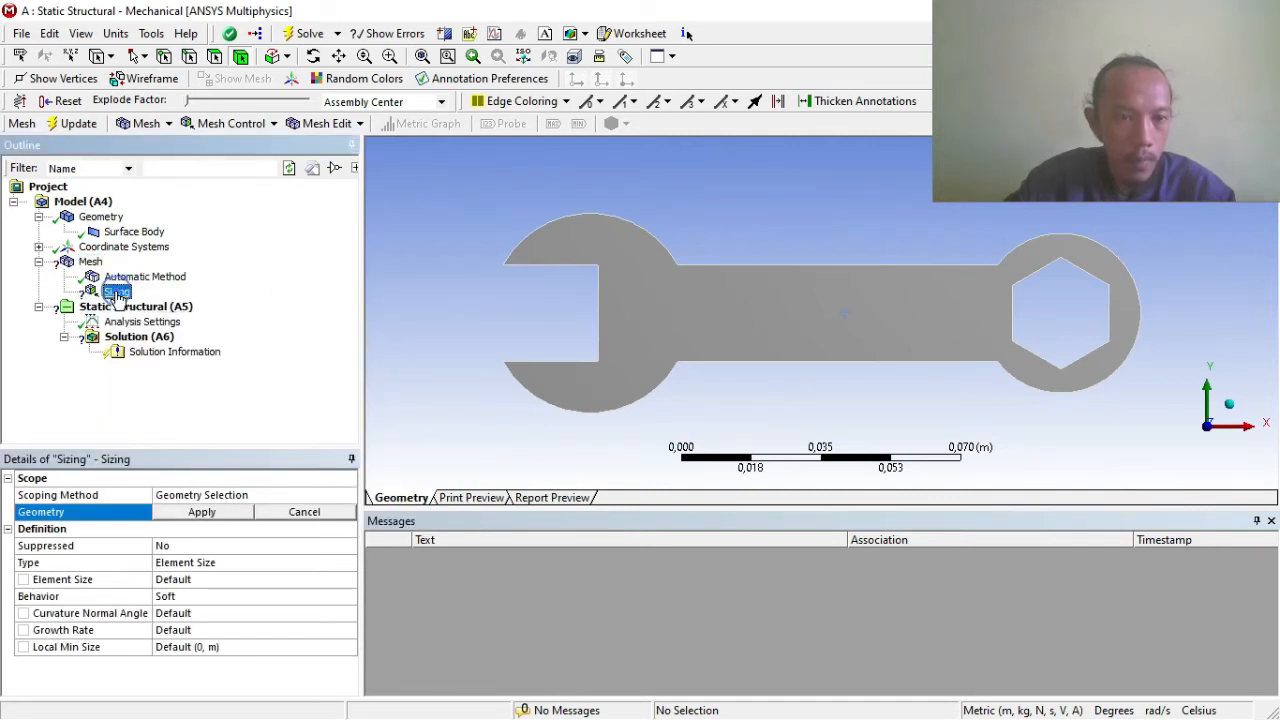
left_click(218, 512)
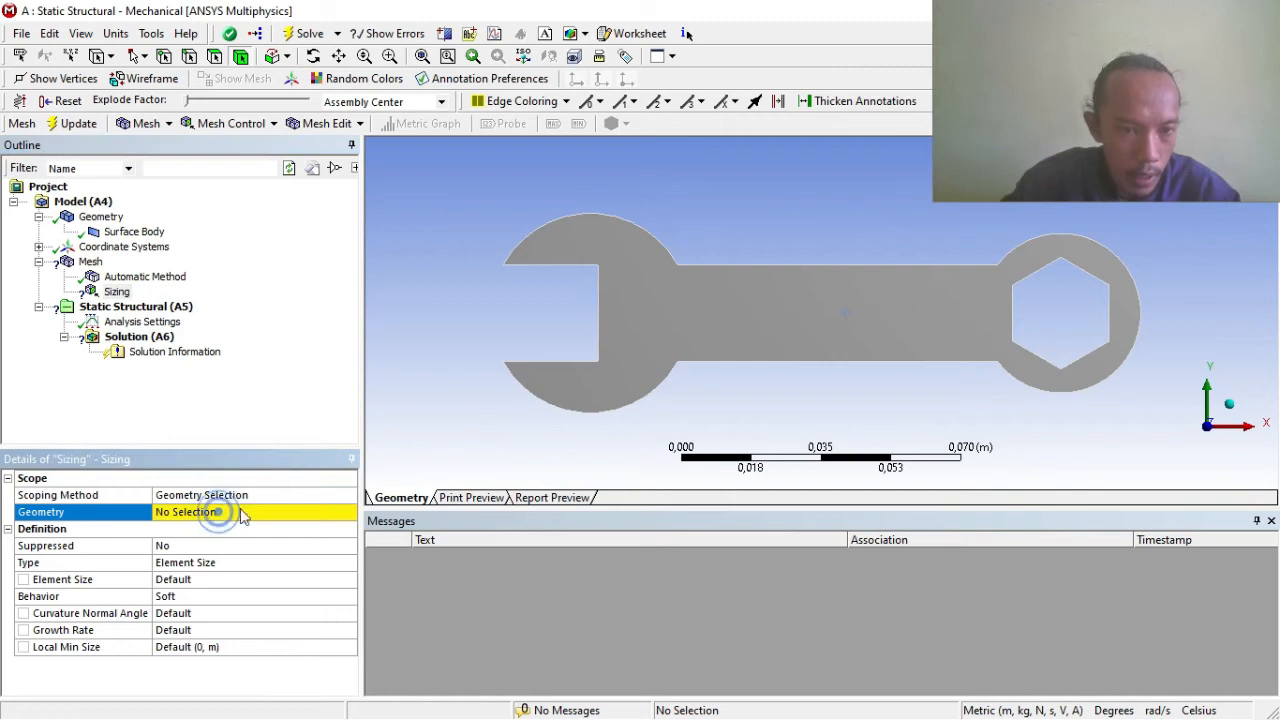
left_click(833, 312)
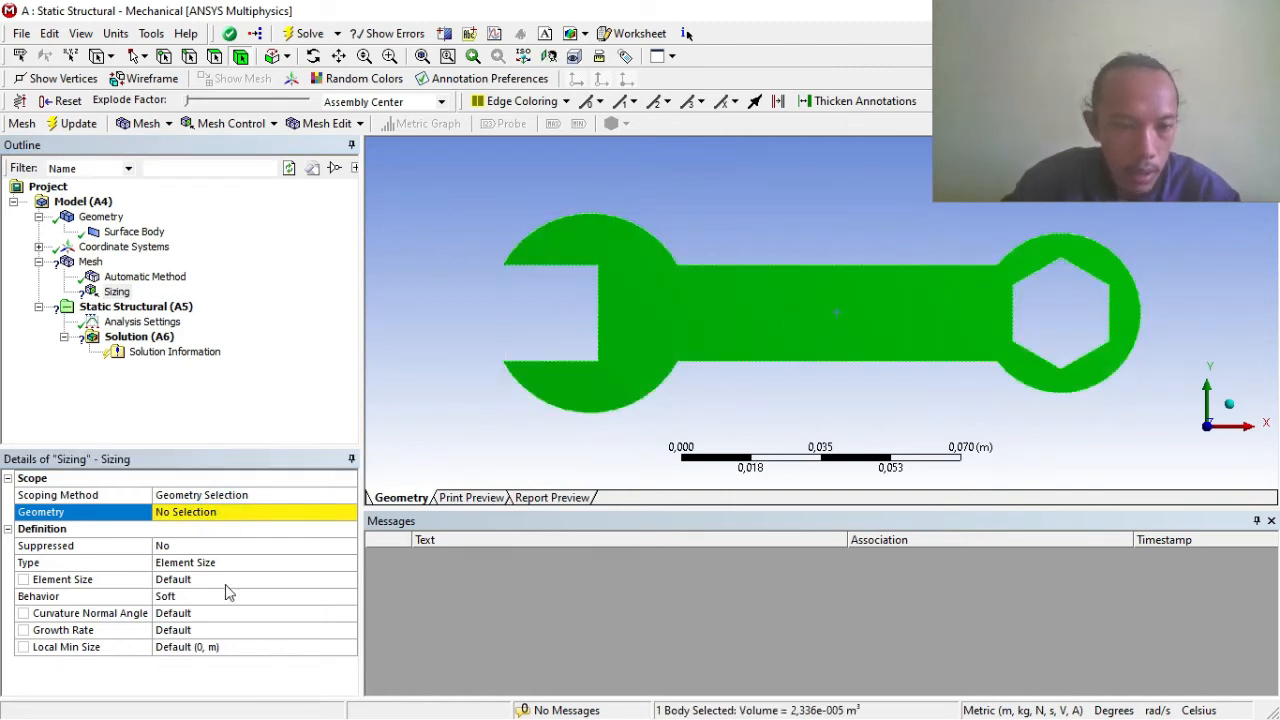
Set the Sizing control's element size to 1,5e-003 m.
left_click(178, 580)
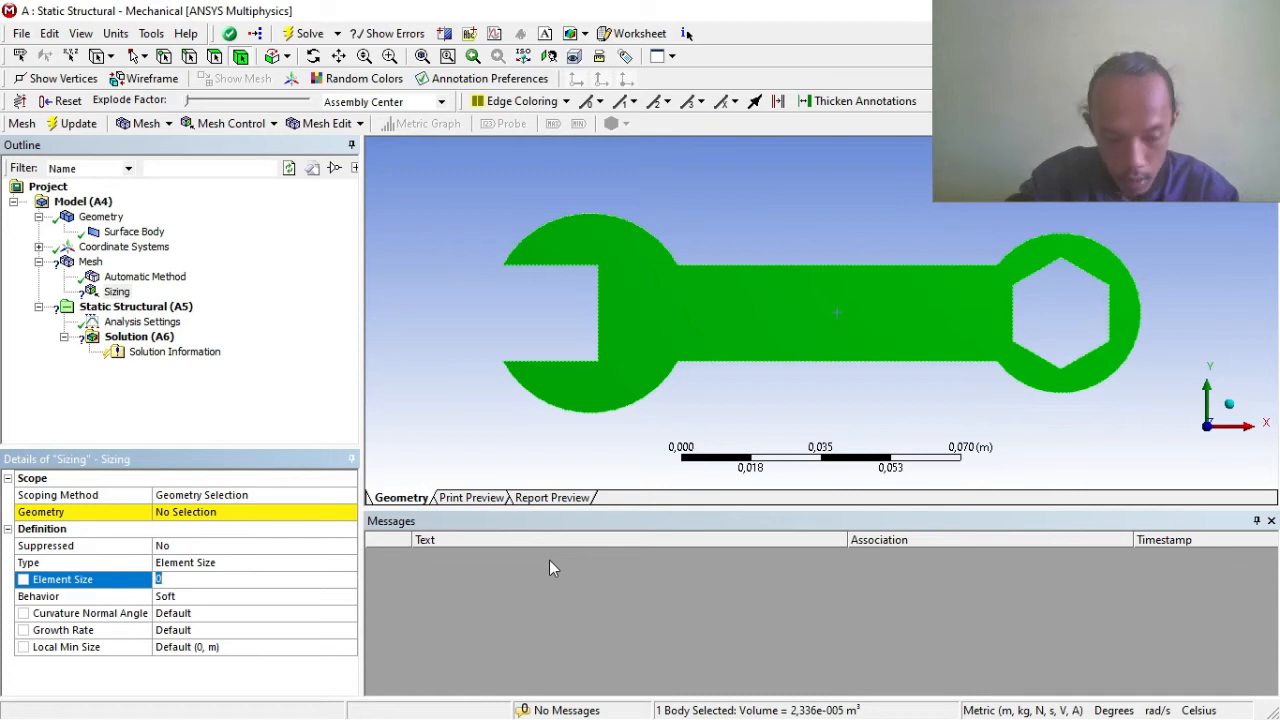
type("1,5e")
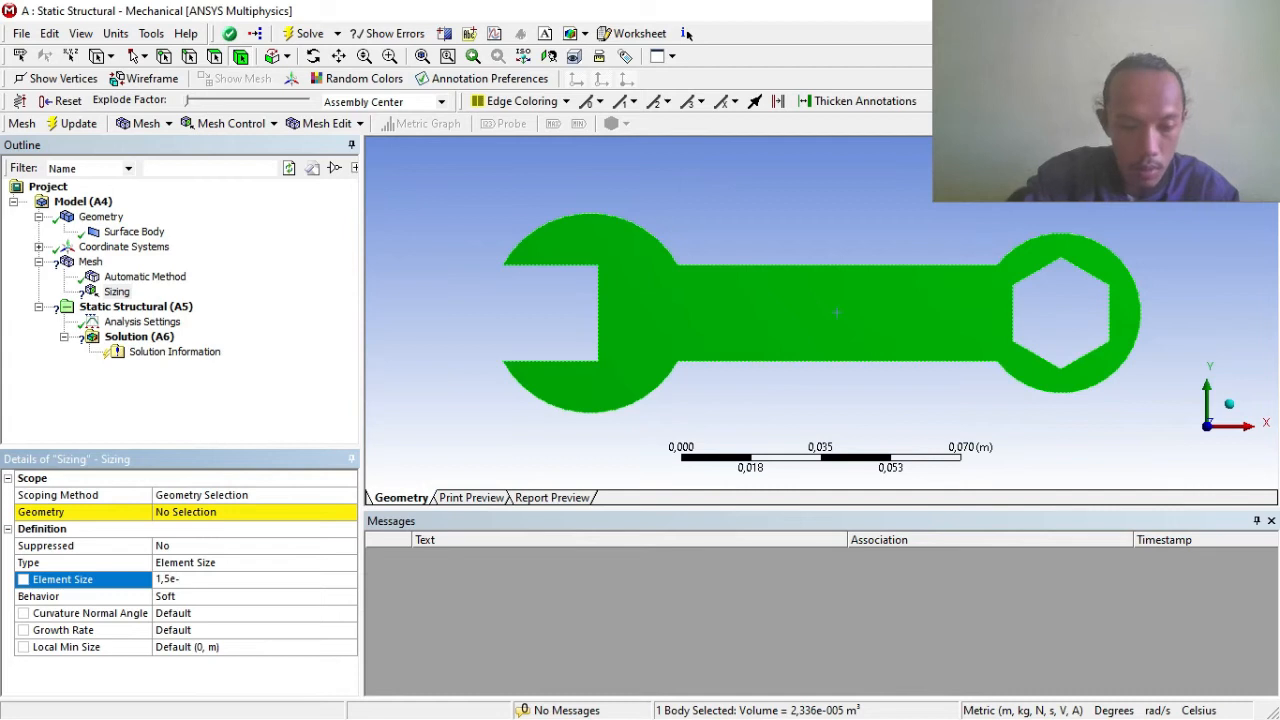
type("-003")
key("Return")
left_click(478, 380)
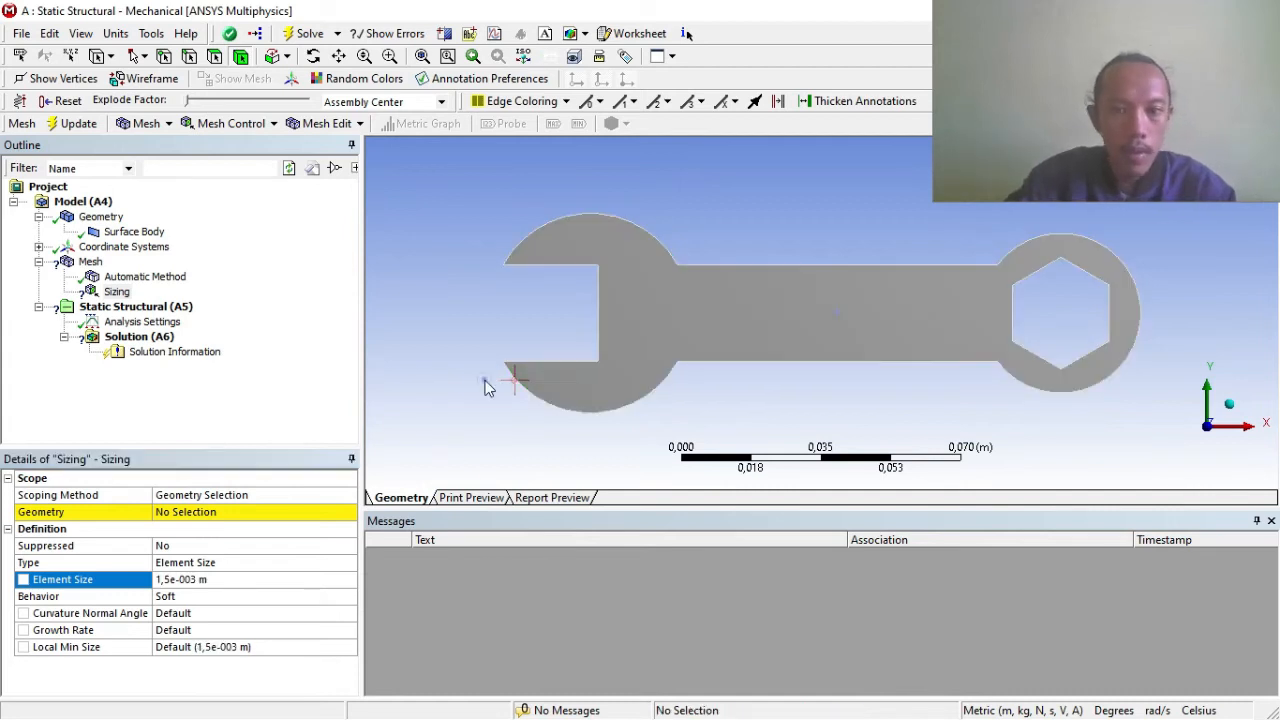
Try to generate the mesh.
right_click(88, 263)
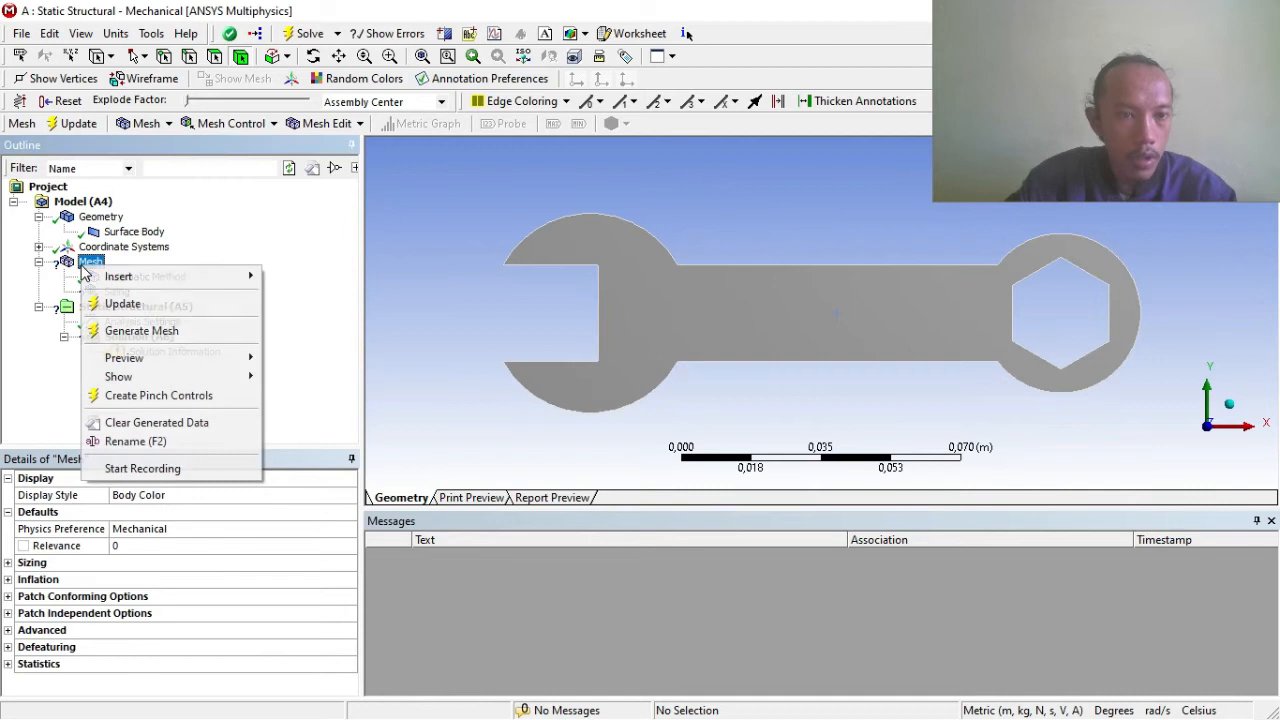
left_click(142, 331)
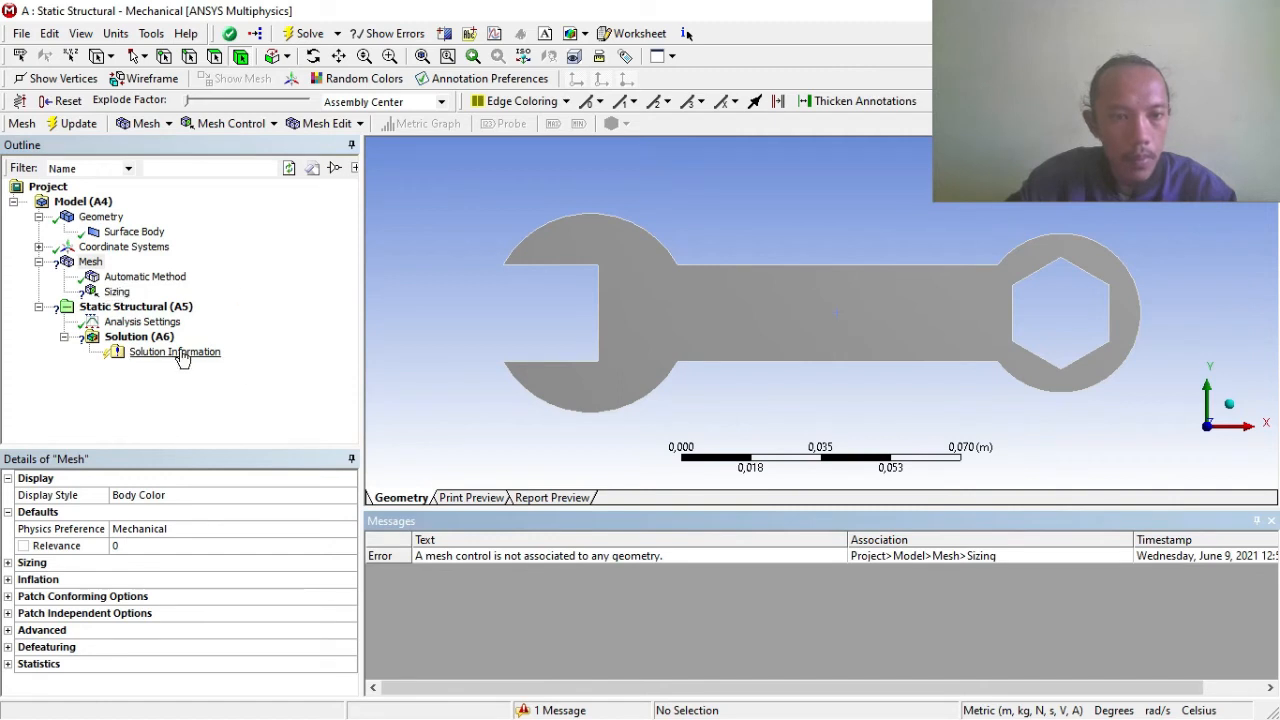
Scope the Sizing control to the wrench body and generate the mesh.
left_click(116, 291)
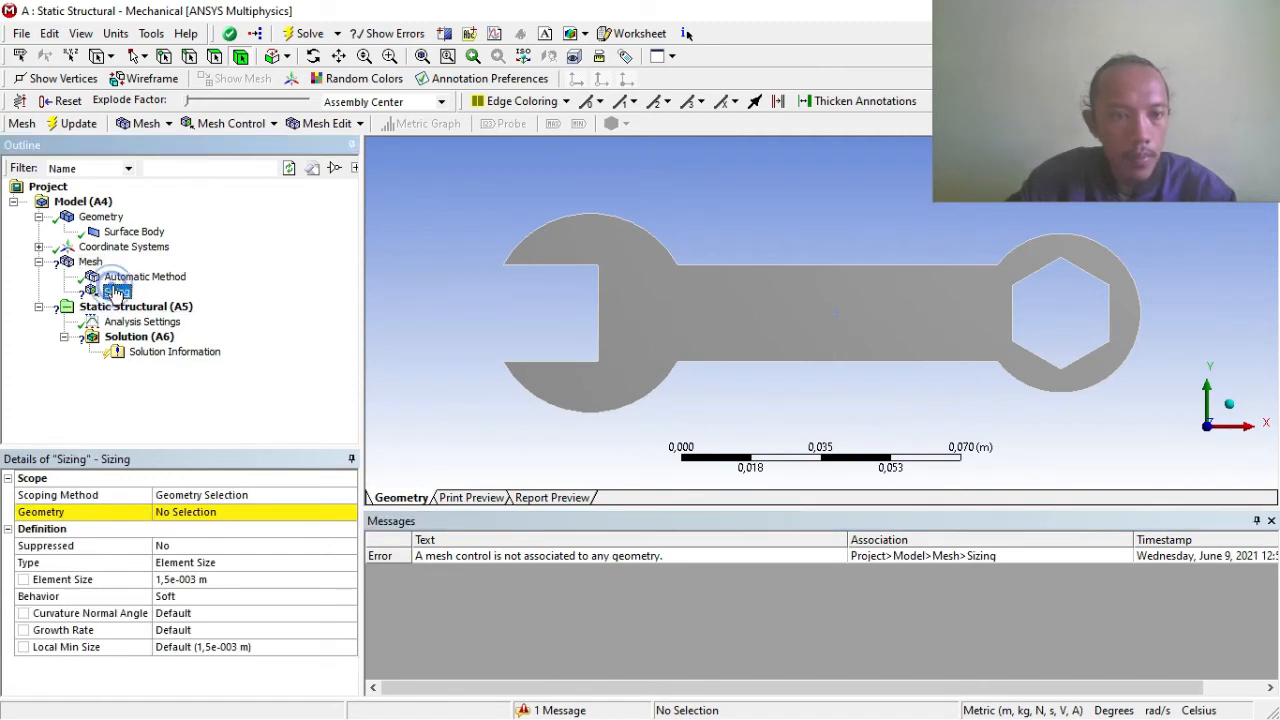
left_click(203, 512)
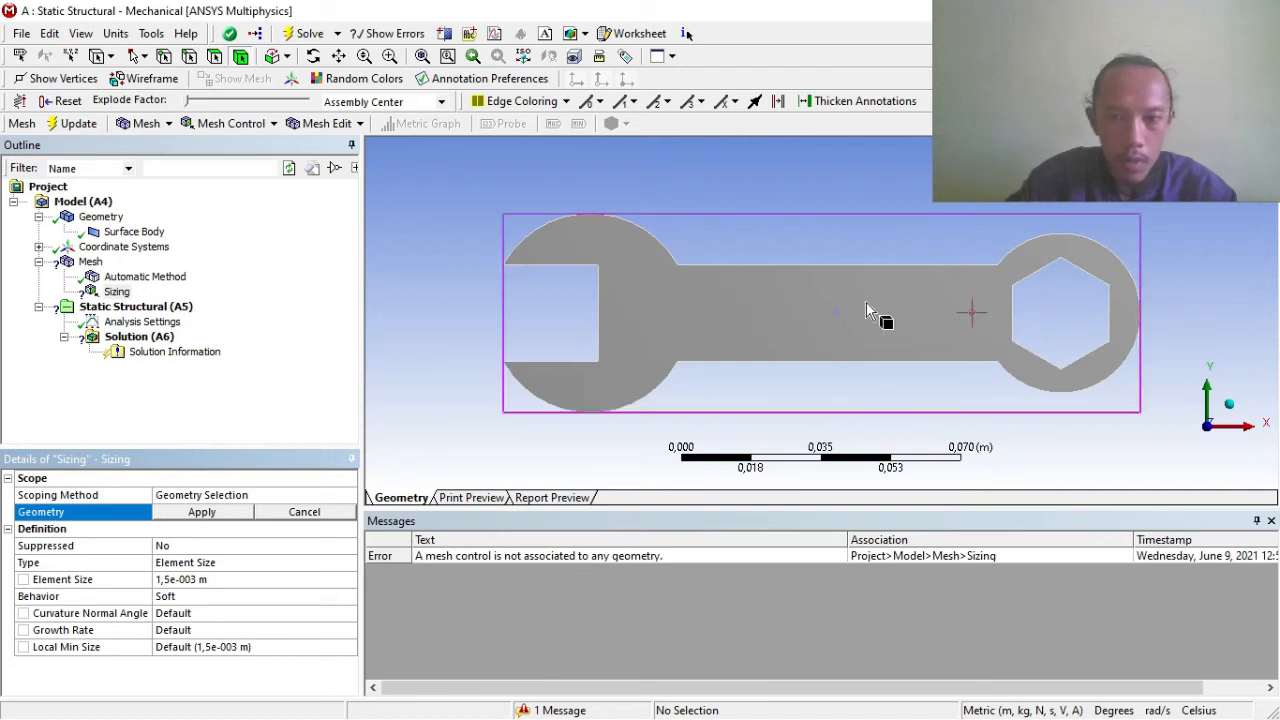
left_click(811, 306)
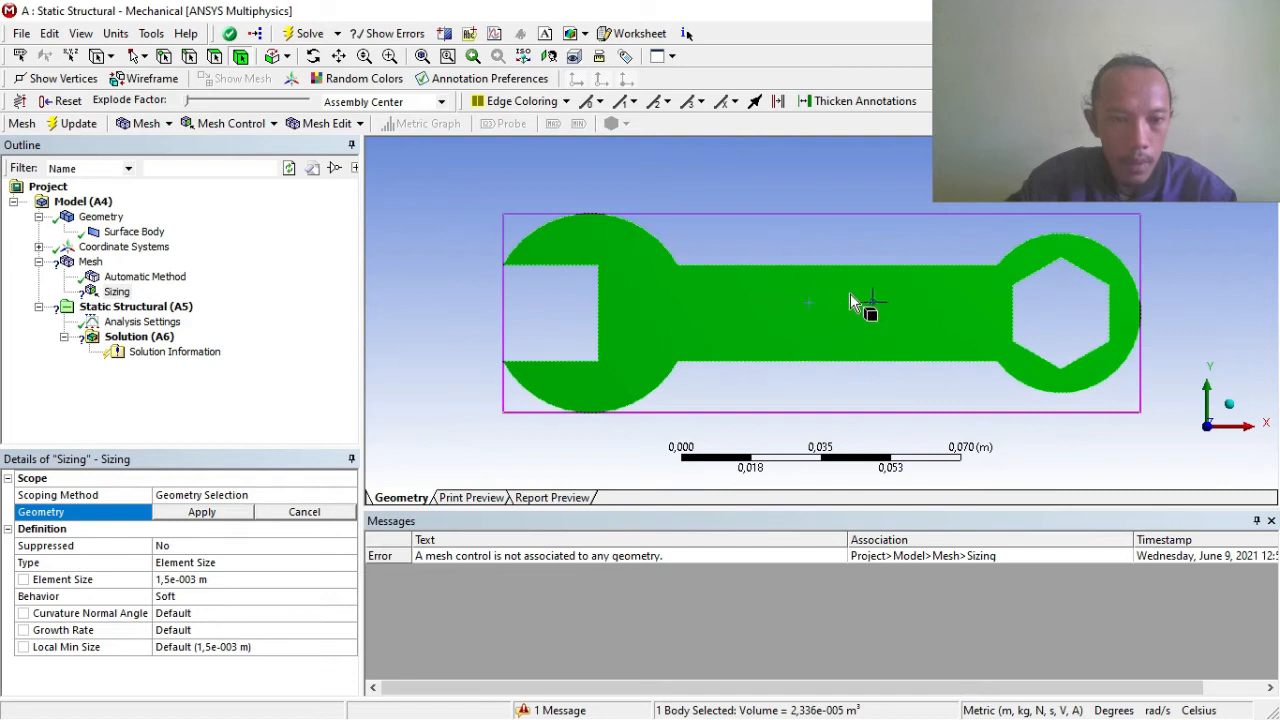
left_click(210, 514)
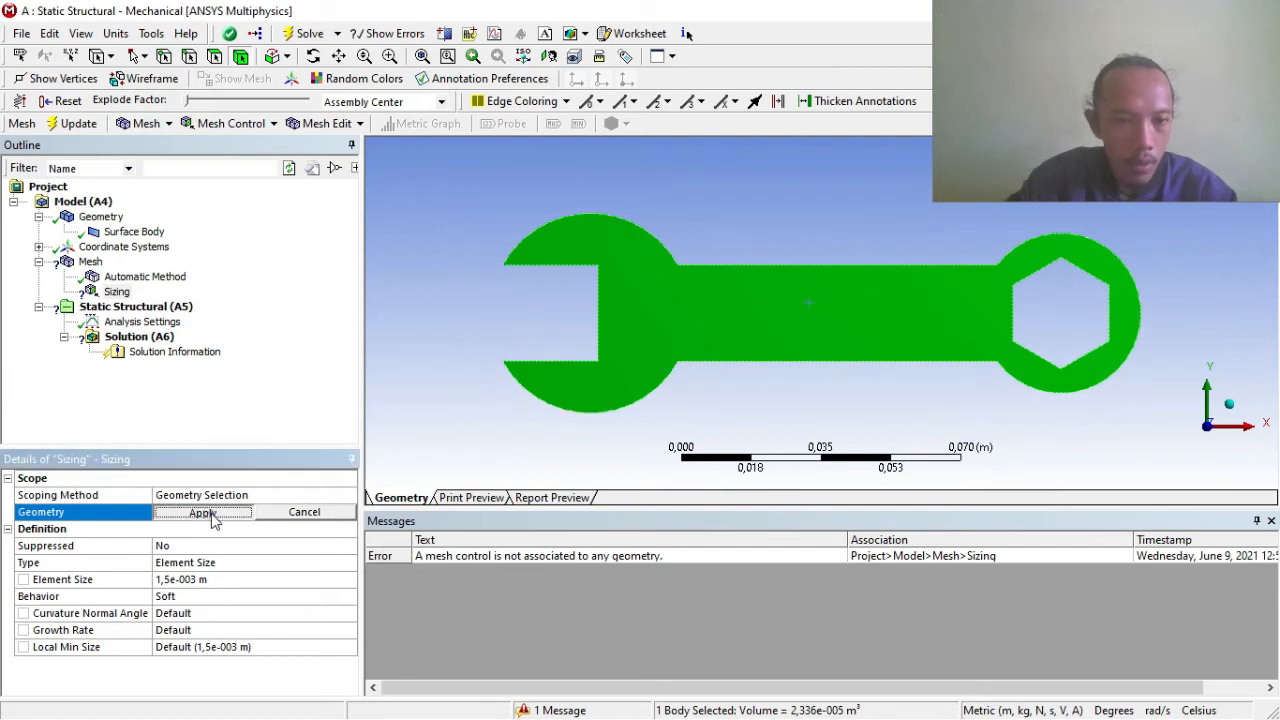
right_click(91, 262)
left_click(158, 325)
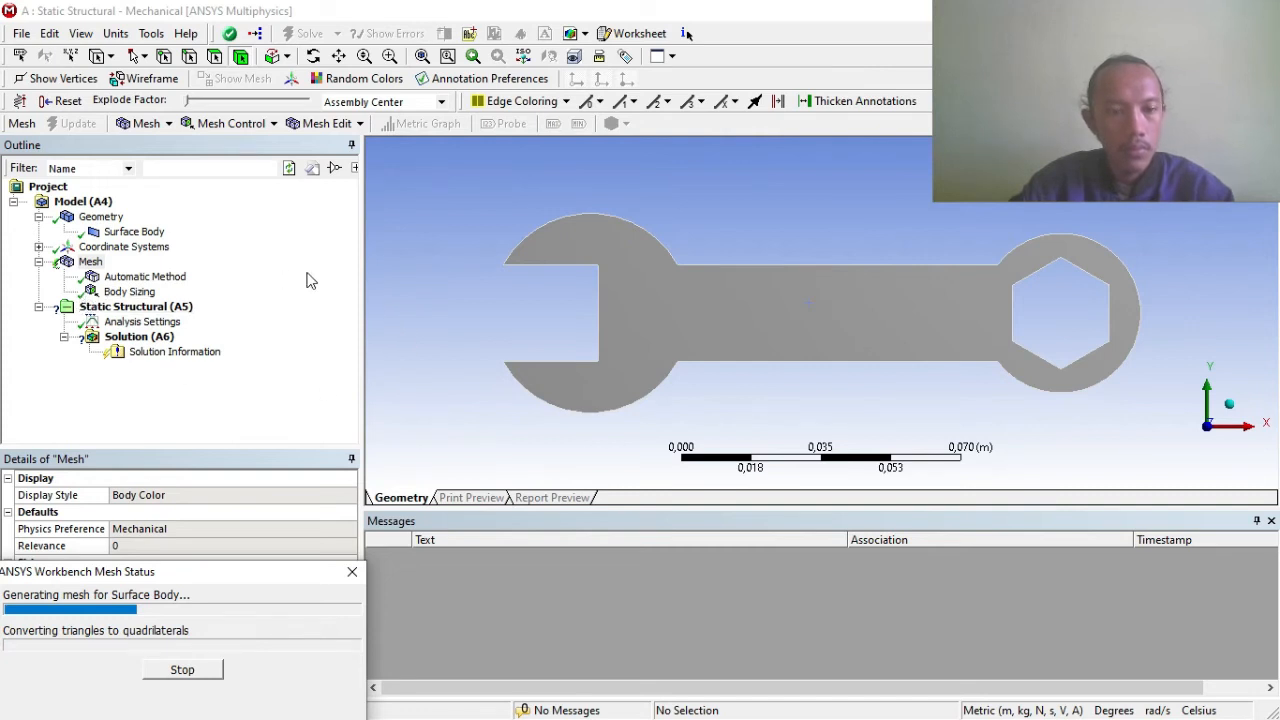
Examine the generated wrench mesh from isometric, side, back and front views.
mouse_move(800, 340)
middle_mouse_down()
mouse_move(814, 343)
mouse_move(737, 323)
mouse_move(857, 323)
mouse_move(490, 363)
mouse_move(909, 294)
mouse_move(829, 434)
mouse_move(580, 449)
mouse_move(1140, 286)
mouse_move(906, 309)
mouse_move(709, 354)
mouse_move(991, 354)
mouse_move(863, 366)
mouse_move(902, 340)
mouse_move(1011, 337)
mouse_move(1004, 320)
mouse_move(936, 326)
middle_mouse_up()
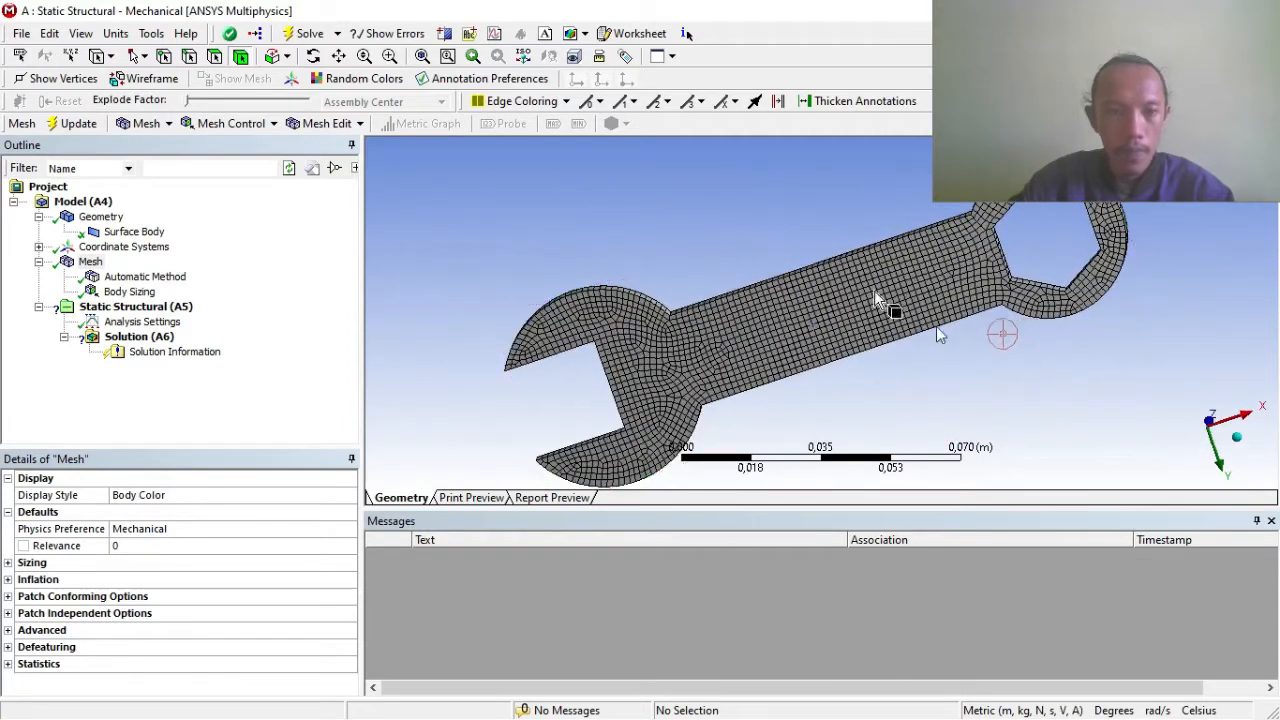
left_click(523, 56)
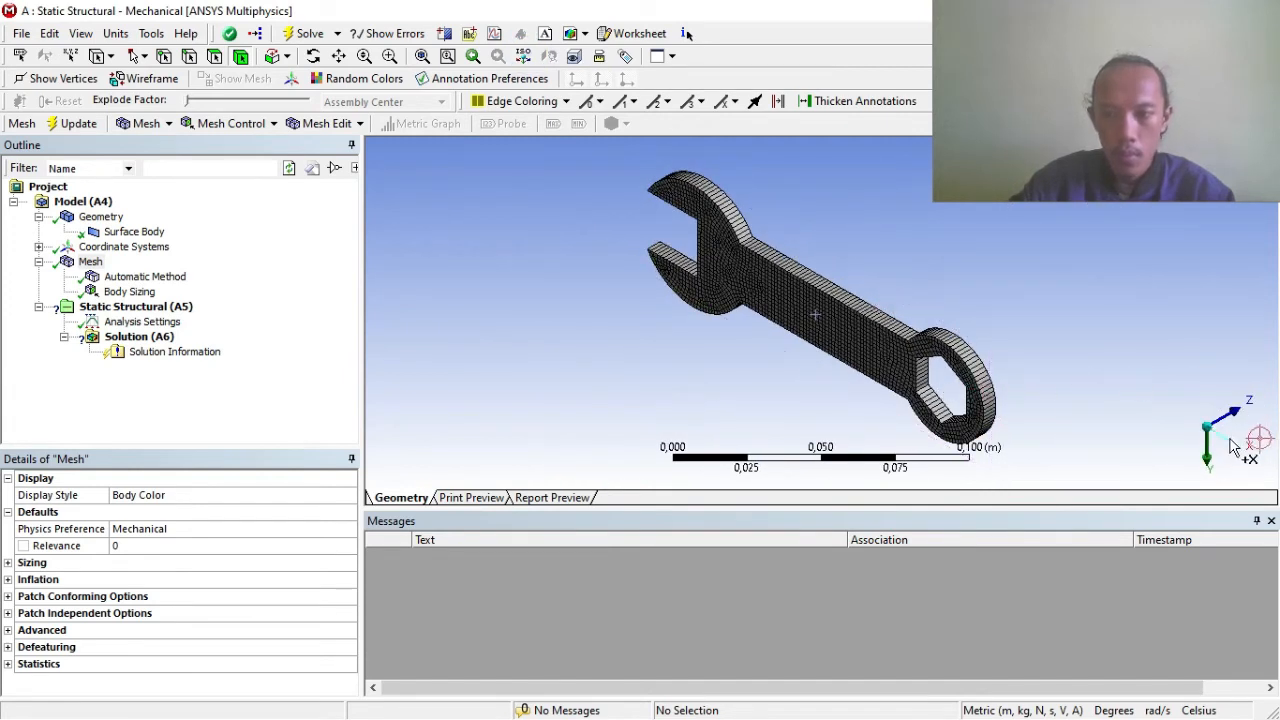
left_click(1233, 445)
left_click(1183, 427)
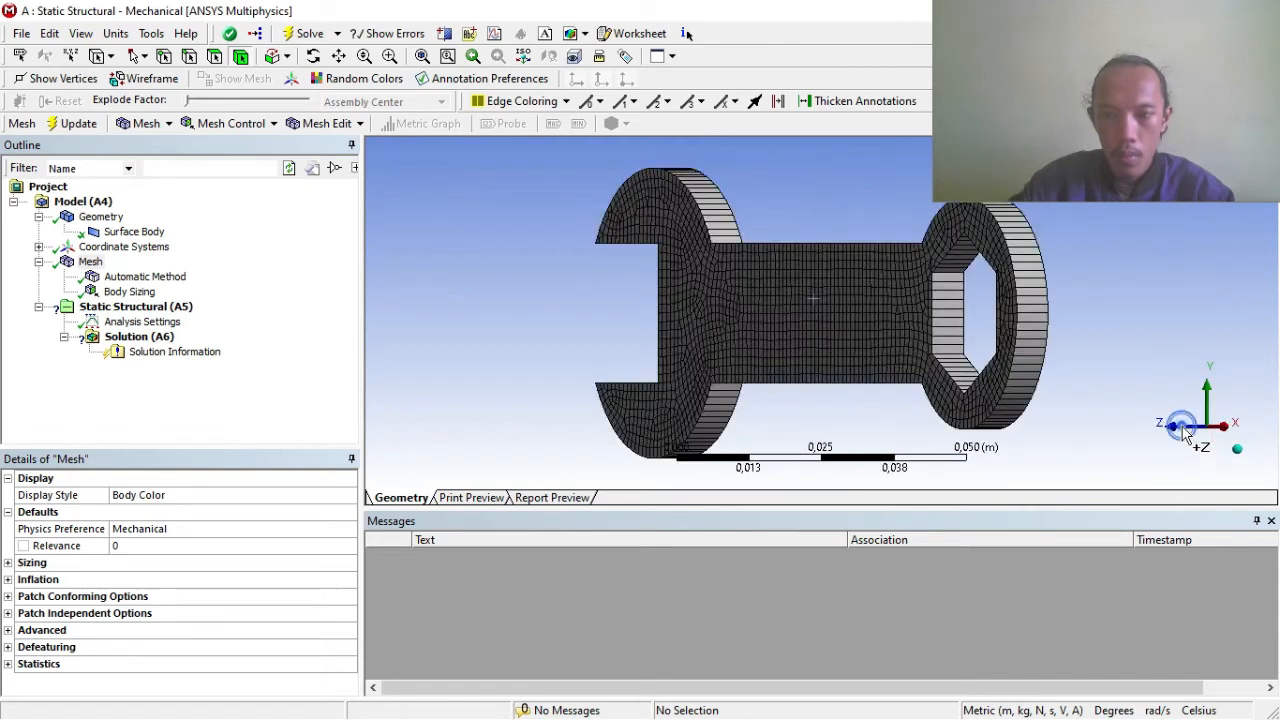
left_click(1240, 427)
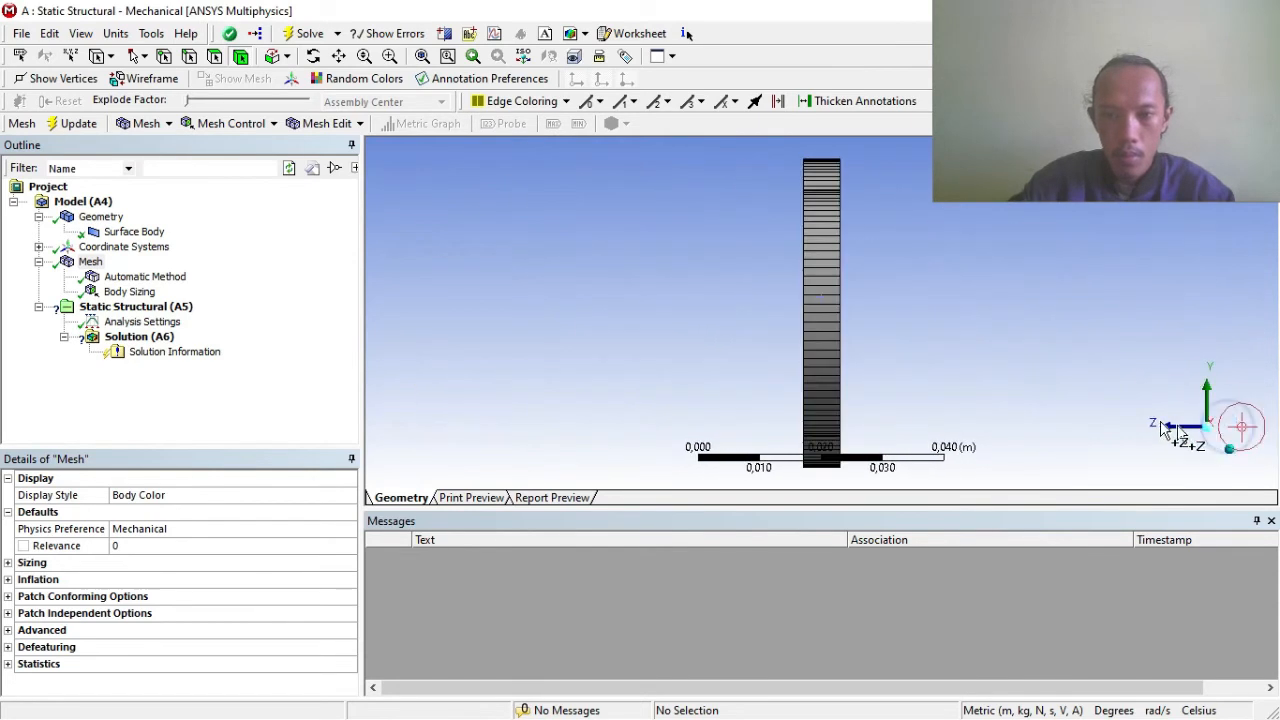
left_click(1240, 429)
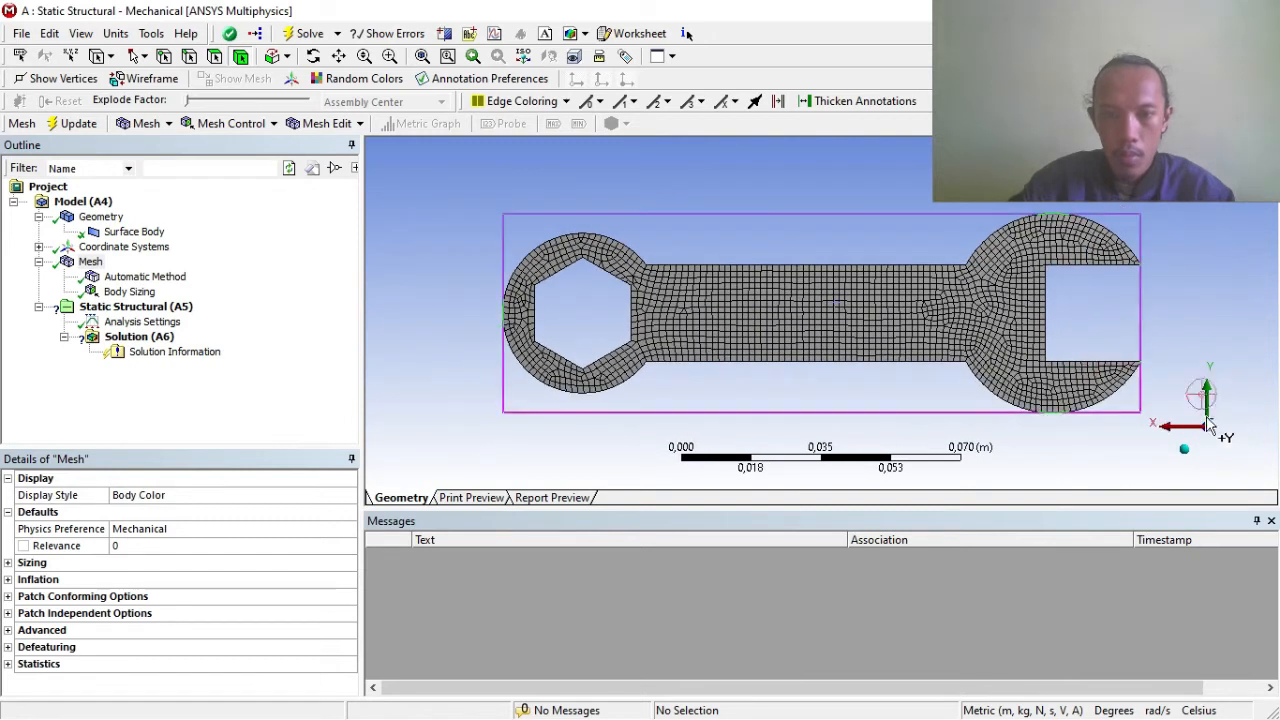
left_click(1179, 428)
left_click(1174, 428)
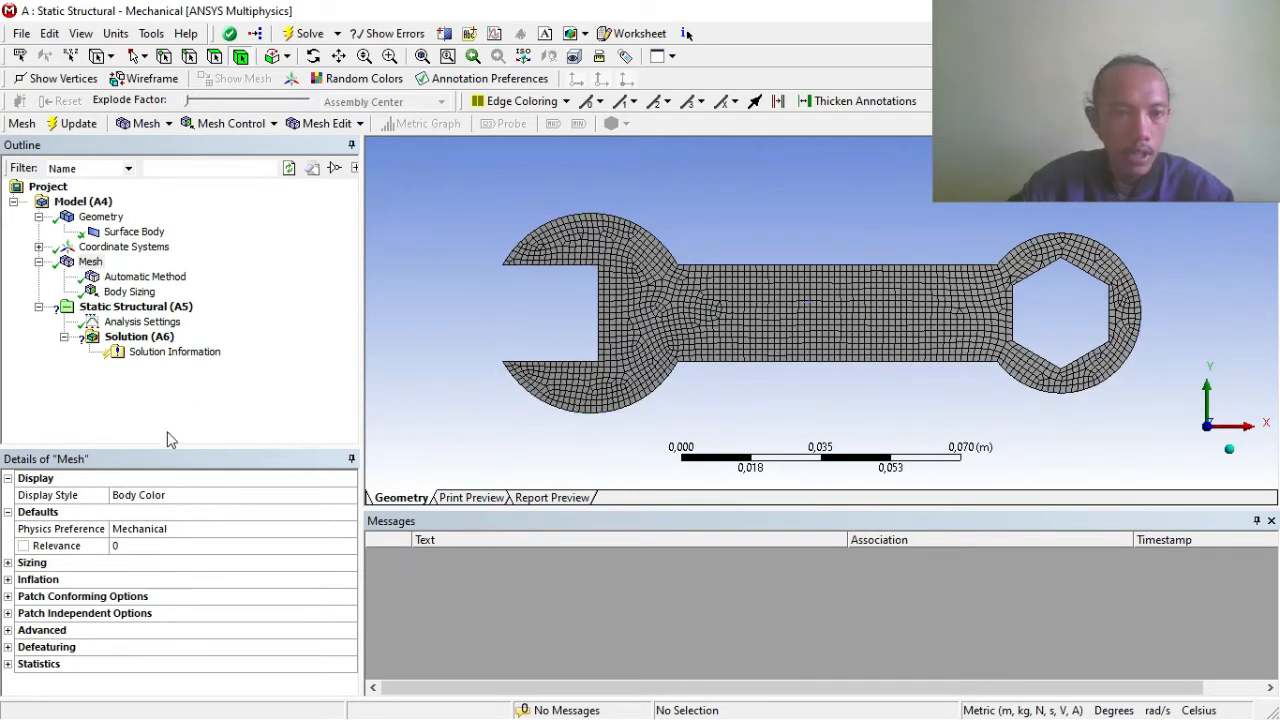
Insert a Fixed Support under Static Structural and scope it to the six edges of the hexagonal hole.
right_click(115, 313)
mouse_move(170, 315)
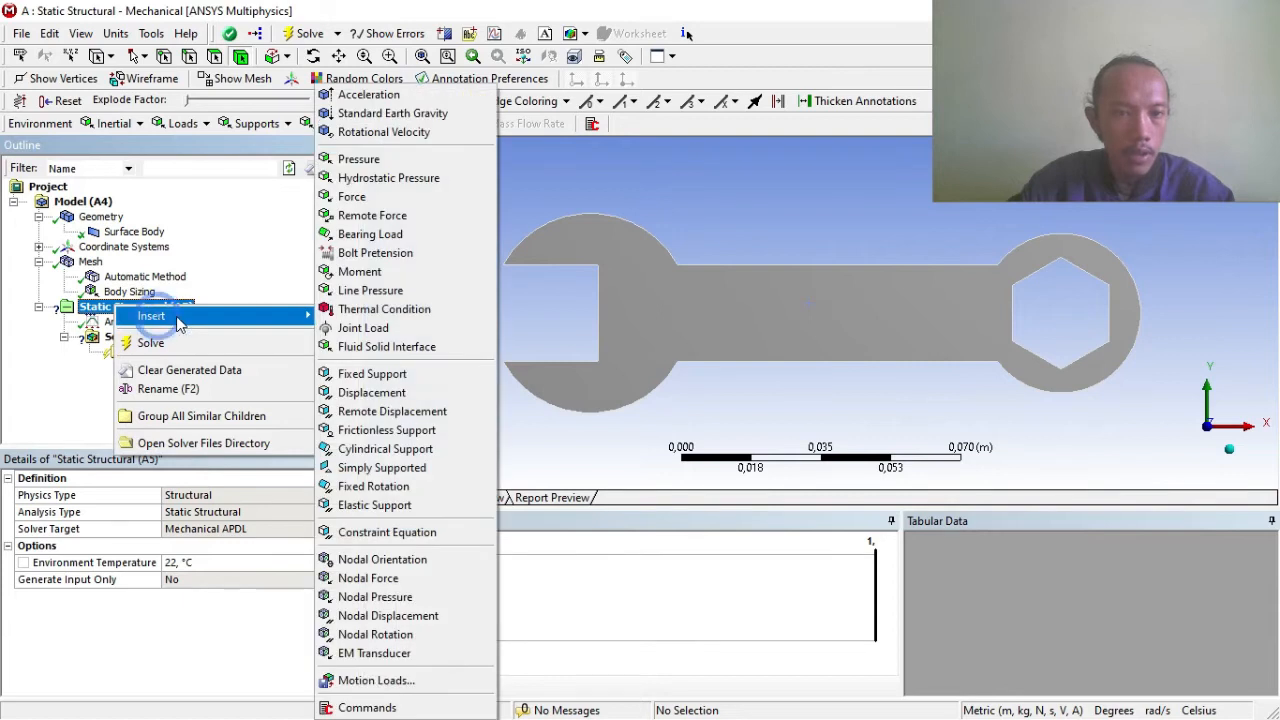
left_click(375, 376)
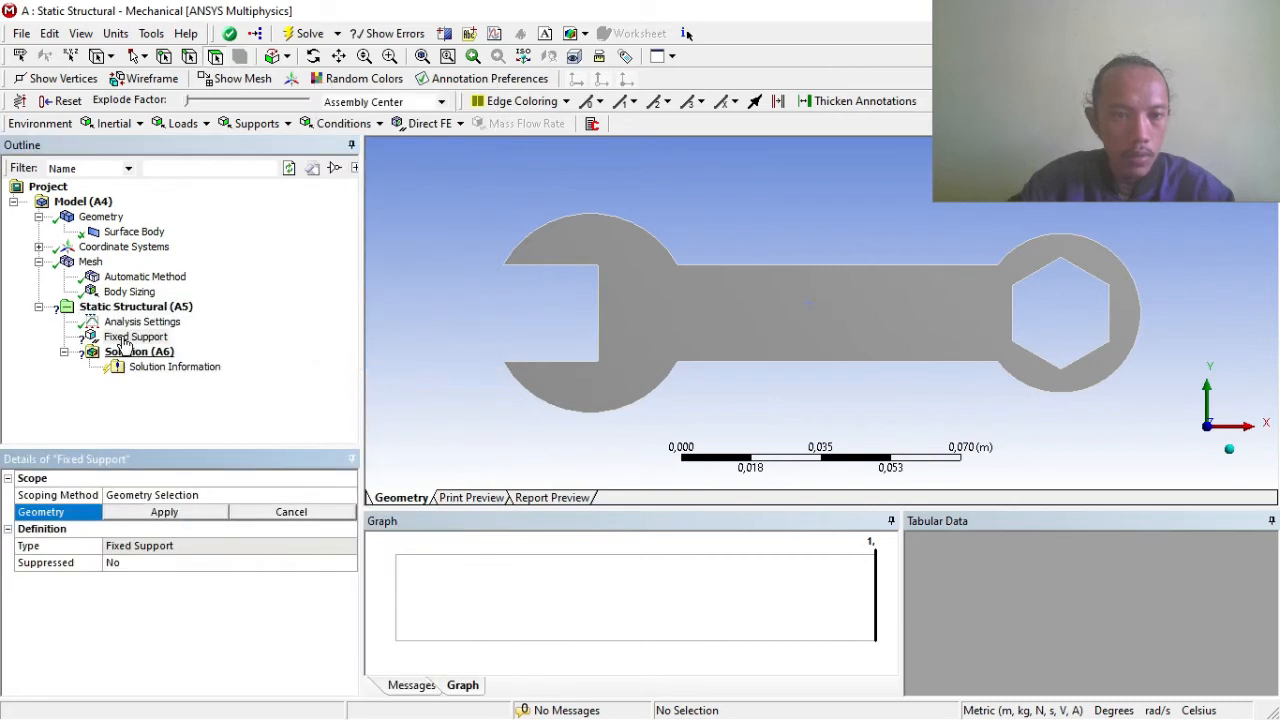
left_click(199, 512)
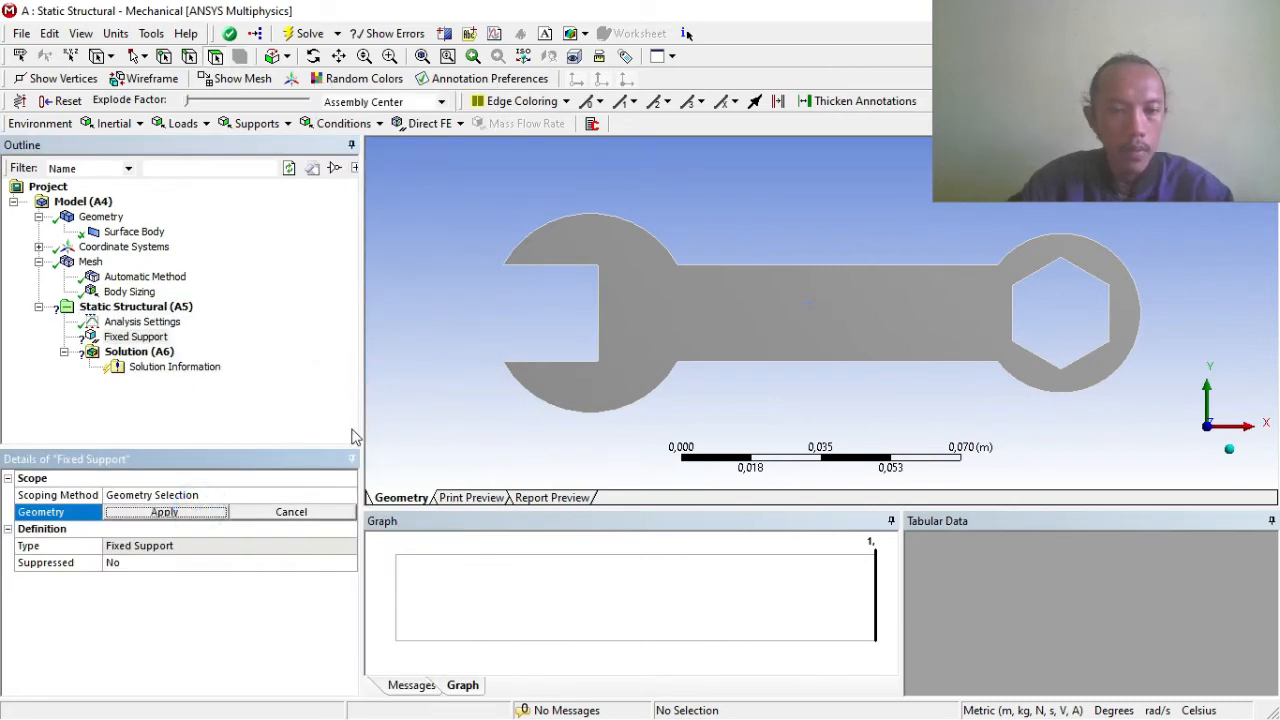
left_click(188, 58)
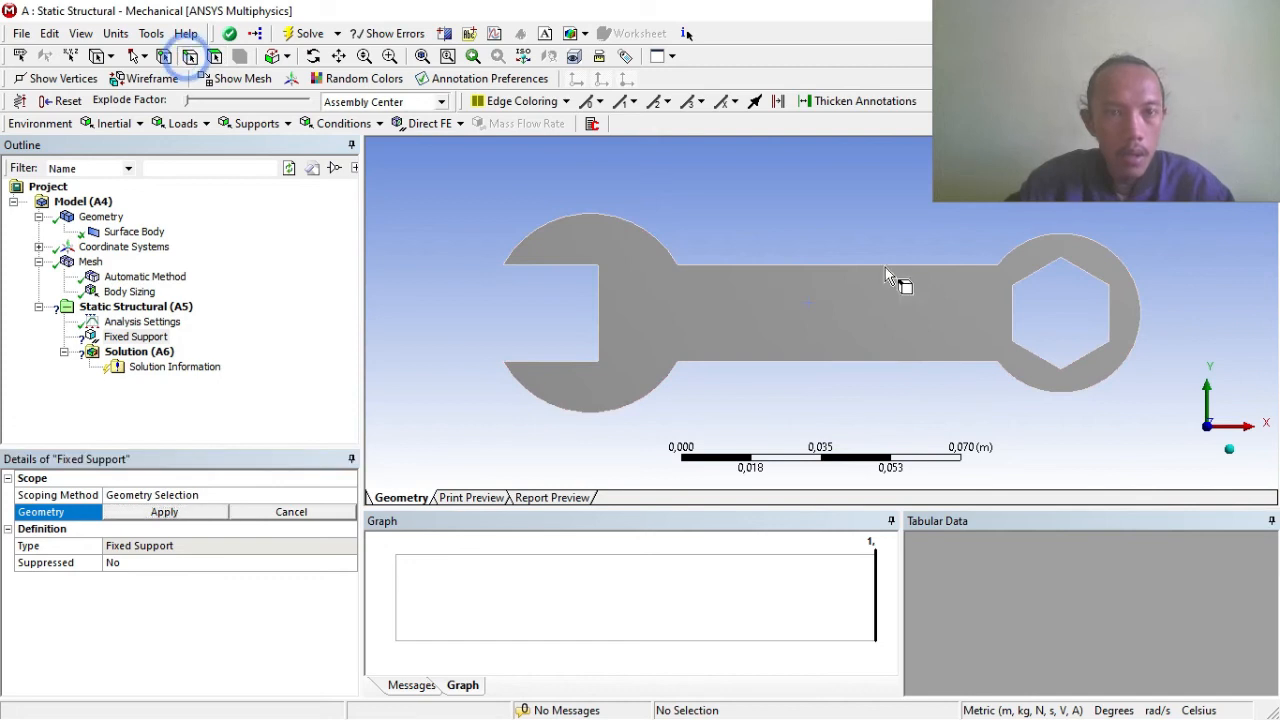
left_click(1029, 280)
left_click(1015, 310, "ctrl")
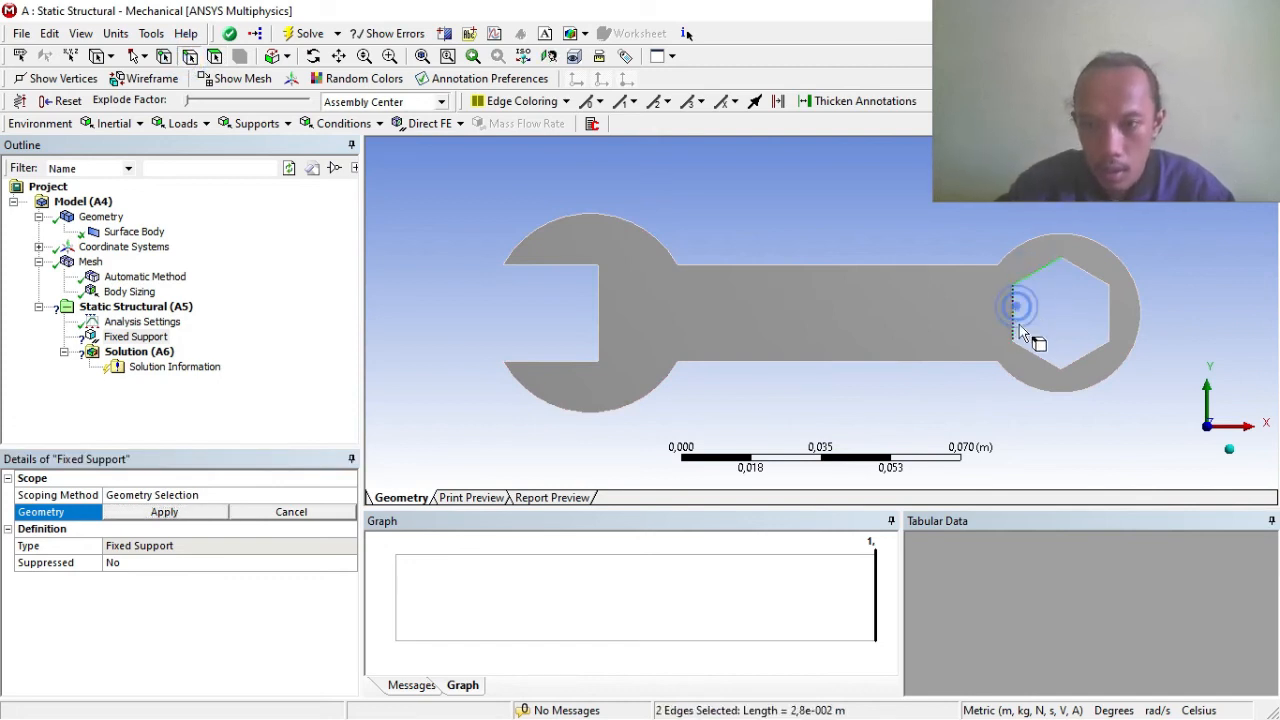
left_click(1089, 352, "ctrl")
left_click(1108, 318, "ctrl")
left_click(1098, 280, "ctrl")
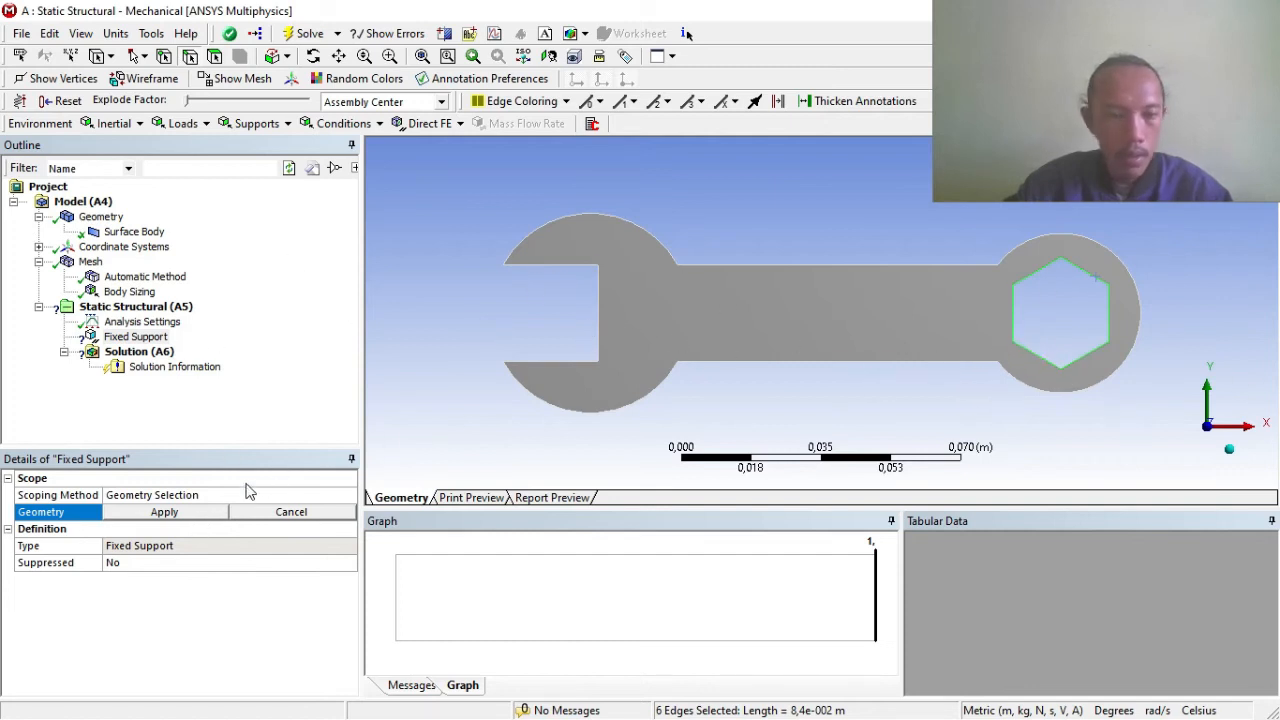
left_click(200, 514)
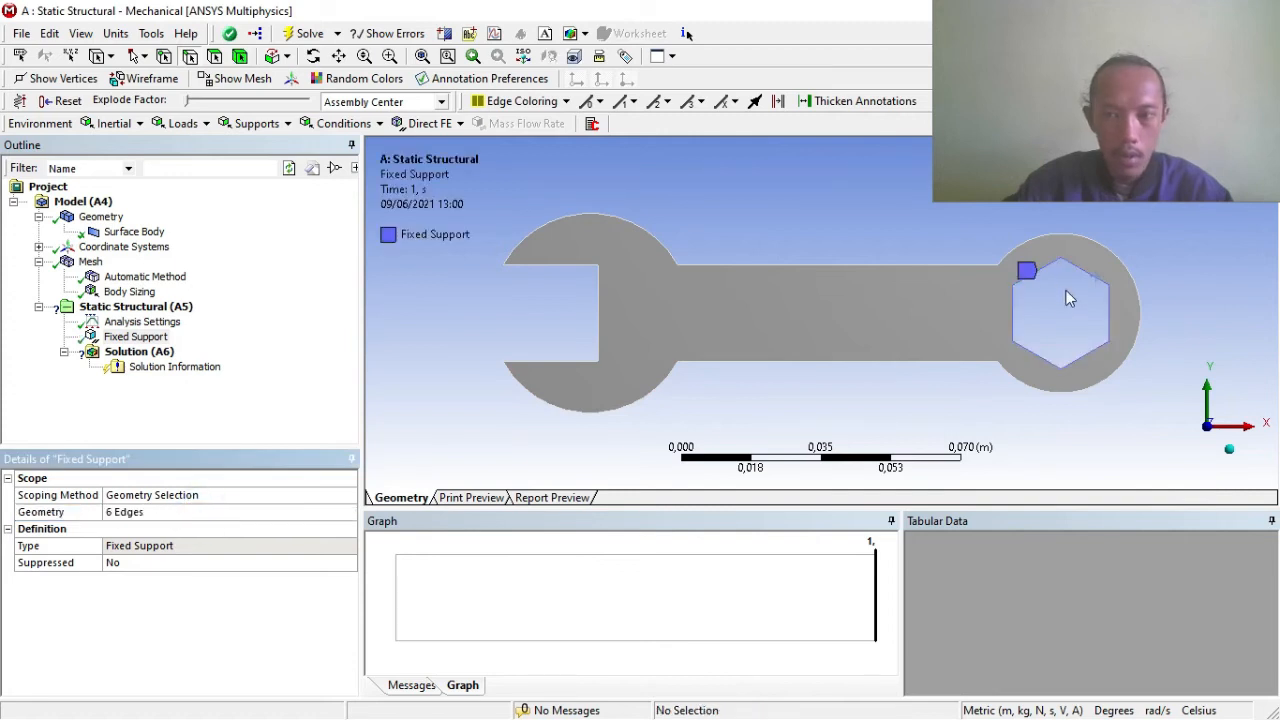
Insert a Pressure load under Static Structural and scope it to the wrench face.
left_click(140, 307)
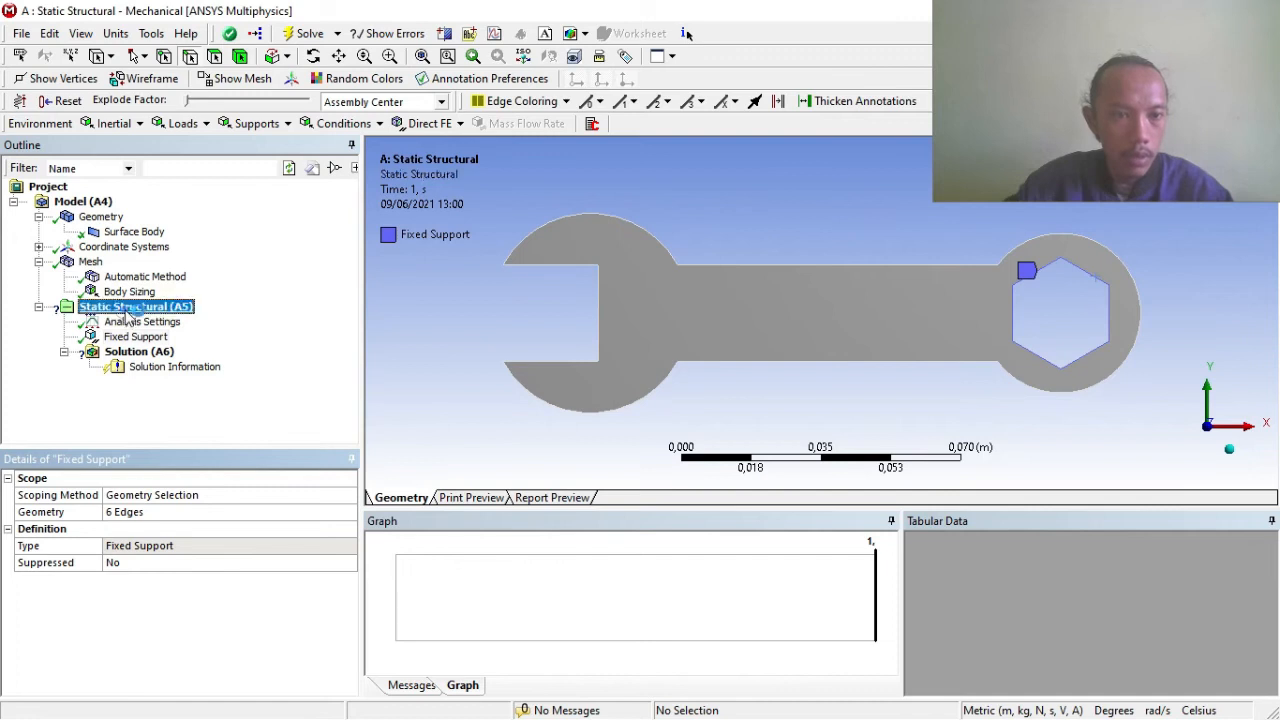
right_click(157, 313)
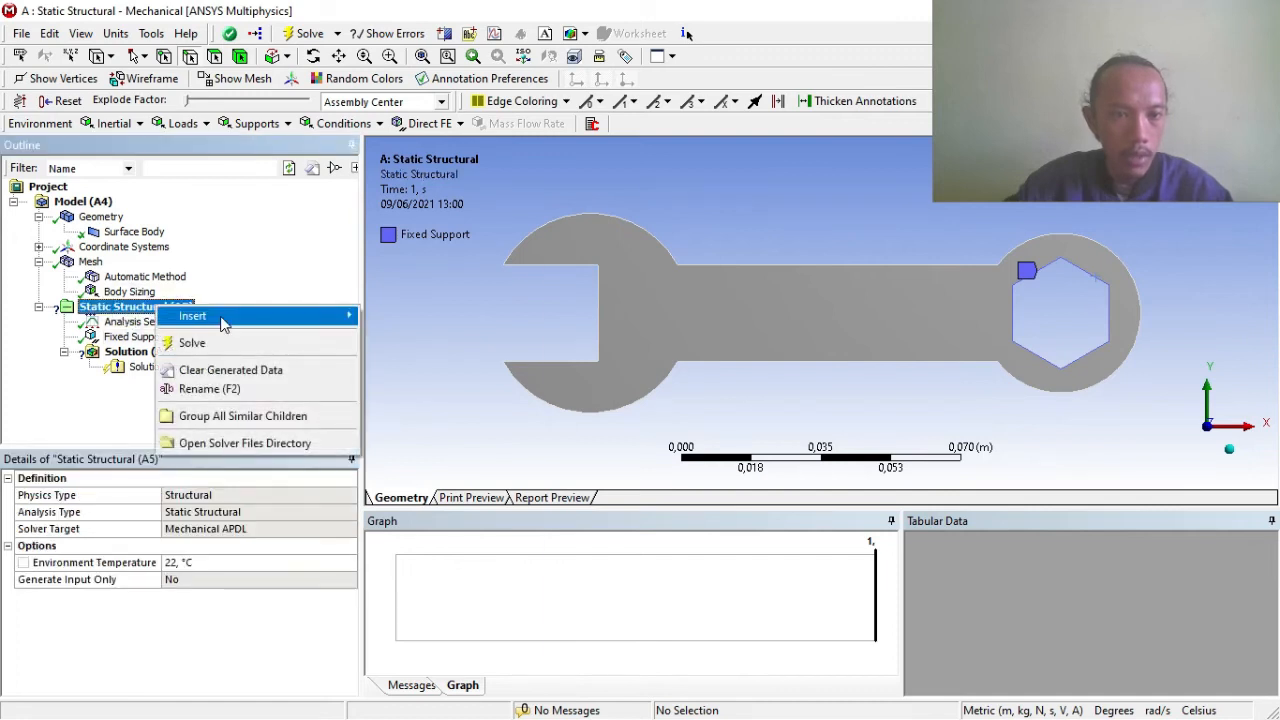
mouse_move(220, 315)
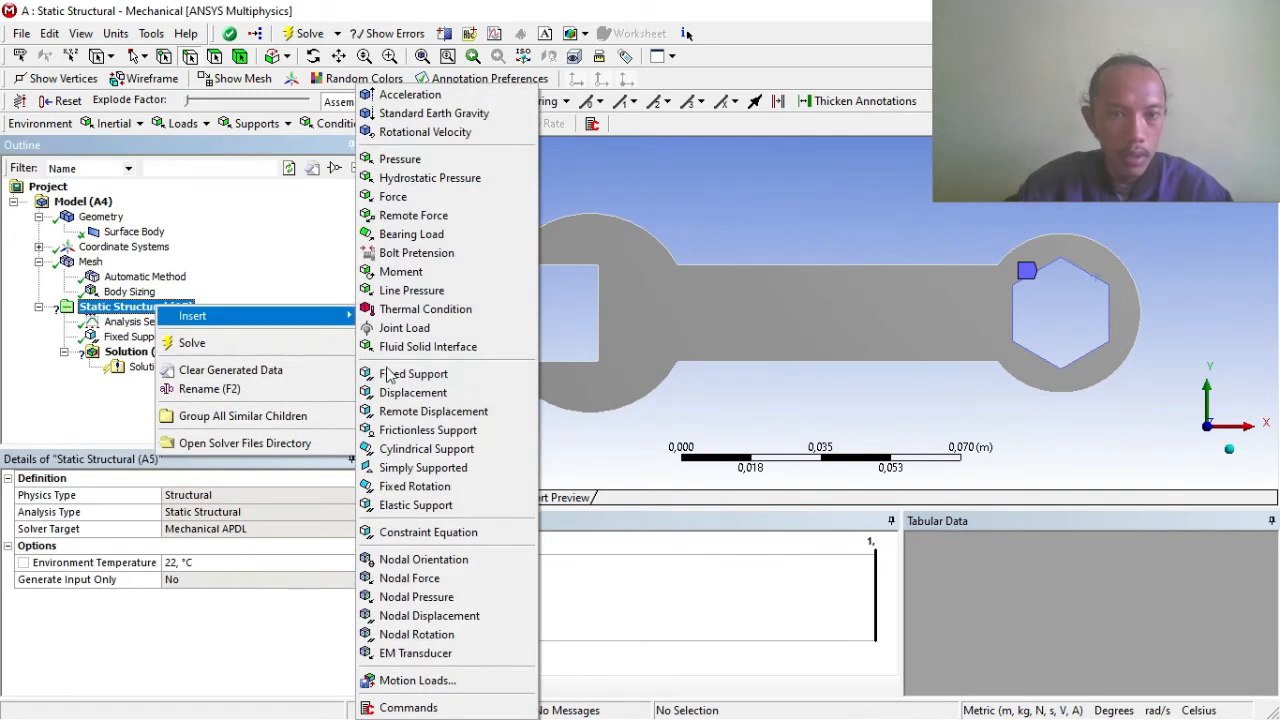
left_click(400, 160)
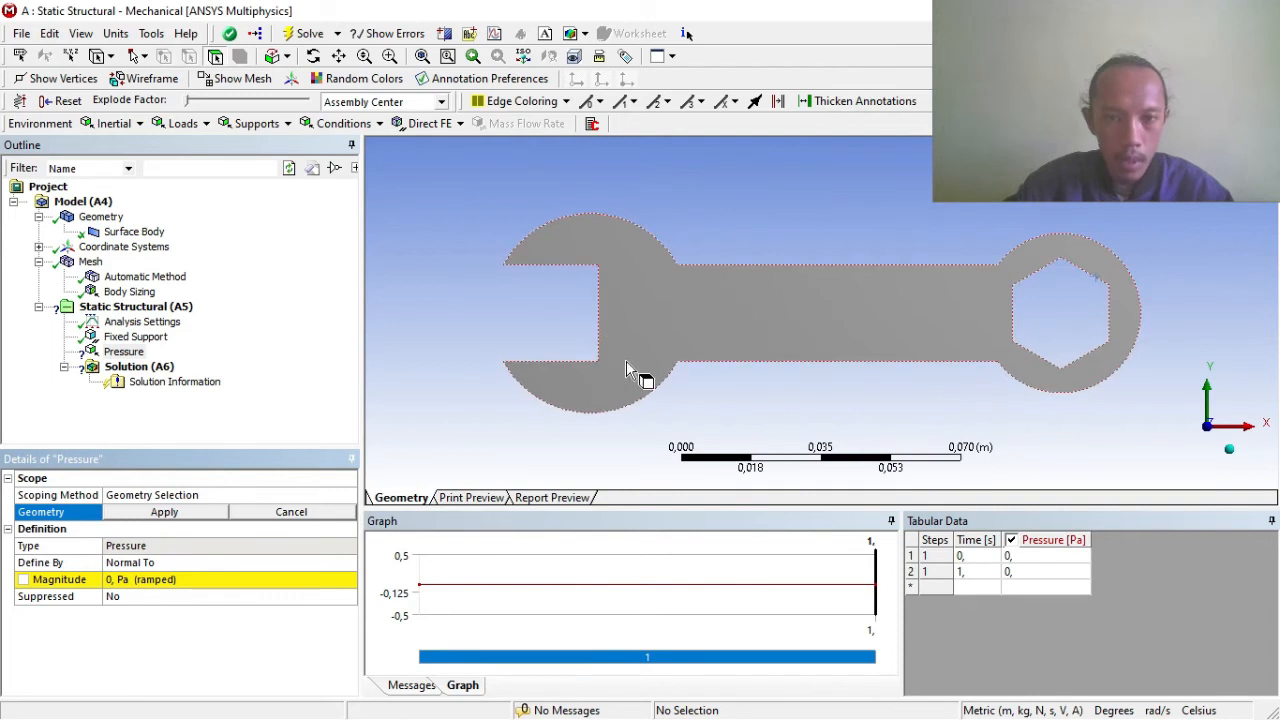
left_click(590, 214)
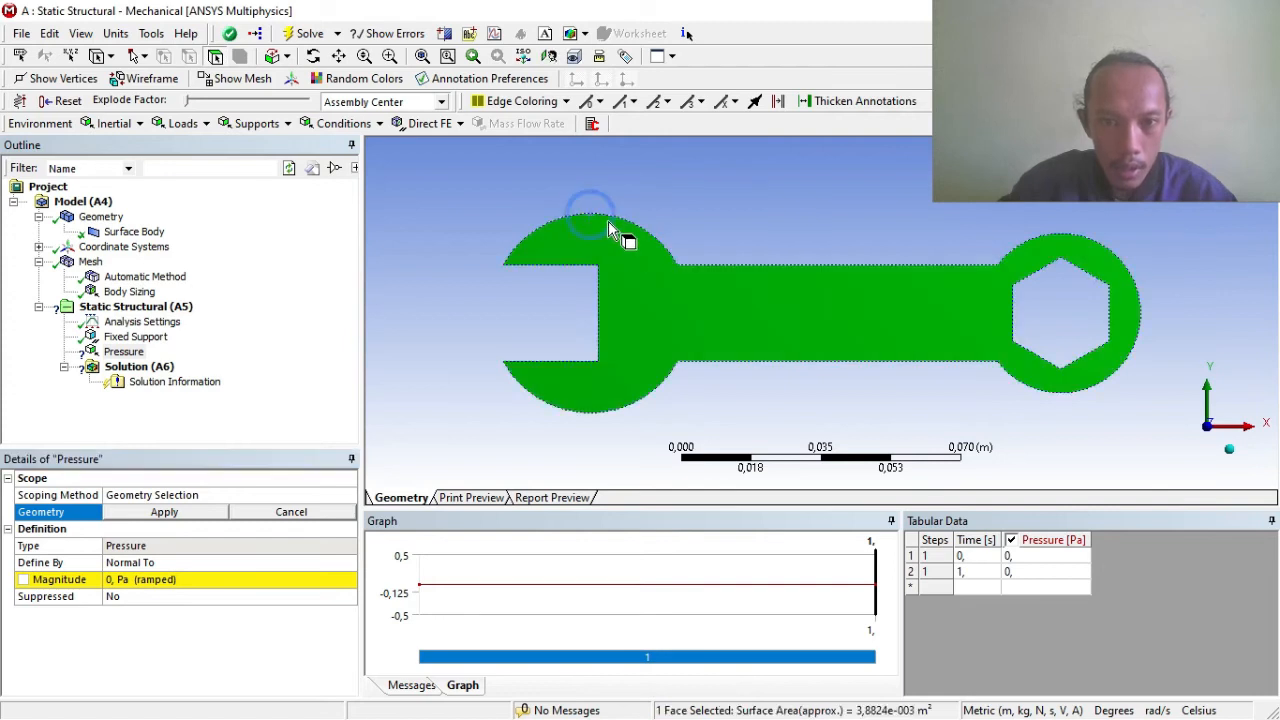
left_click(182, 513)
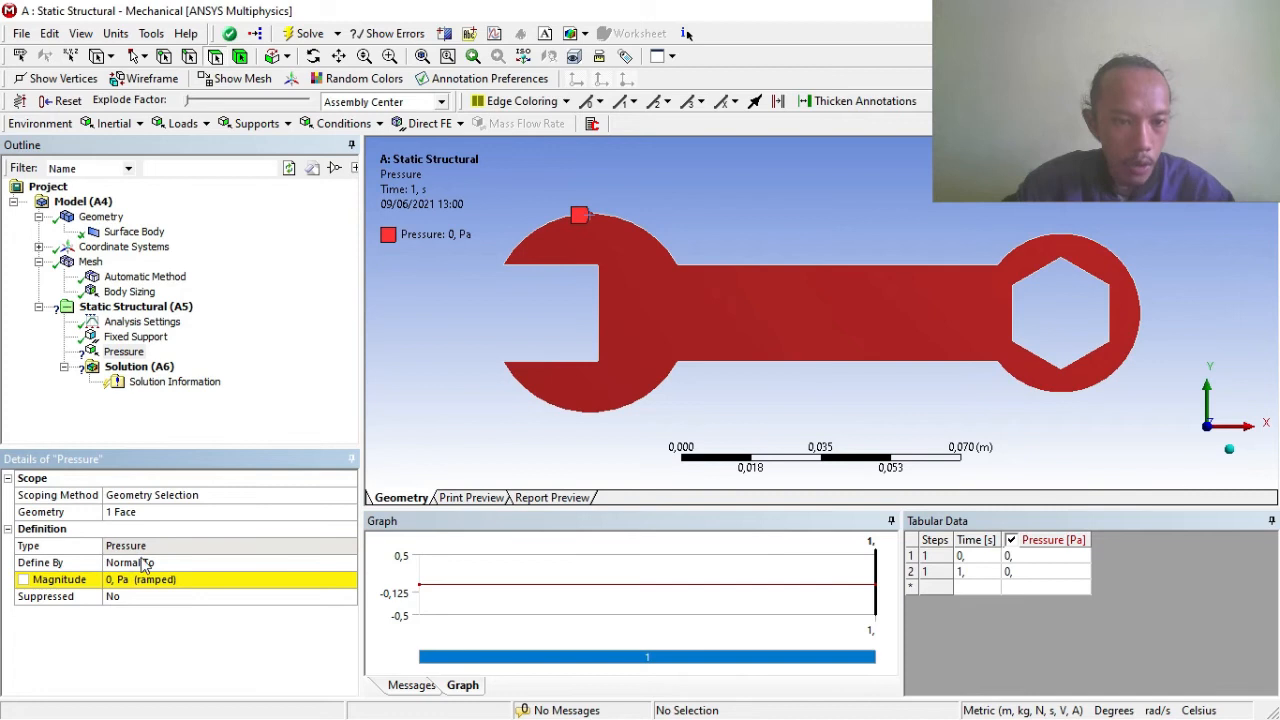
Define the Pressure by Vector, directed downward (negative Y) along the vertical inner edge of the open jaw.
left_click(144, 566)
left_click(350, 564)
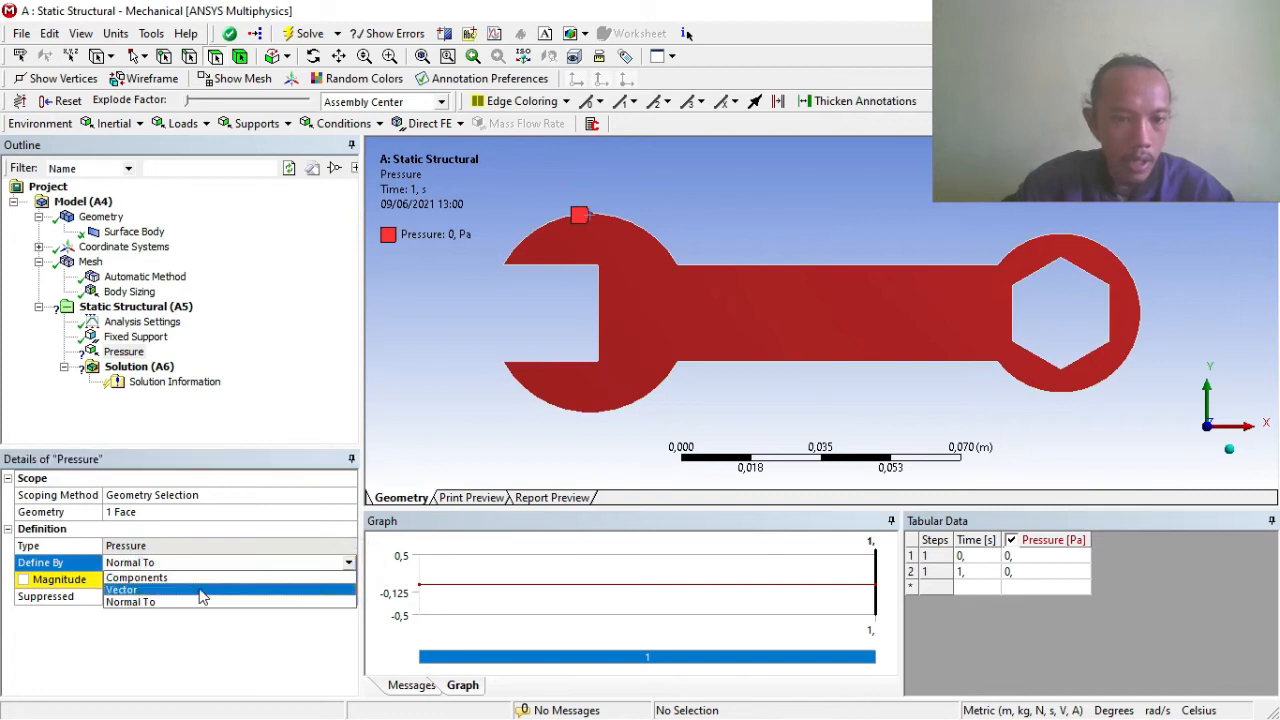
left_click(185, 580)
left_click(125, 598)
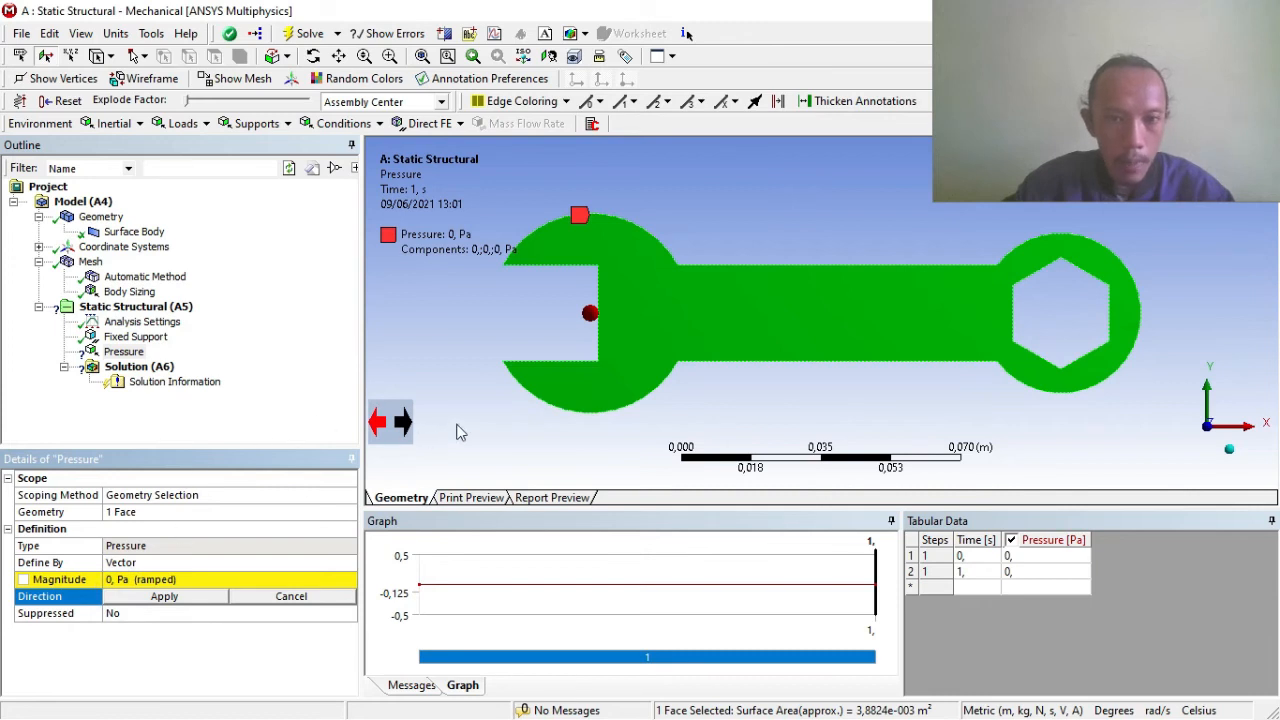
left_click(599, 278)
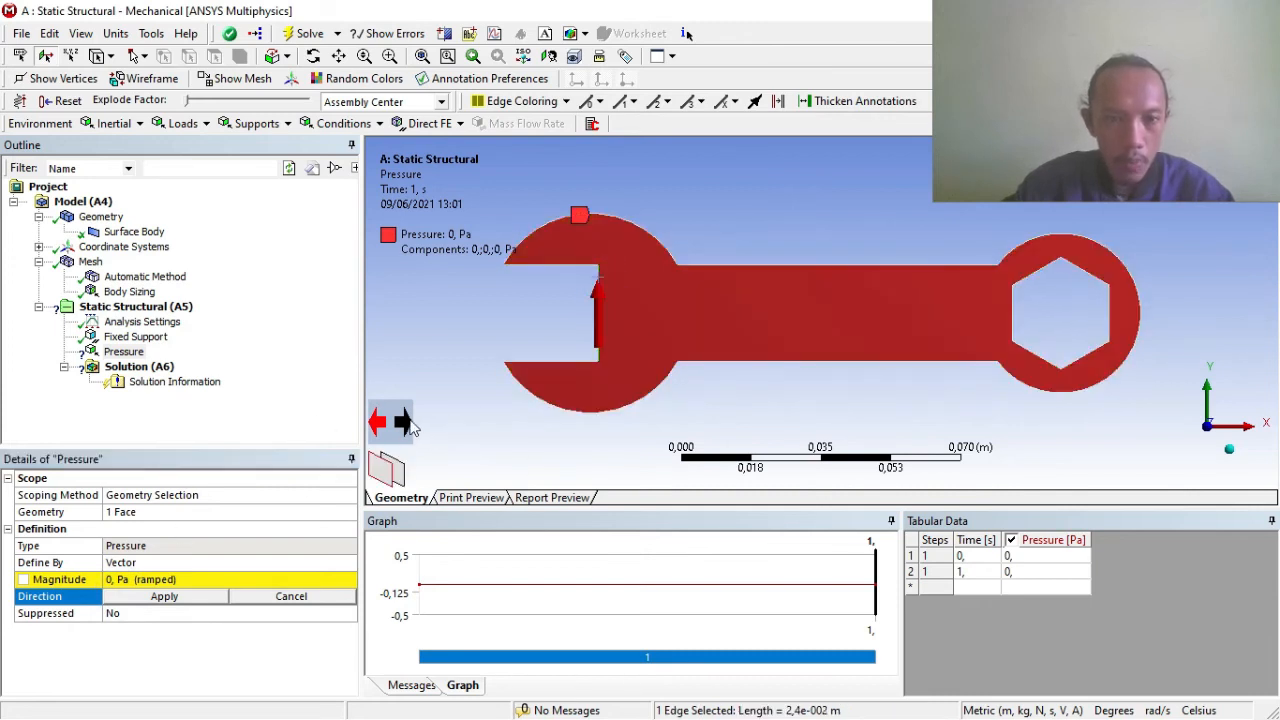
left_click(403, 421)
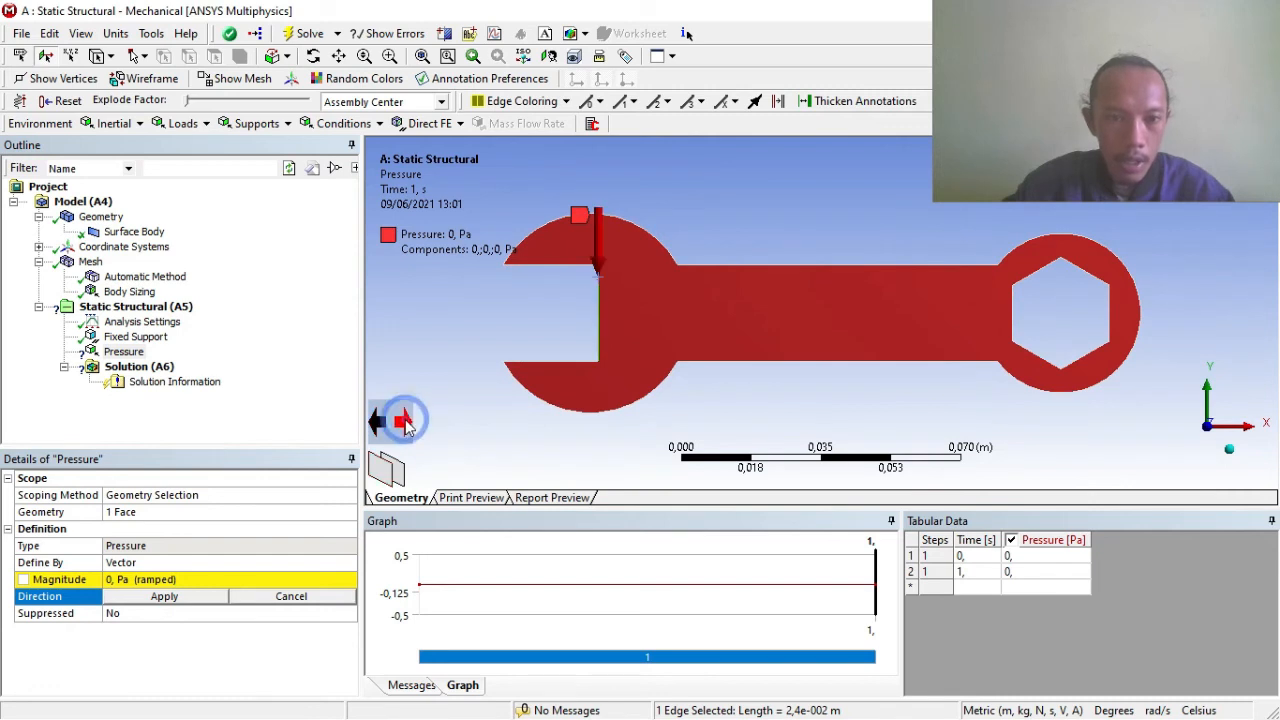
left_click(200, 598)
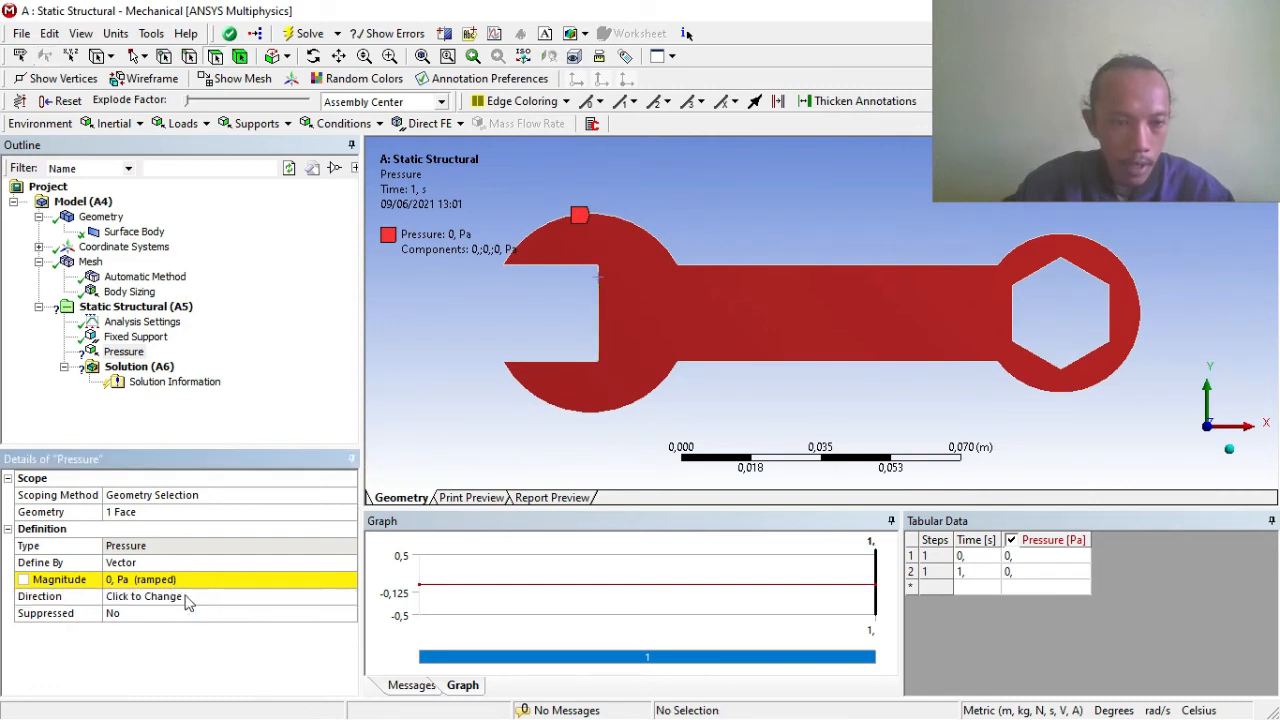
Set the Pressure magnitude to 4e+006 Pa.
left_click(115, 582)
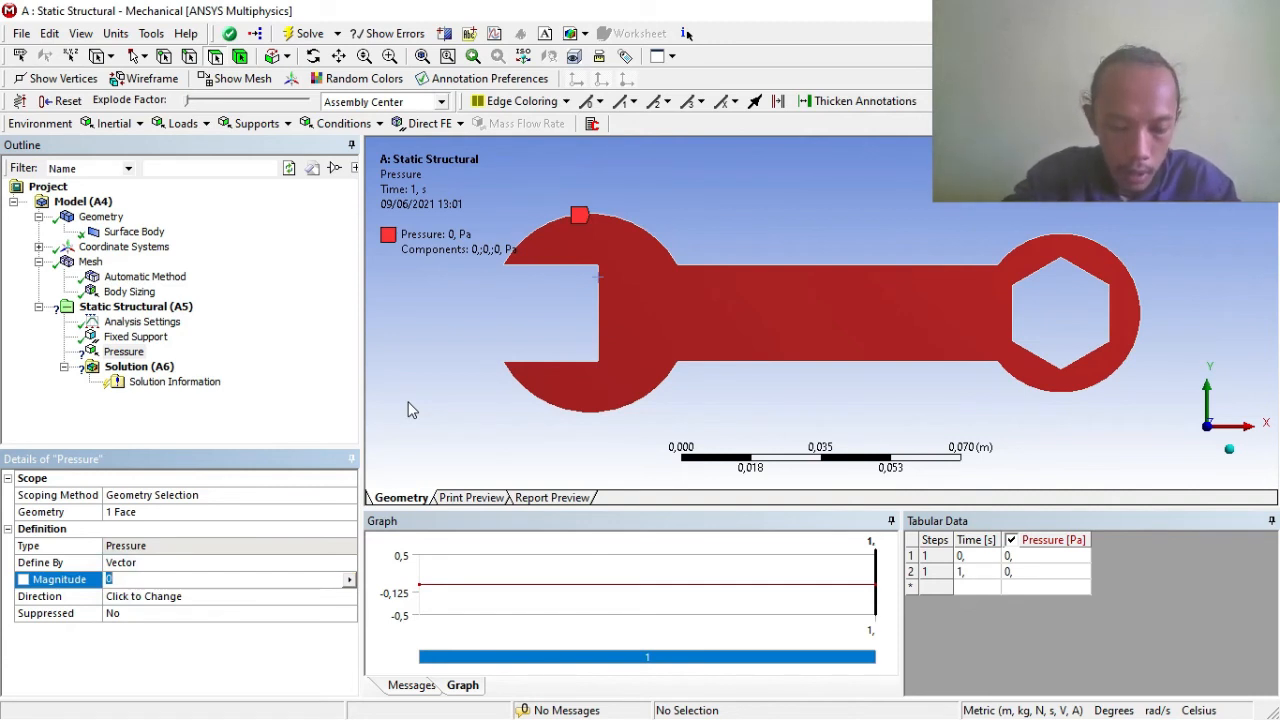
type("4,")
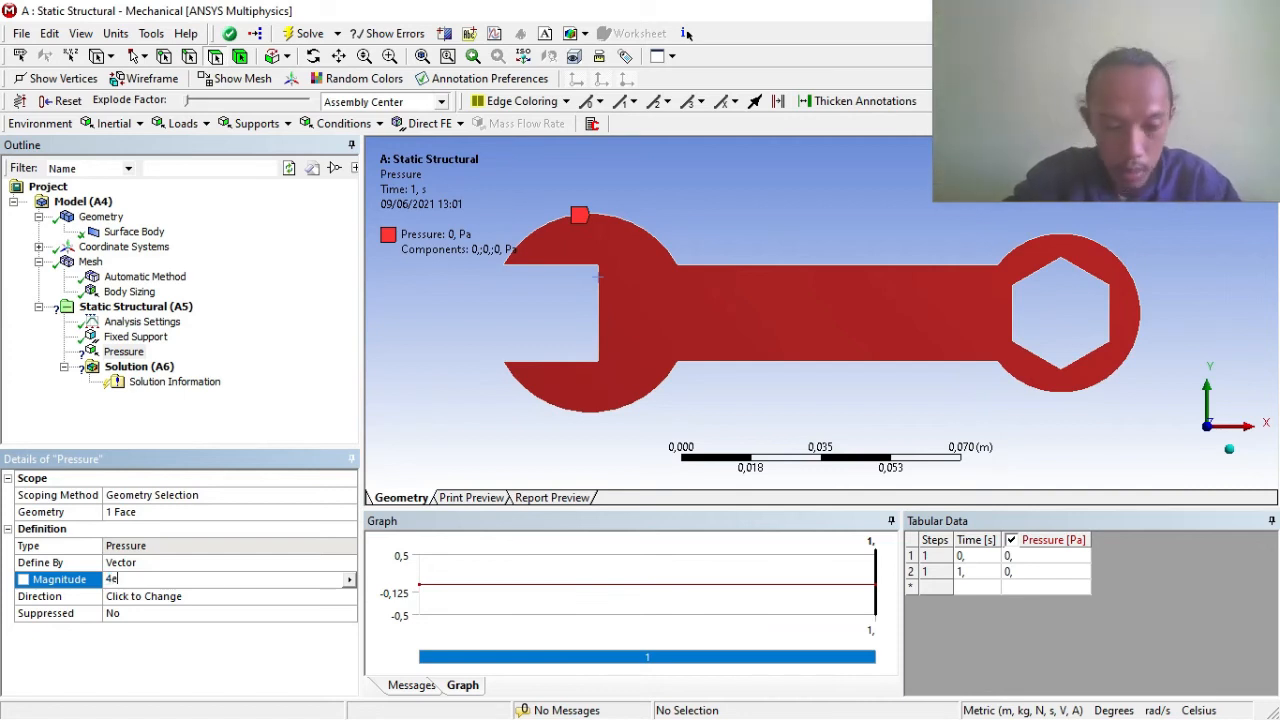
type("e+006")
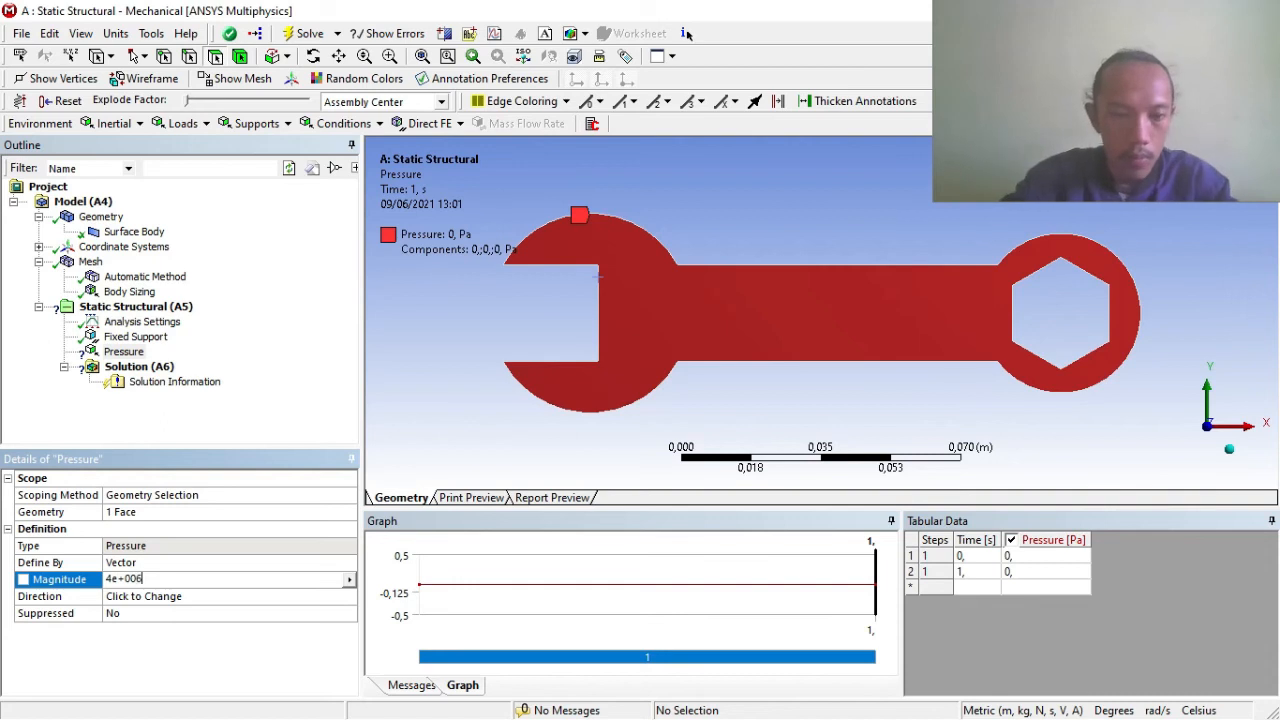
key("Return")
scroll(599, 370, "down", 3)
scroll(608, 374, "up", 2)
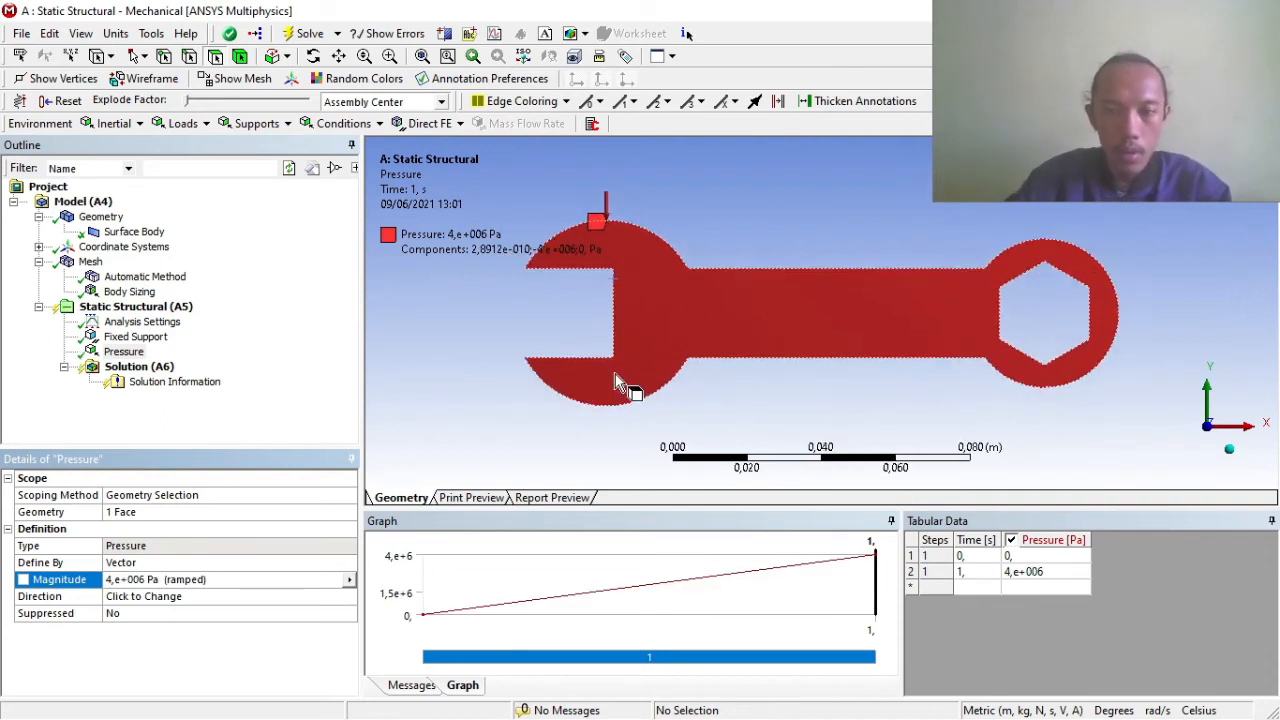
scroll(725, 297, "up", 1)
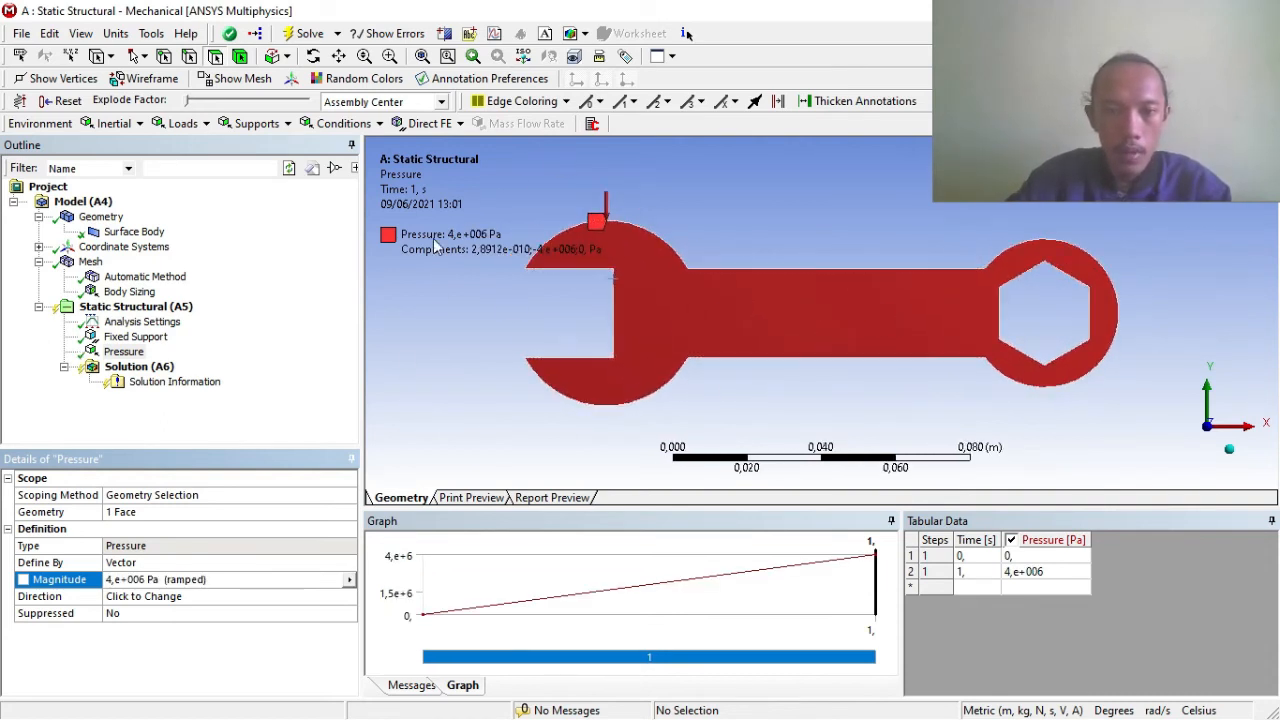
scroll(760, 310, "down", 3)
scroll(662, 330, "up", 2)
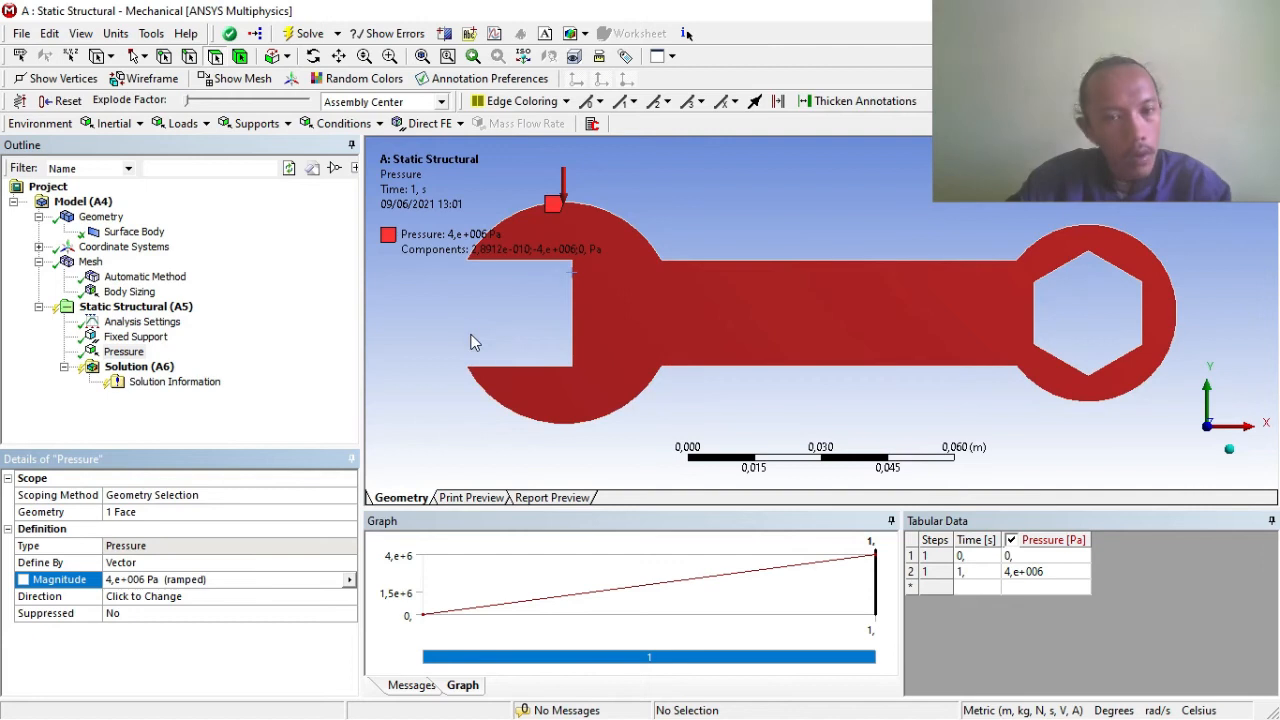
Insert a Total Deformation result under Solution.
left_click(124, 351)
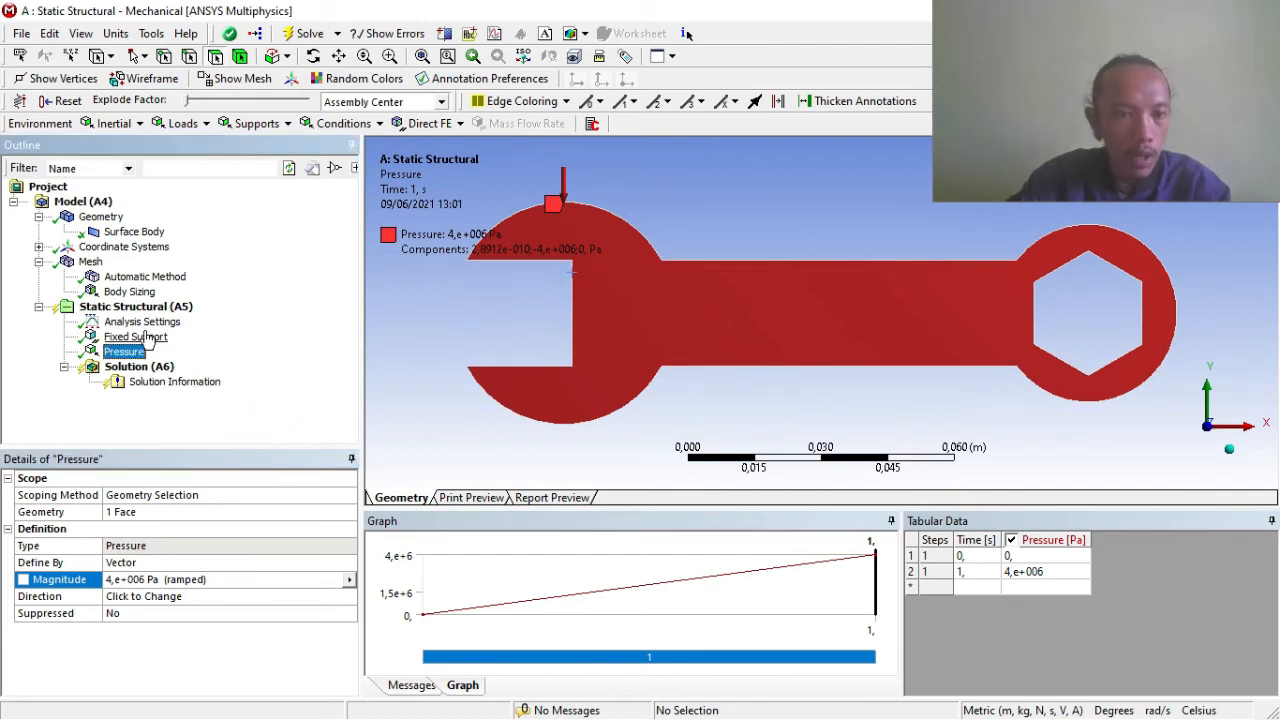
left_click(118, 367)
right_click(119, 367)
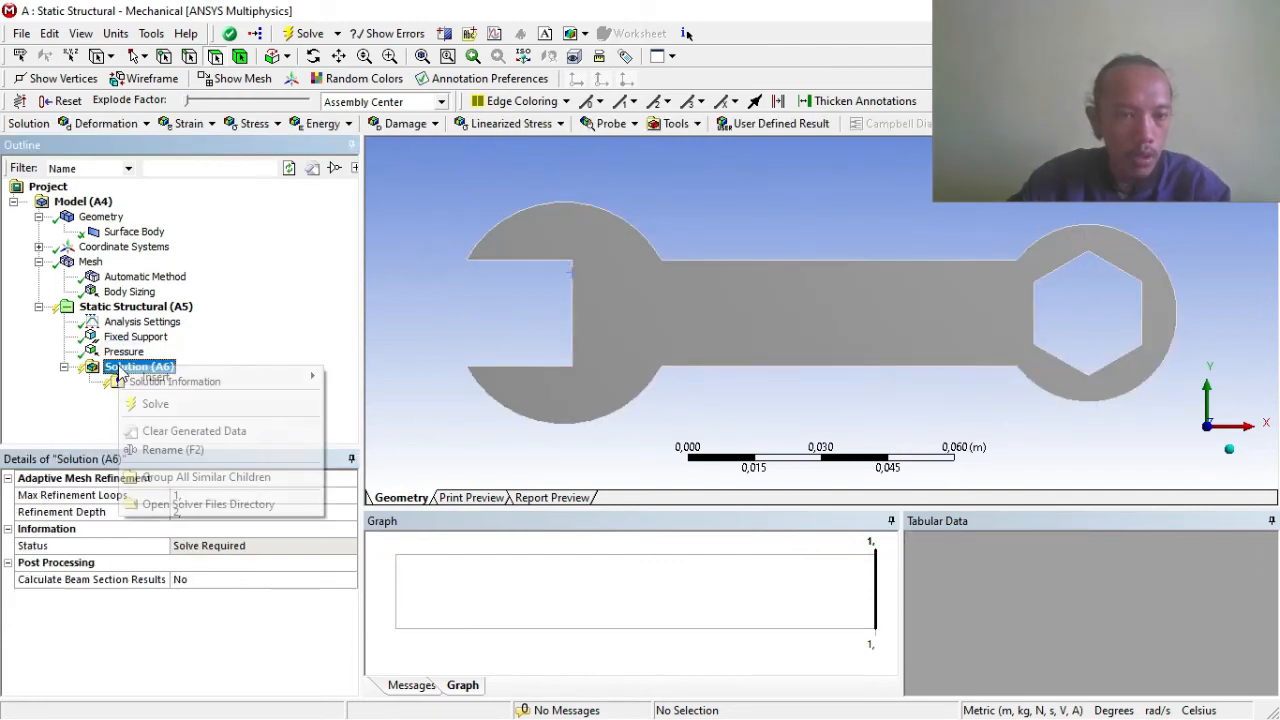
mouse_move(158, 388)
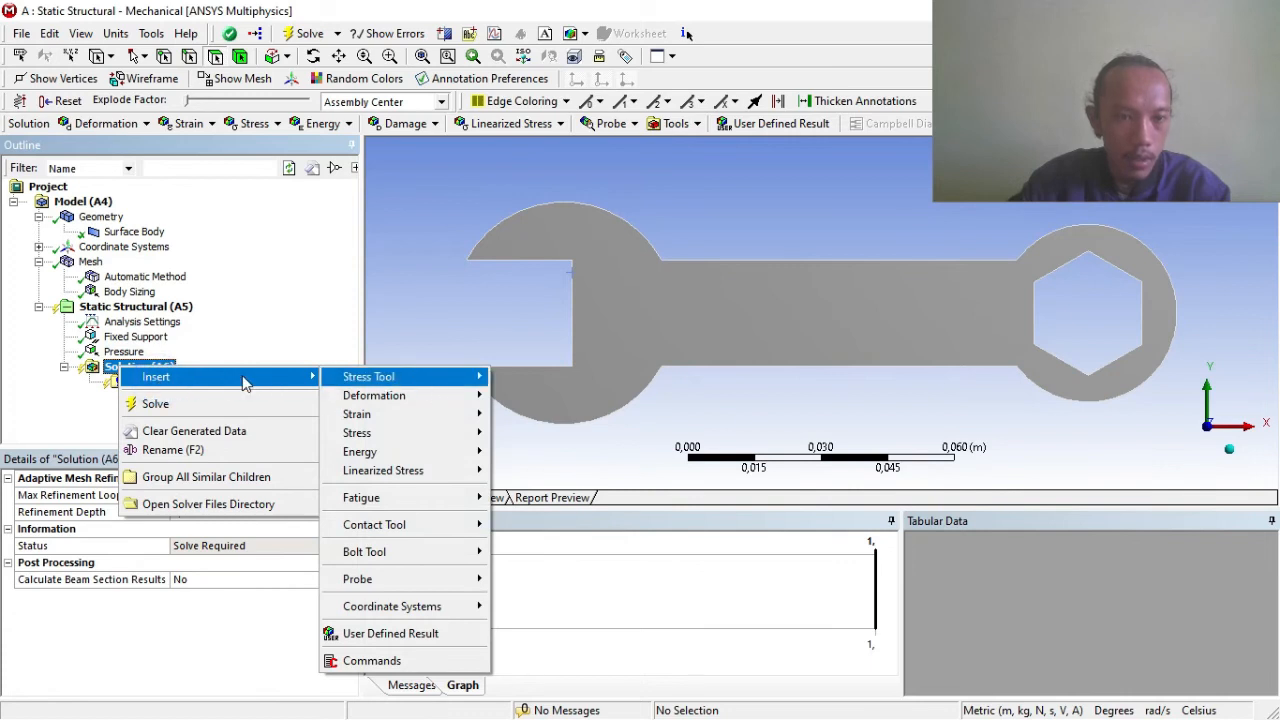
mouse_move(380, 383)
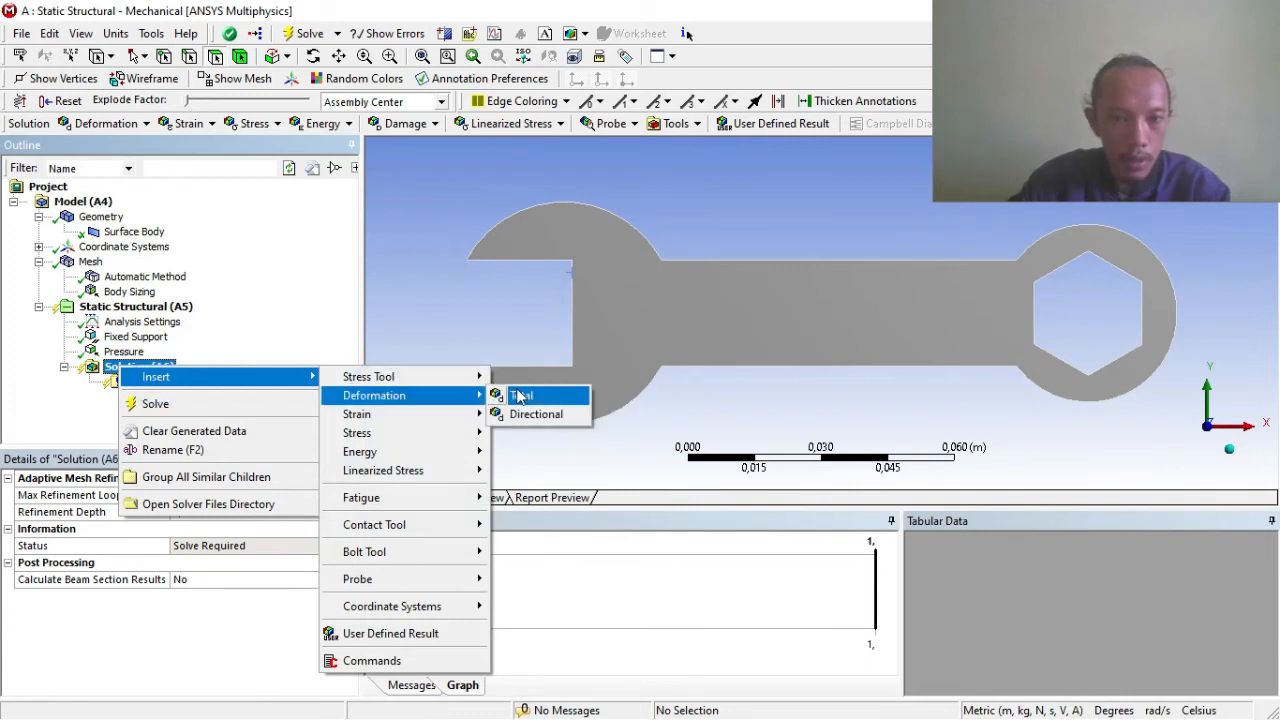
left_click(521, 397)
Insert an Equivalent (von-Mises) Stress result under Solution.
left_click(145, 369)
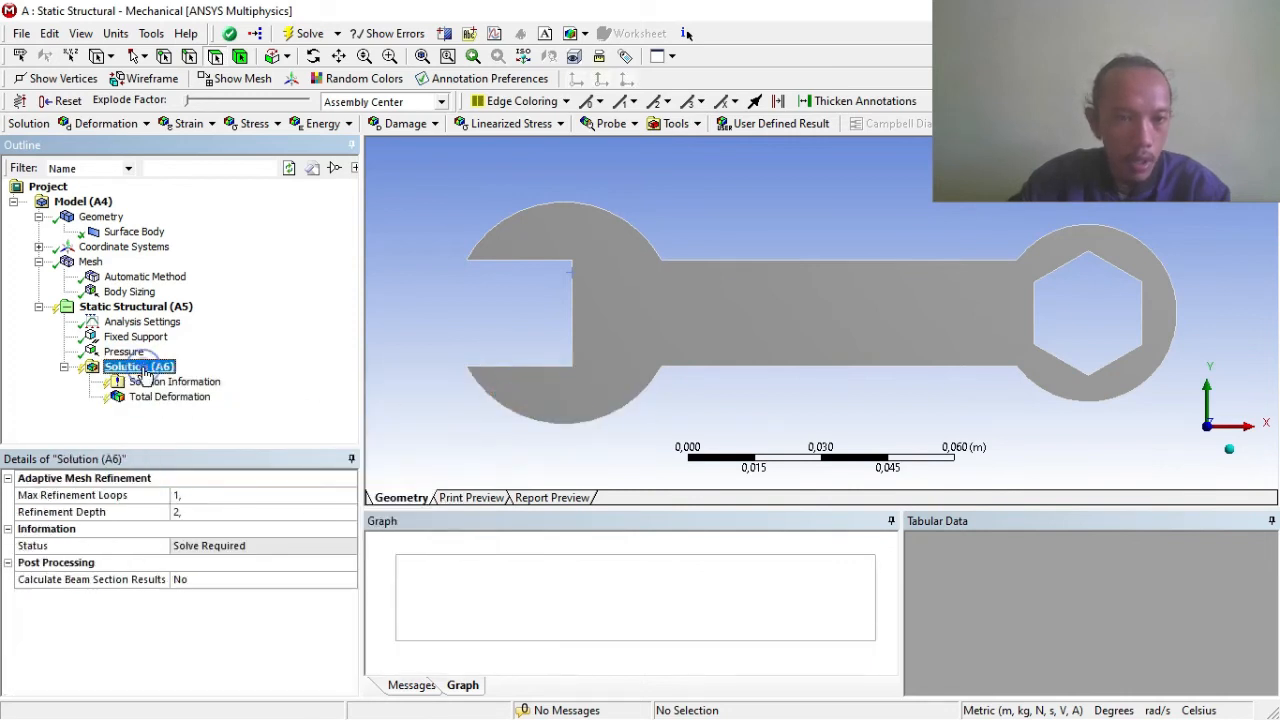
right_click(147, 372)
mouse_move(190, 379)
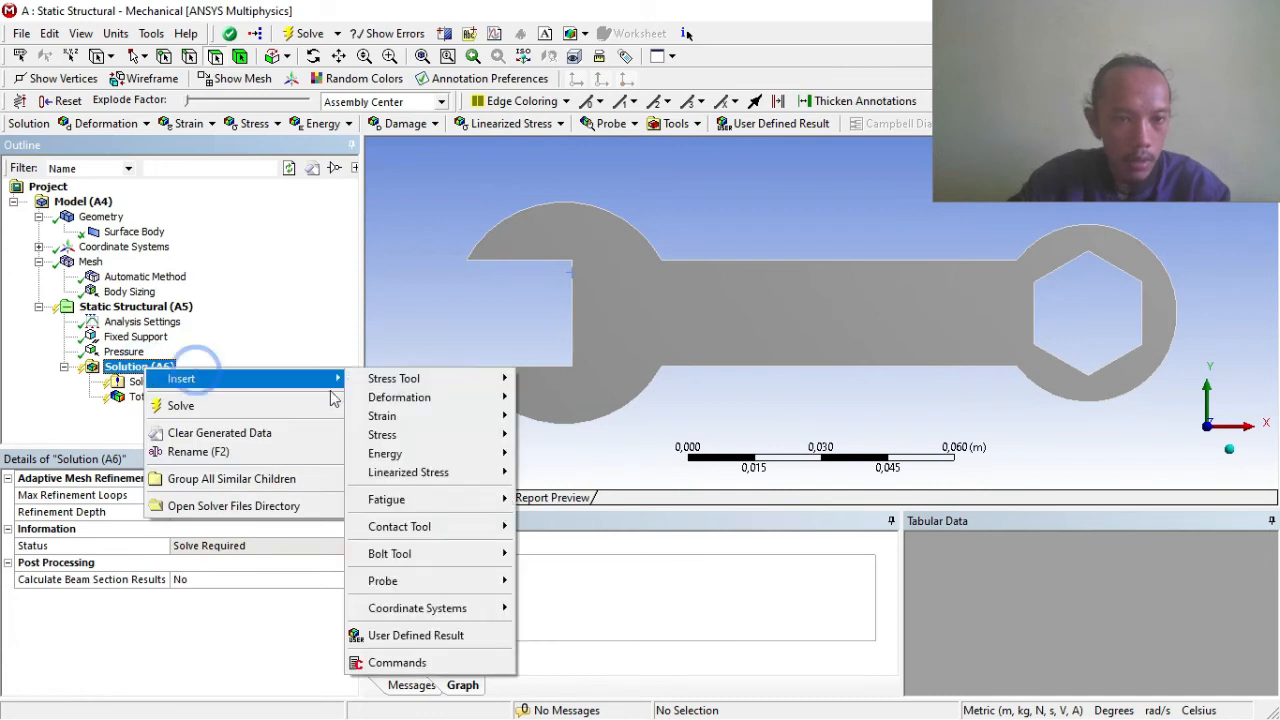
mouse_move(425, 434)
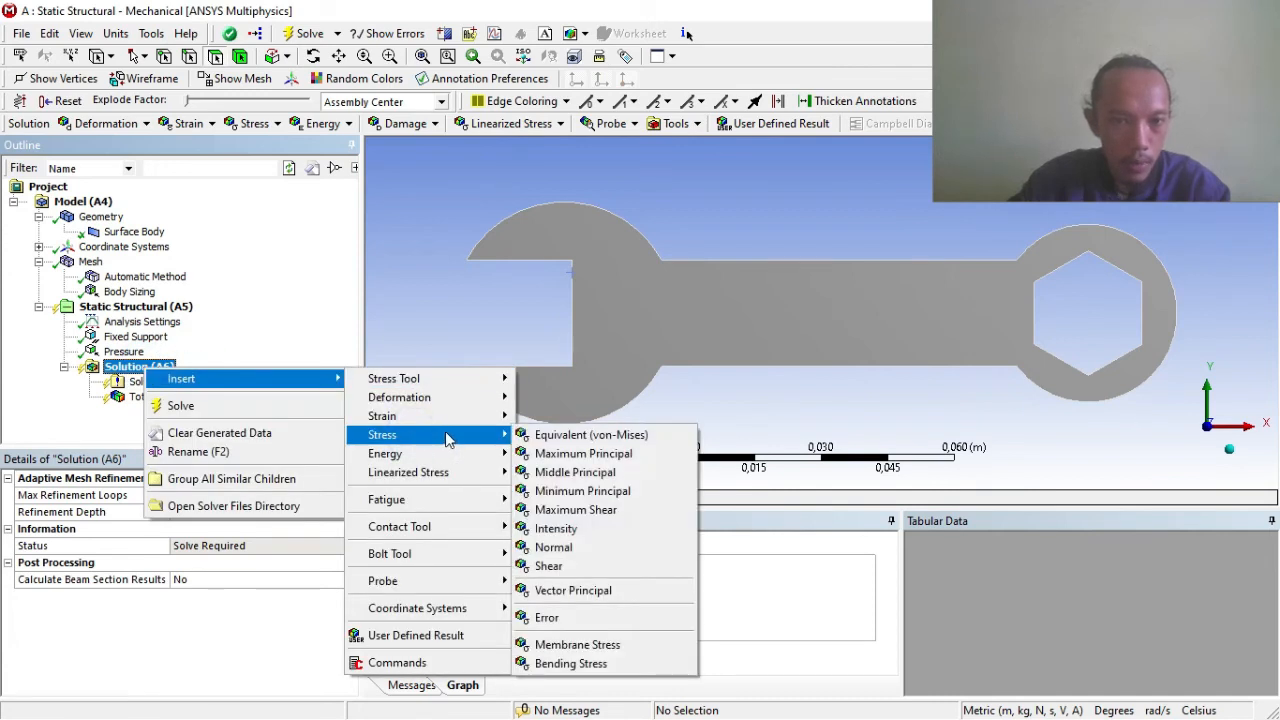
left_click(549, 441)
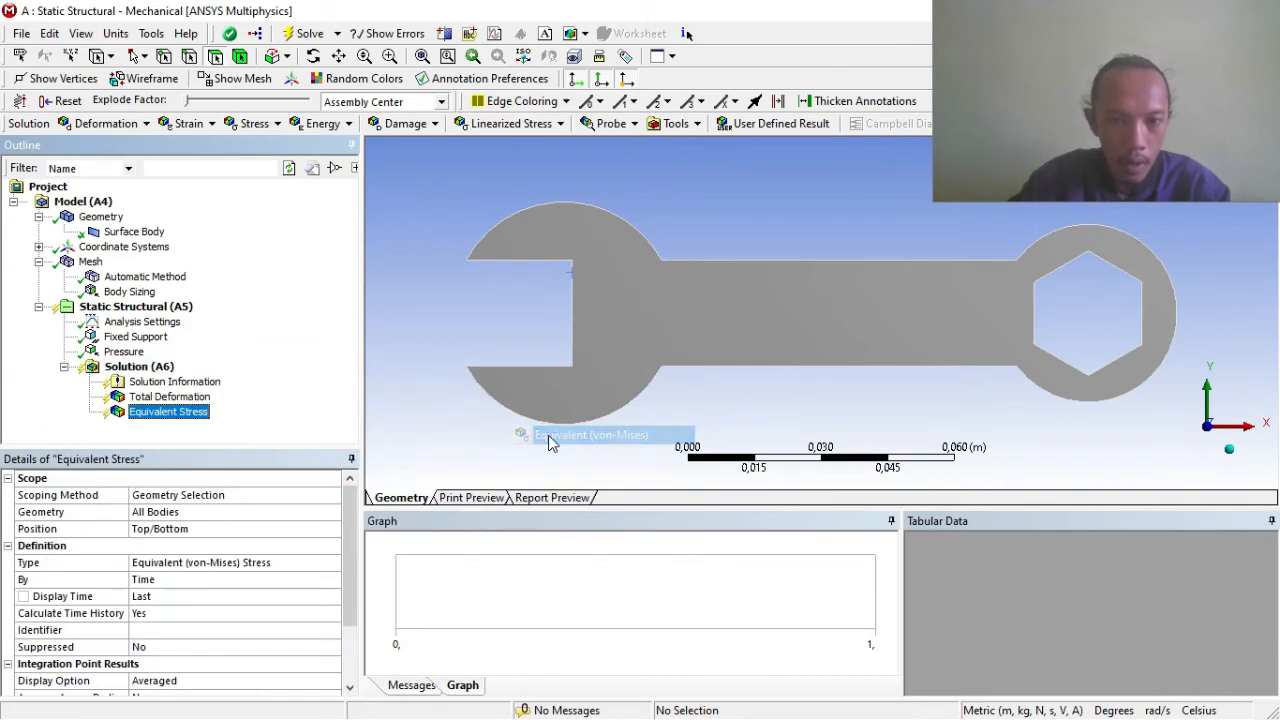
Solve the static structural analysis with the Total Deformation result selected and view the deformed wrench isometrically and from the front.
left_click(205, 397)
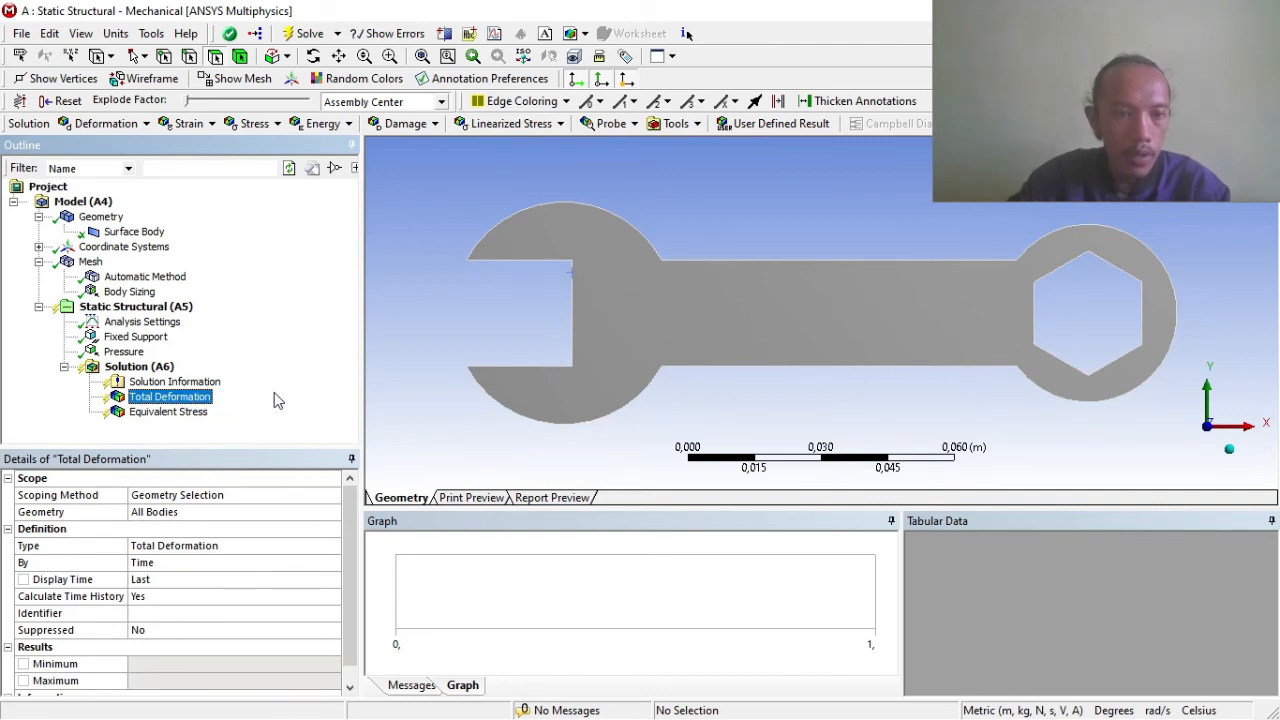
left_click(302, 33)
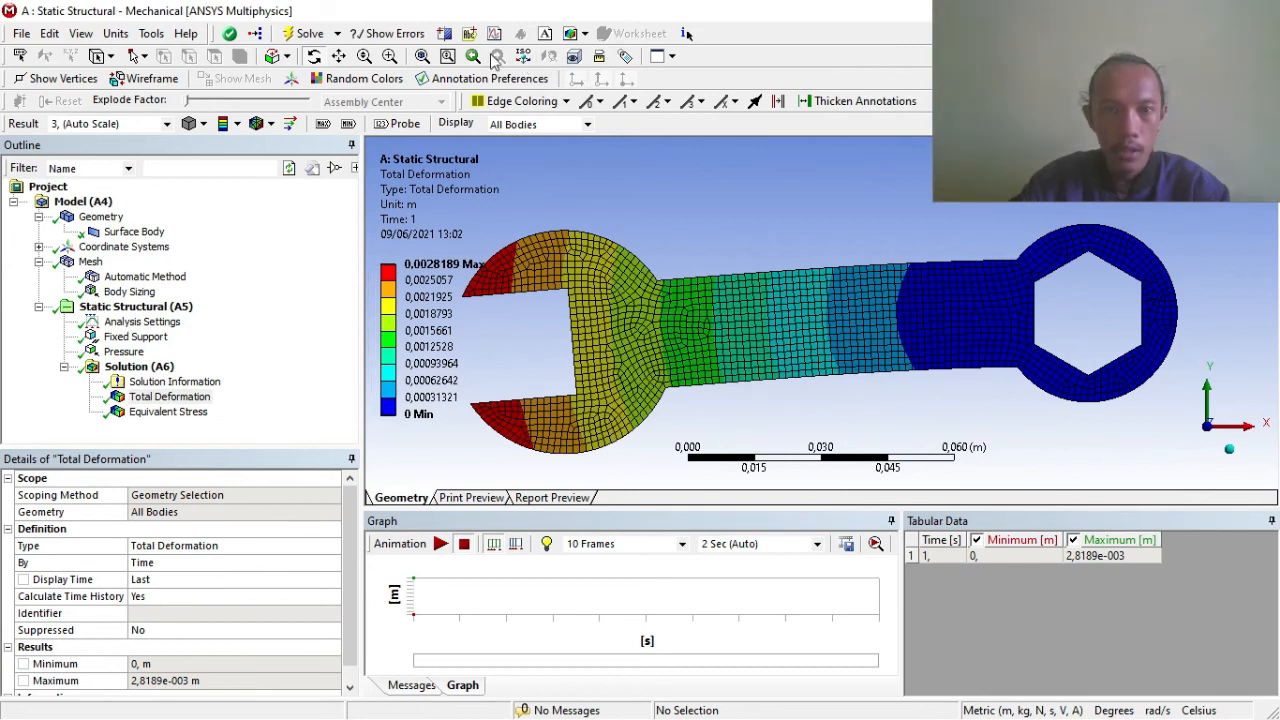
left_click(523, 58)
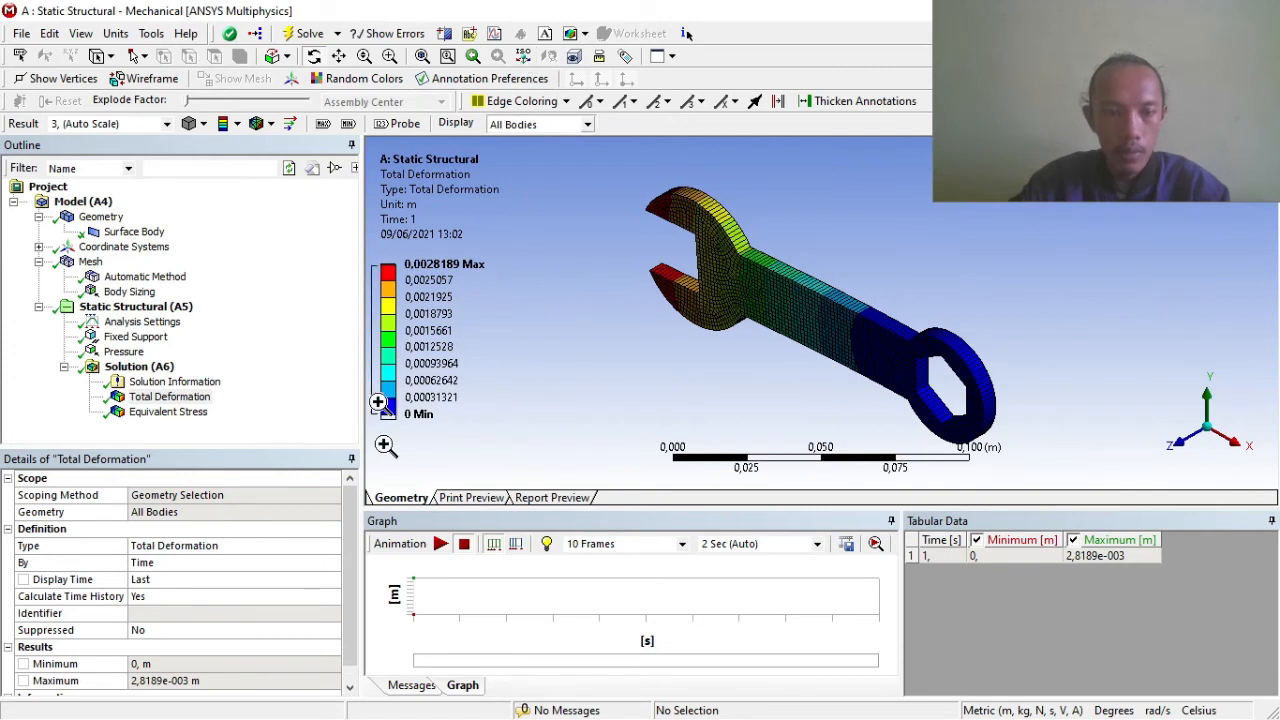
right_click_drag(385, 445, 412, 446)
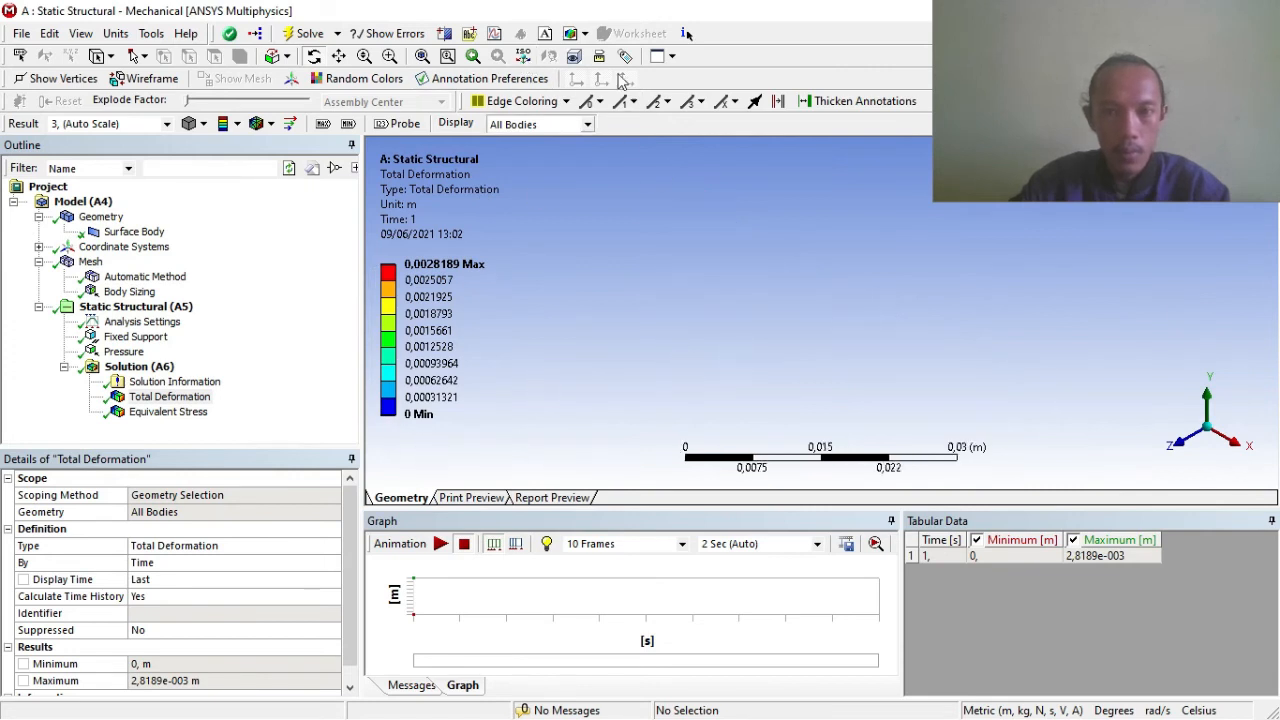
left_click(523, 57)
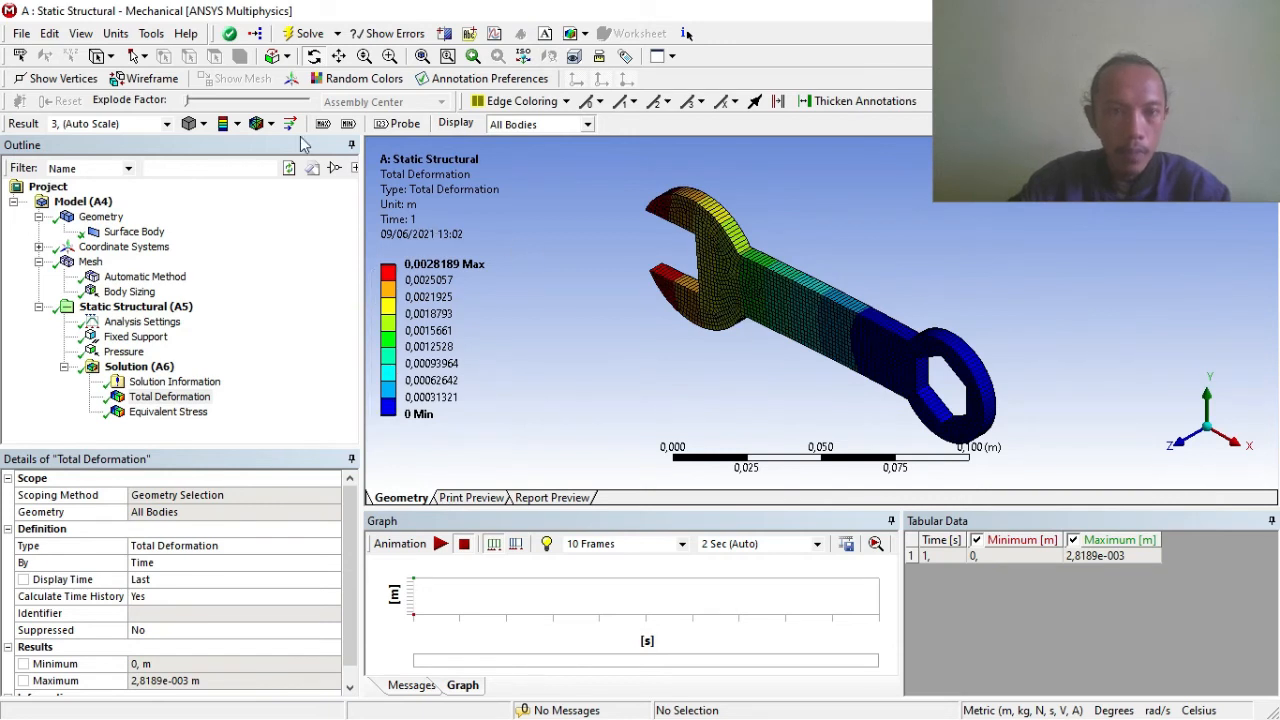
left_click(1185, 438)
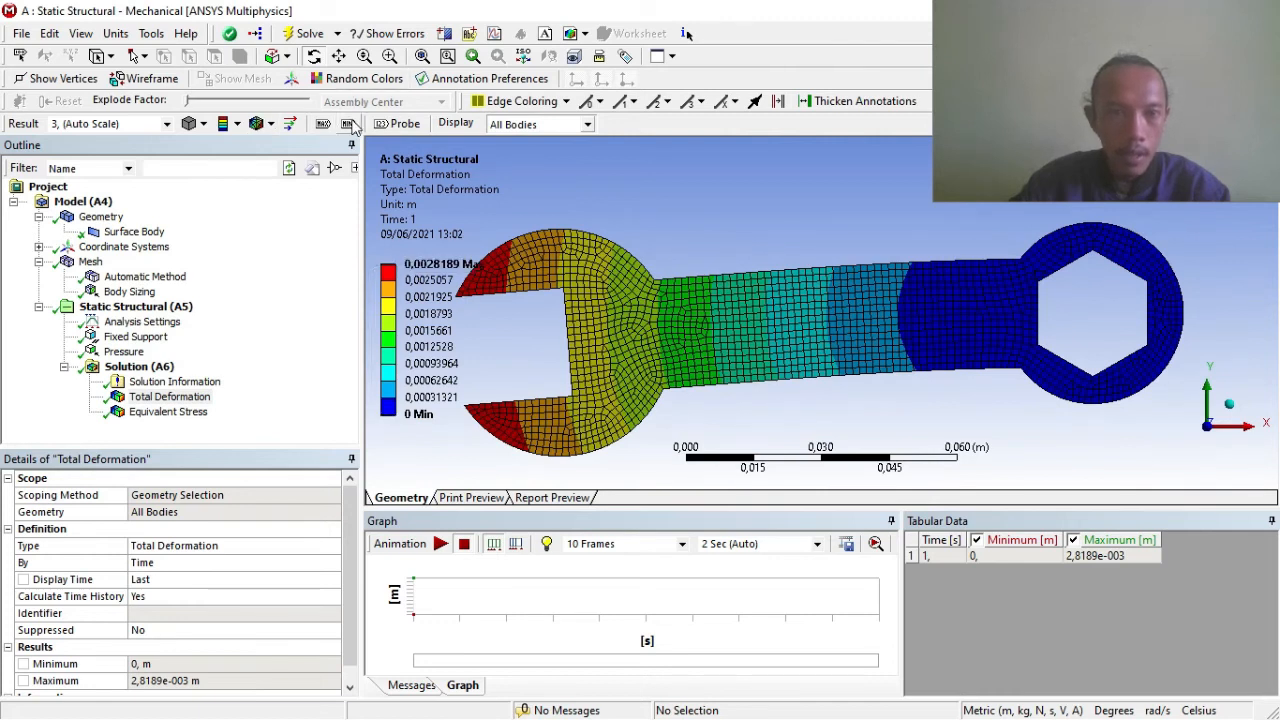
Turn on the maximum label for the Total Deformation plot and inspect its location on the open jaw.
left_click(322, 123)
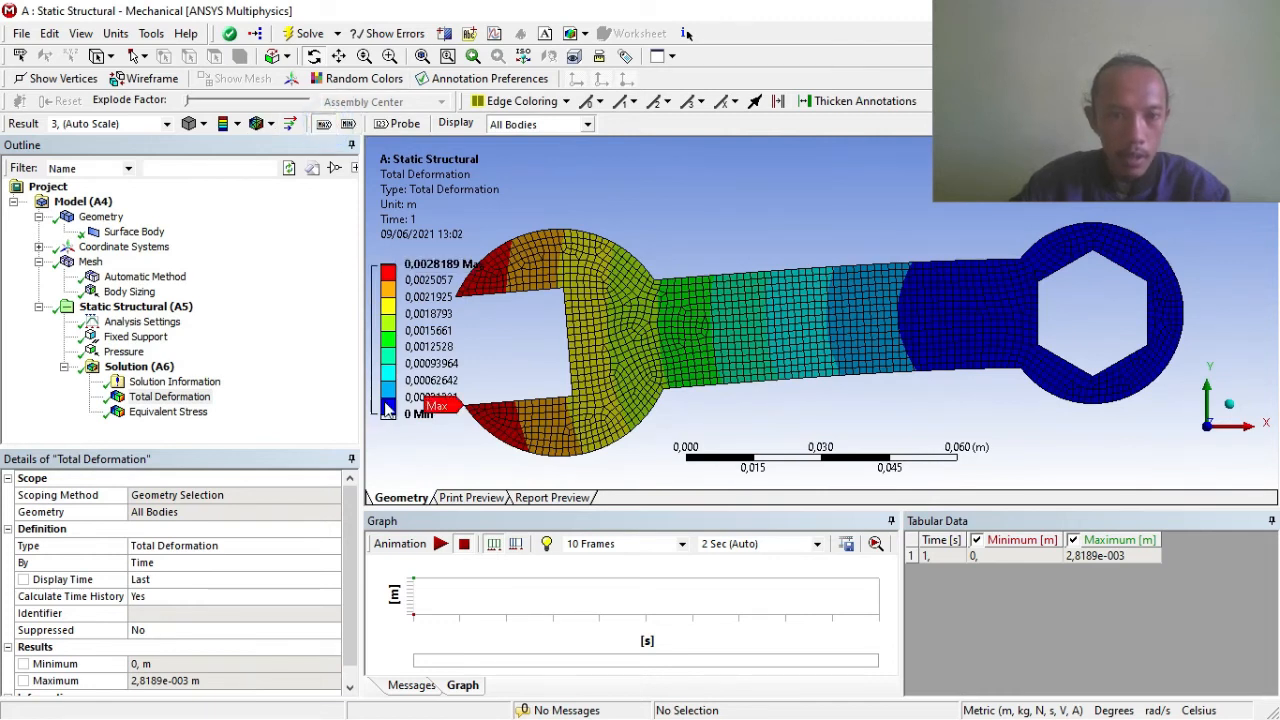
scroll(532, 408, "up", 2)
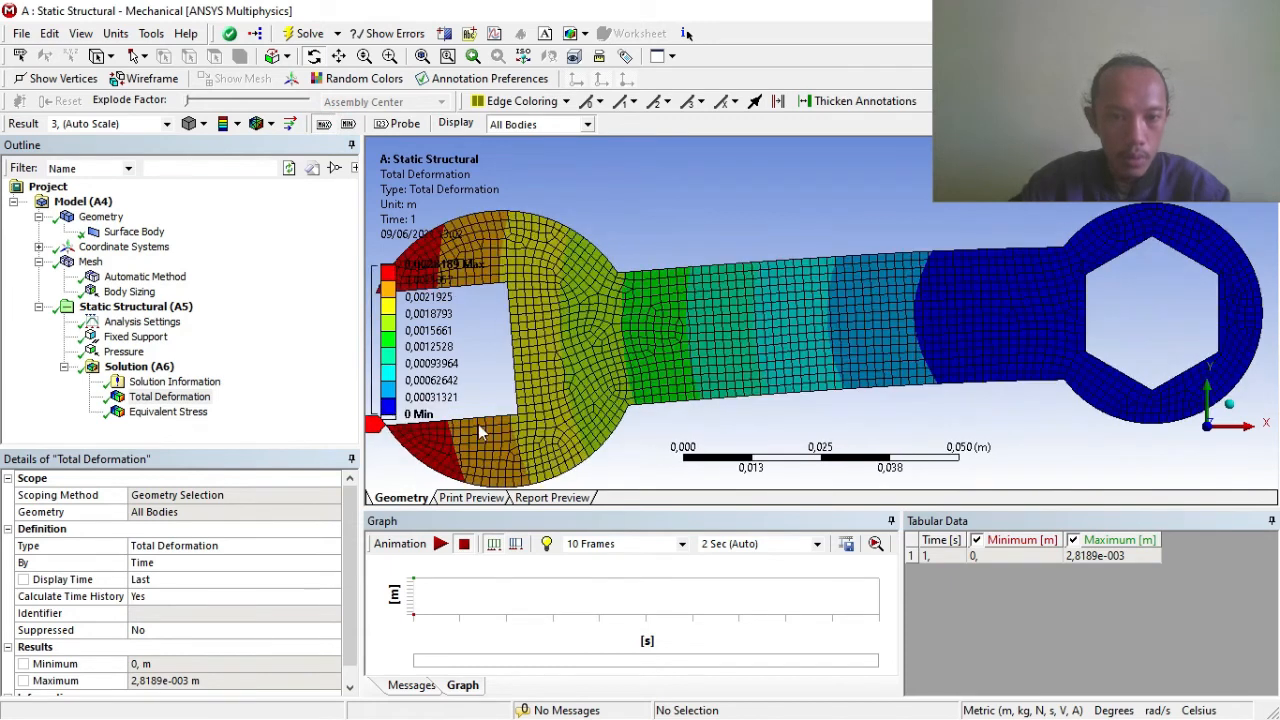
left_click(340, 57)
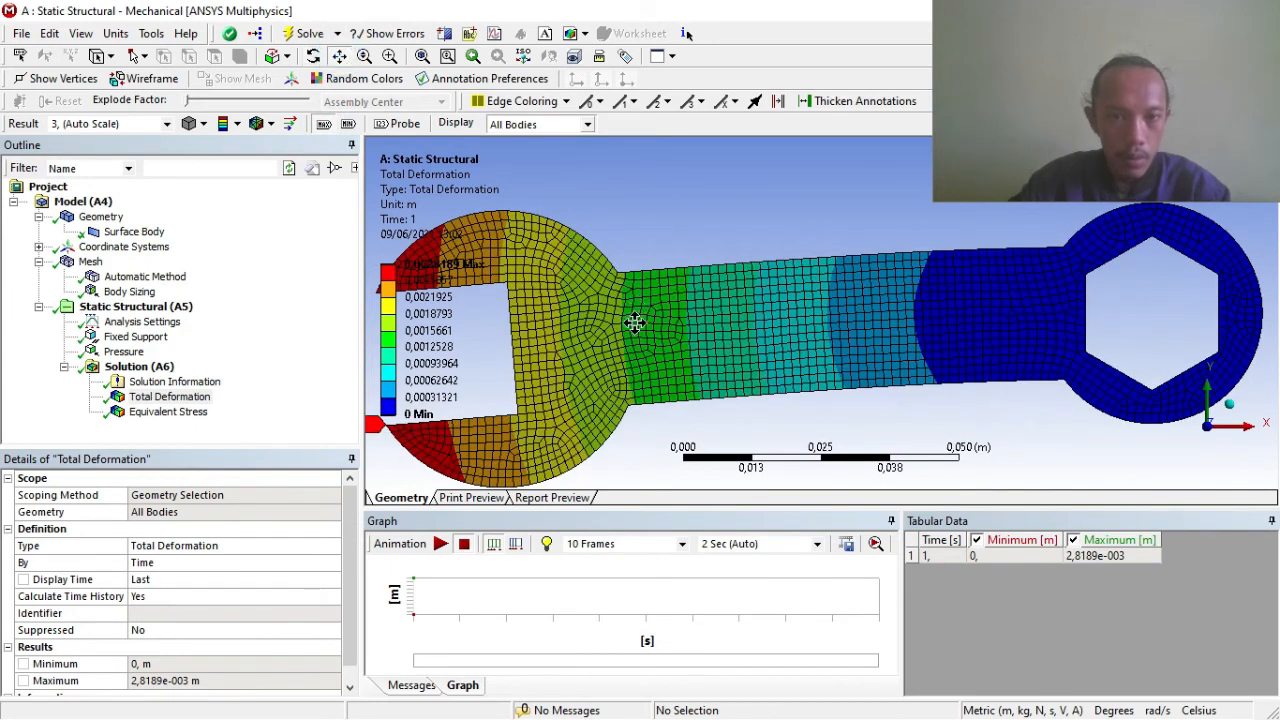
left_click_drag(564, 346, 762, 321)
scroll(610, 404, "up", 1)
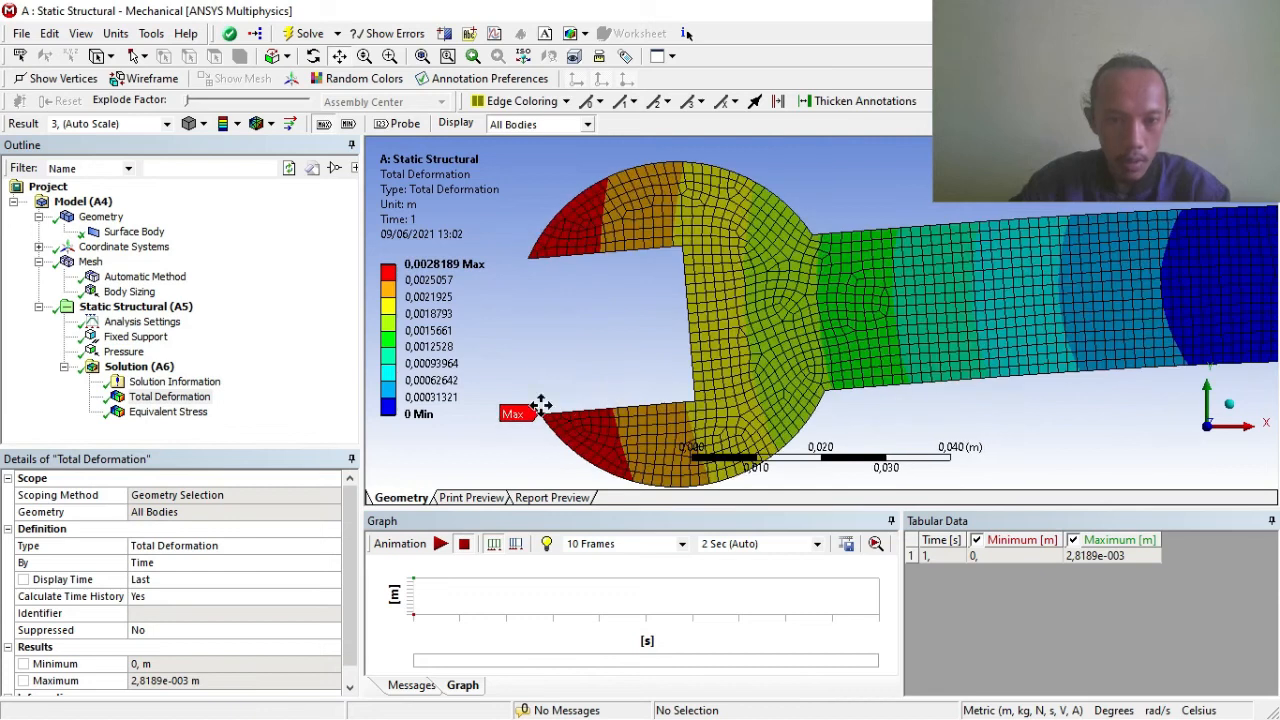
Turn on the minimum label for the Total Deformation plot and inspect its location at the hexagonal hole.
left_click(348, 126)
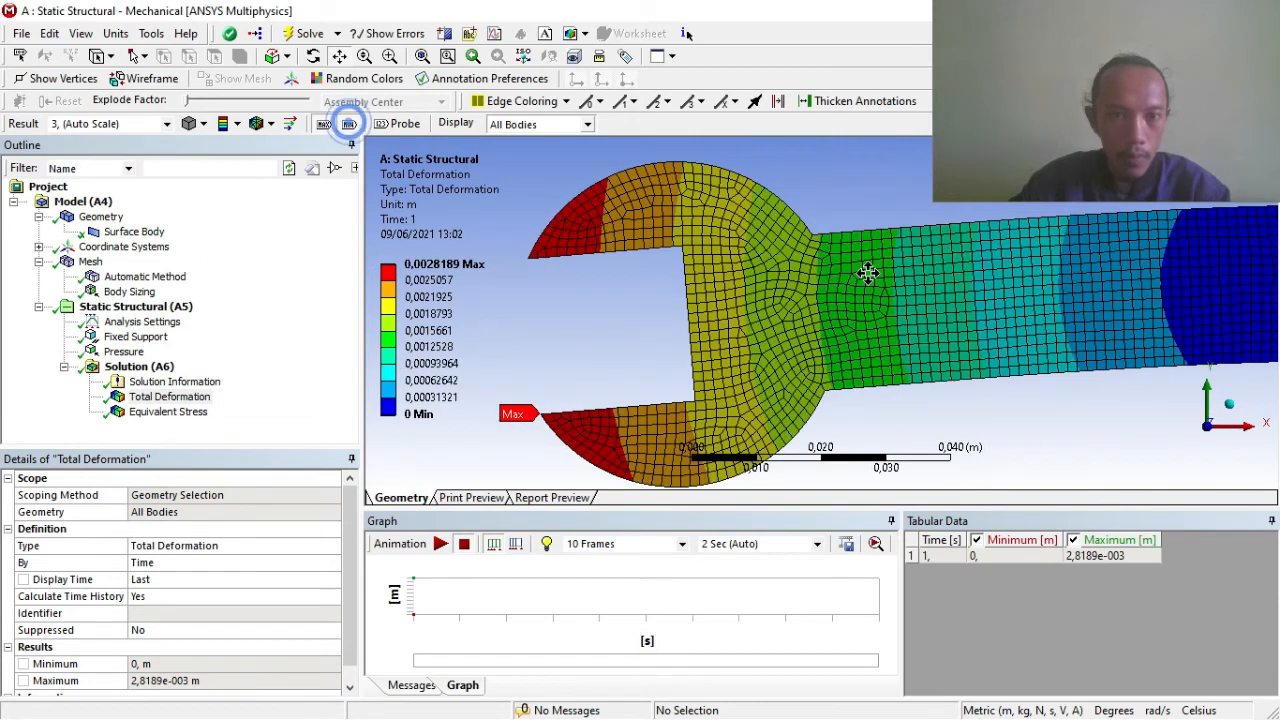
scroll(868, 273, "down", 3)
left_click_drag(1046, 323, 540, 319)
scroll(562, 319, "down", 1)
scroll(729, 337, "up", 3)
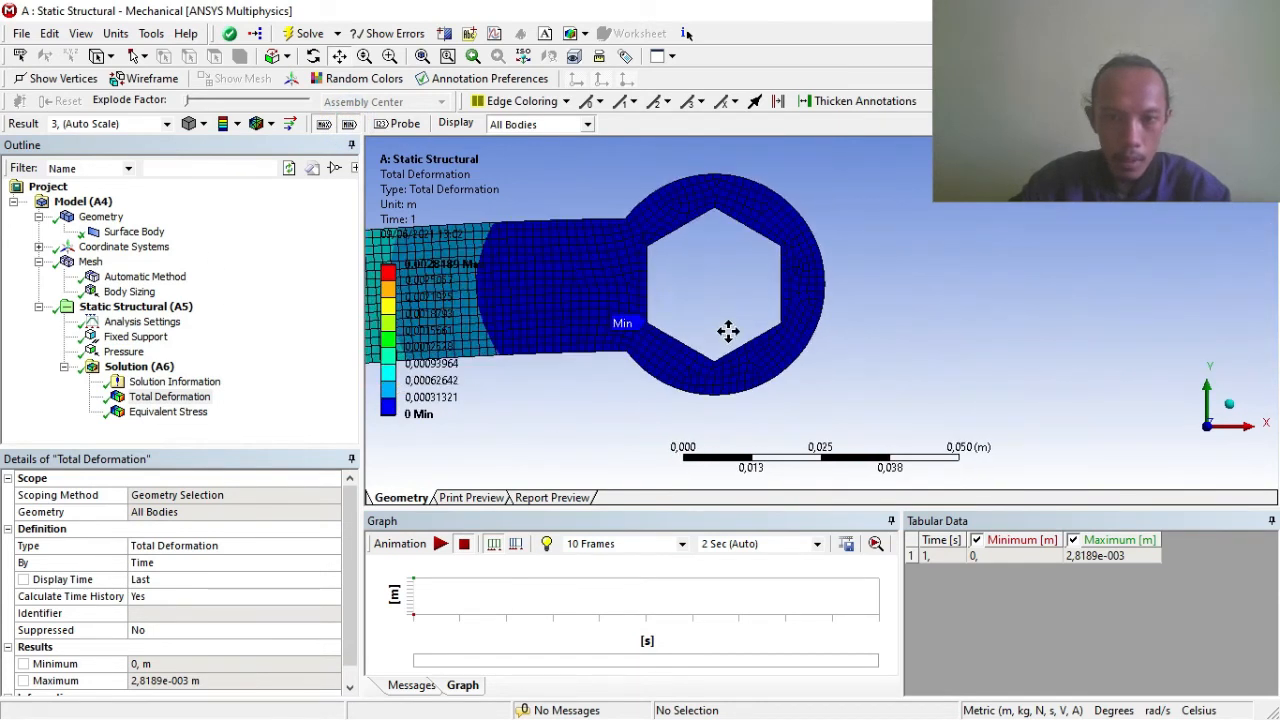
scroll(655, 363, "up", 1)
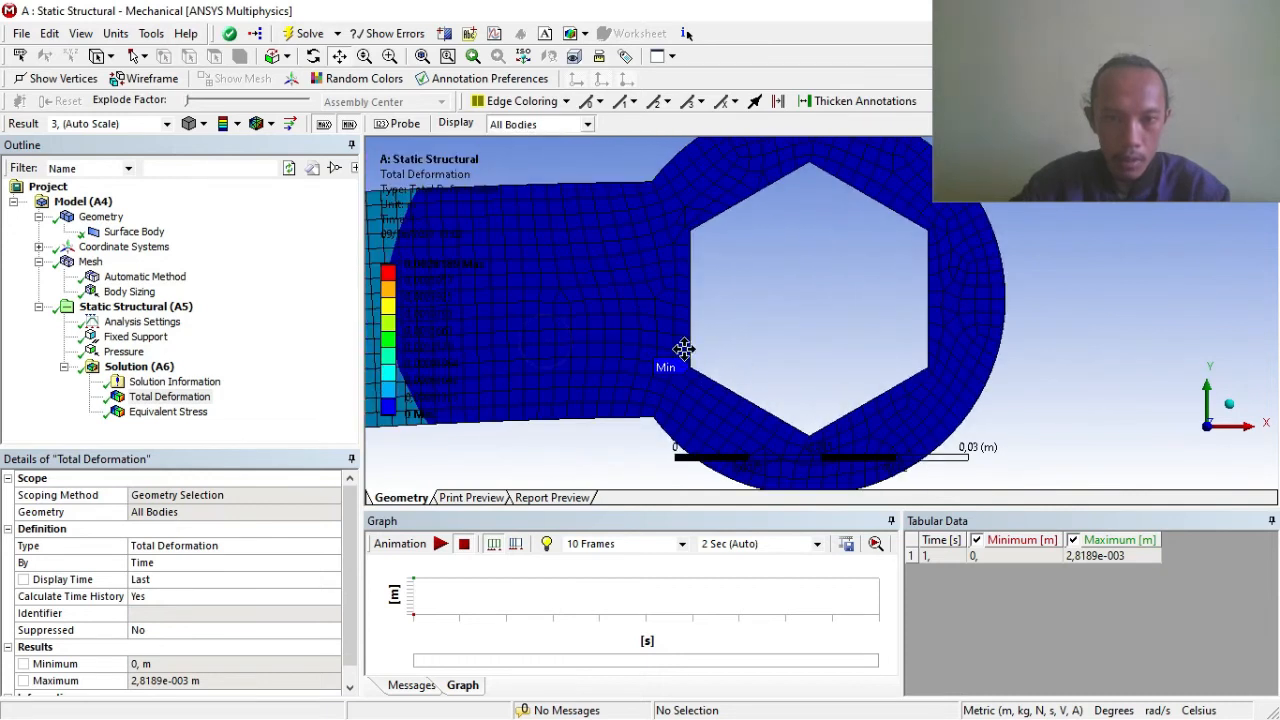
scroll(560, 418, "down", 5)
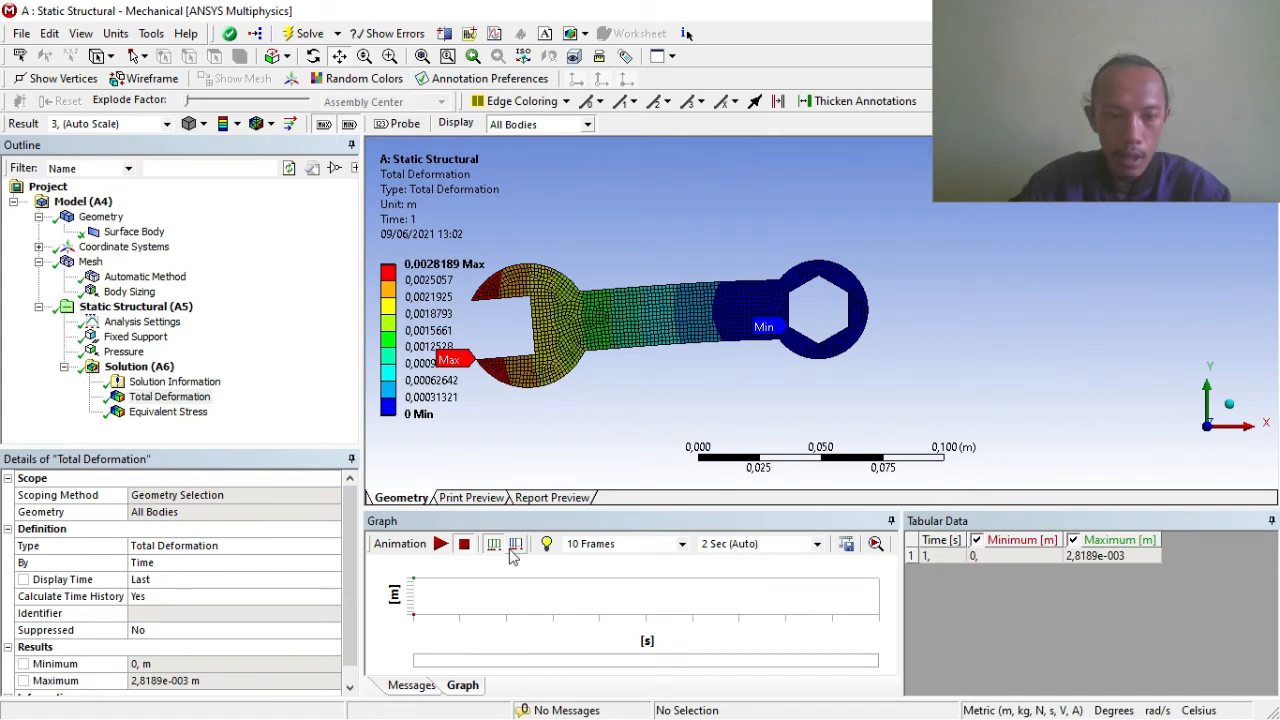
Play the Total Deformation animation and watch the whole wrench bend.
left_click(441, 544)
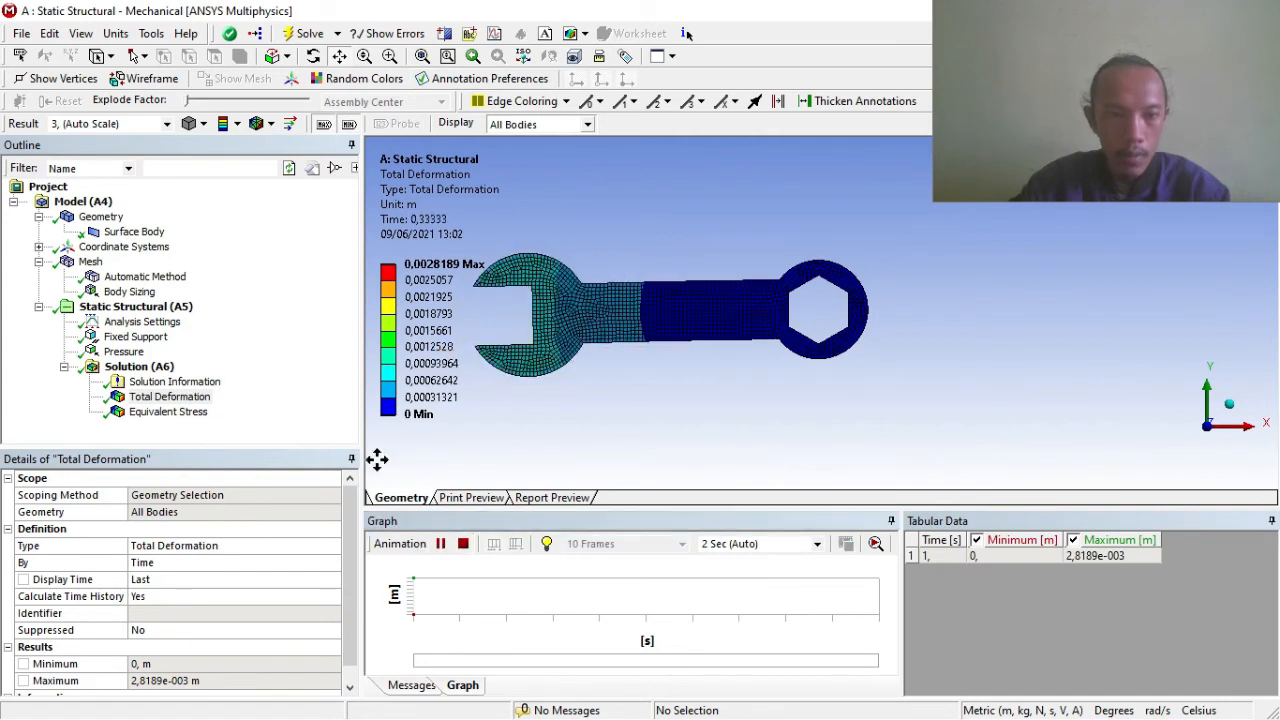
scroll(560, 374, "down", 3)
scroll(560, 364, "up", 5)
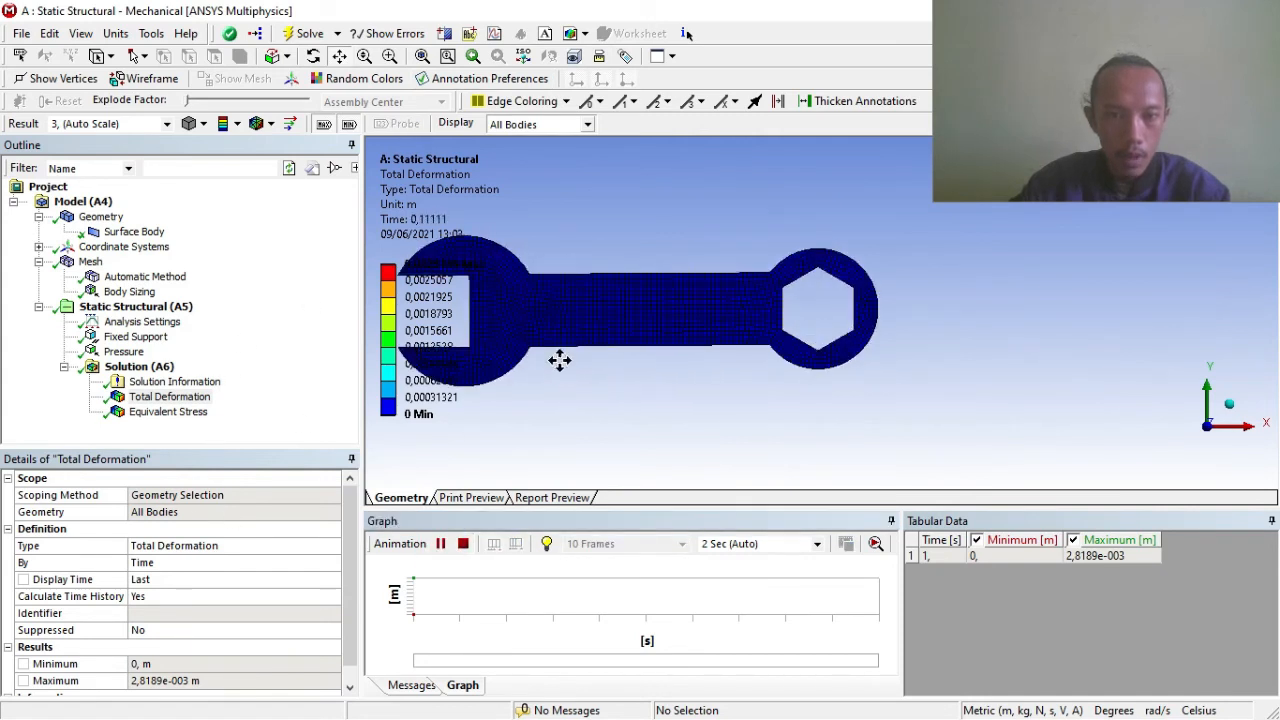
left_click_drag(584, 365, 751, 394)
scroll(751, 394, "down", 3)
scroll(751, 394, "up", 7)
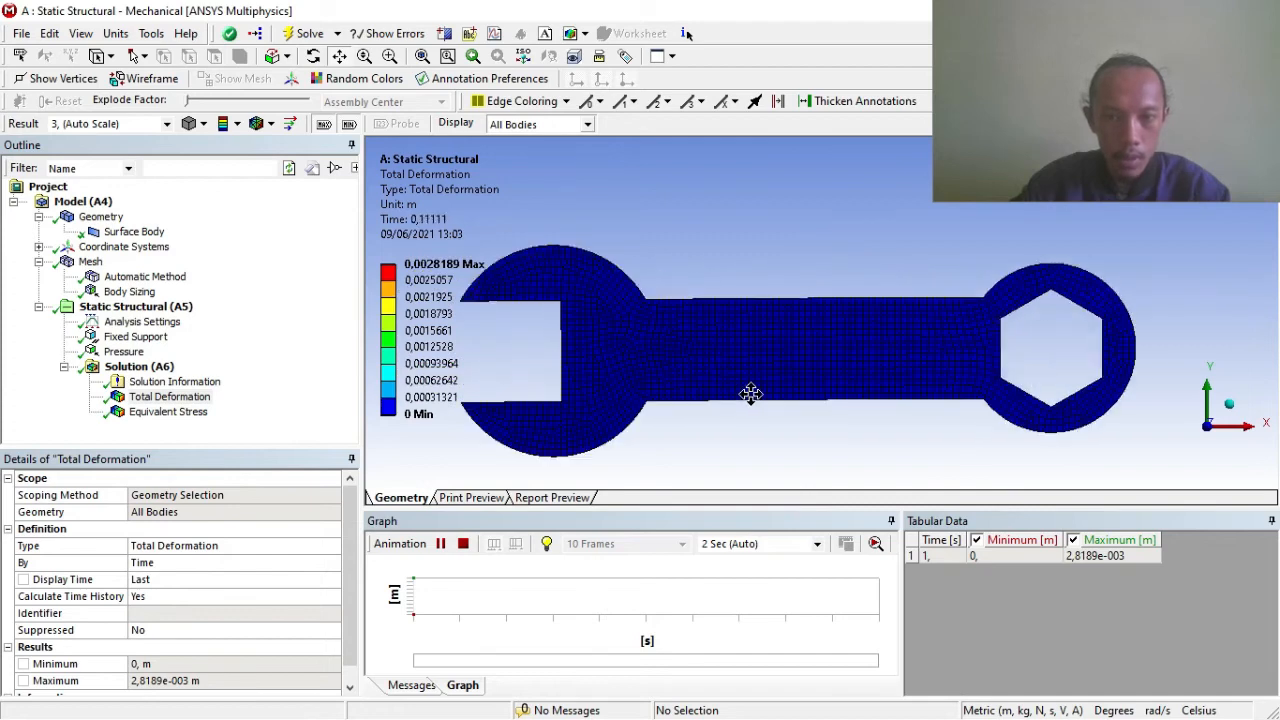
left_click_drag(618, 421, 747, 371)
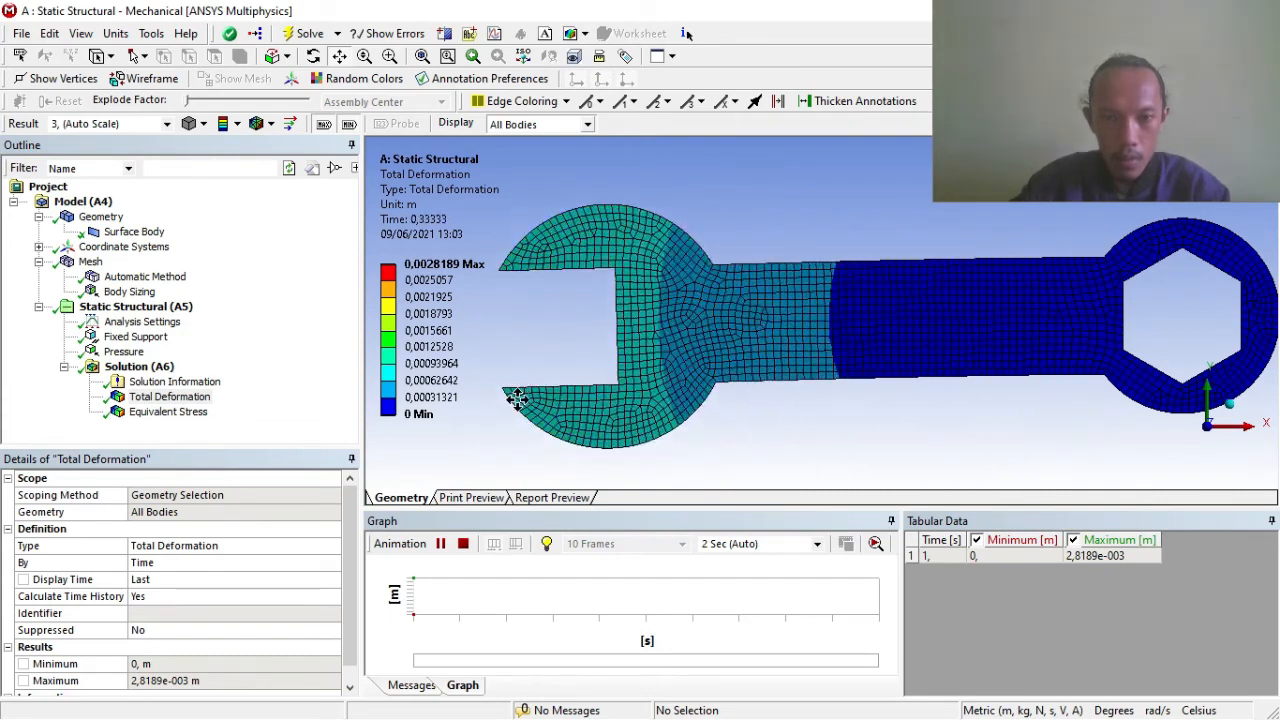
Examine the lower jaw tip and the hexagonal end up close in the running deformation animation, and stop the playback.
scroll(501, 432, "up", 3)
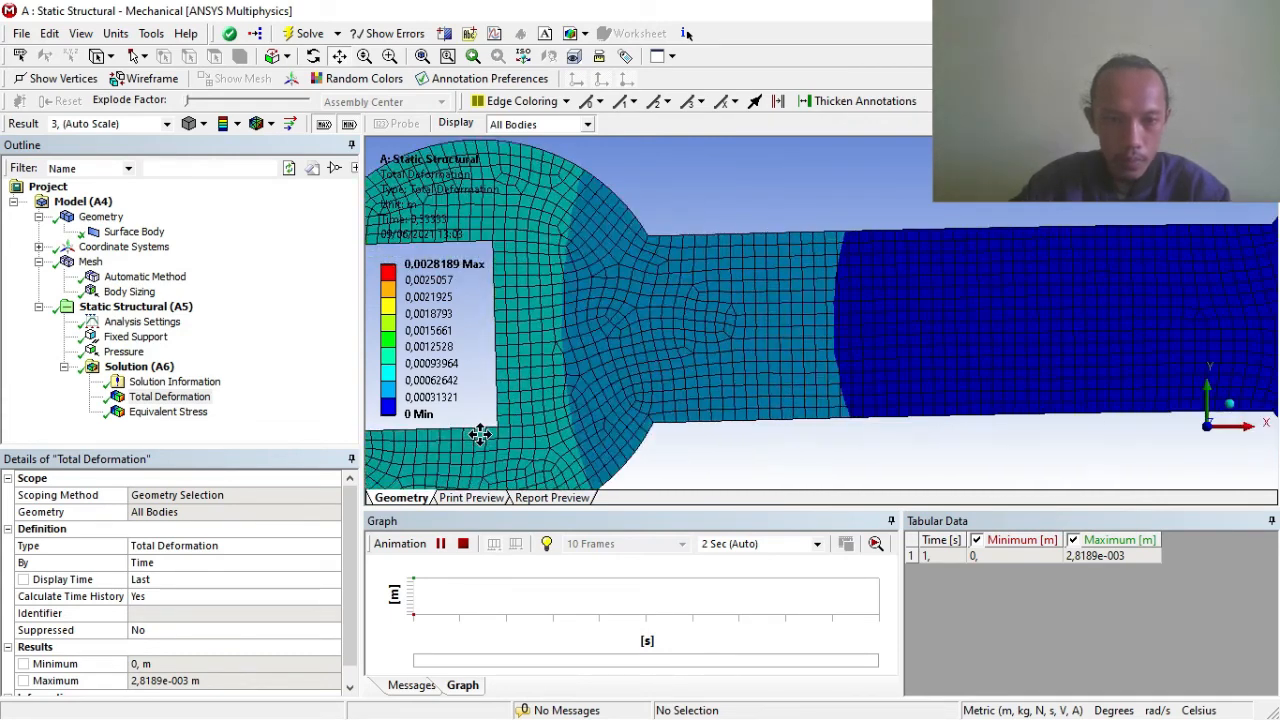
left_click_drag(480, 434, 831, 374)
scroll(831, 374, "up", 3)
left_click_drag(625, 454, 669, 345)
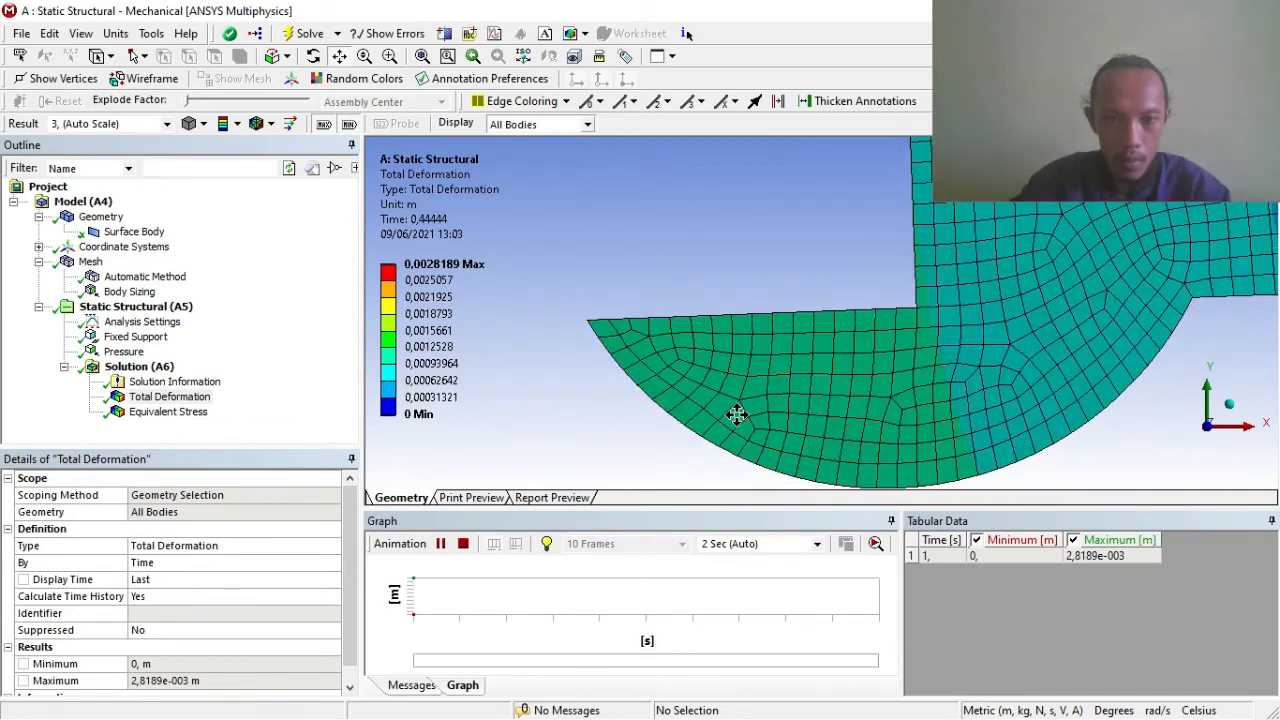
scroll(926, 334, "down", 5)
left_click_drag(1173, 330, 473, 456)
scroll(593, 457, "down", 5)
scroll(637, 446, "up", 8)
left_click_drag(606, 441, 894, 391)
scroll(895, 393, "down", 3)
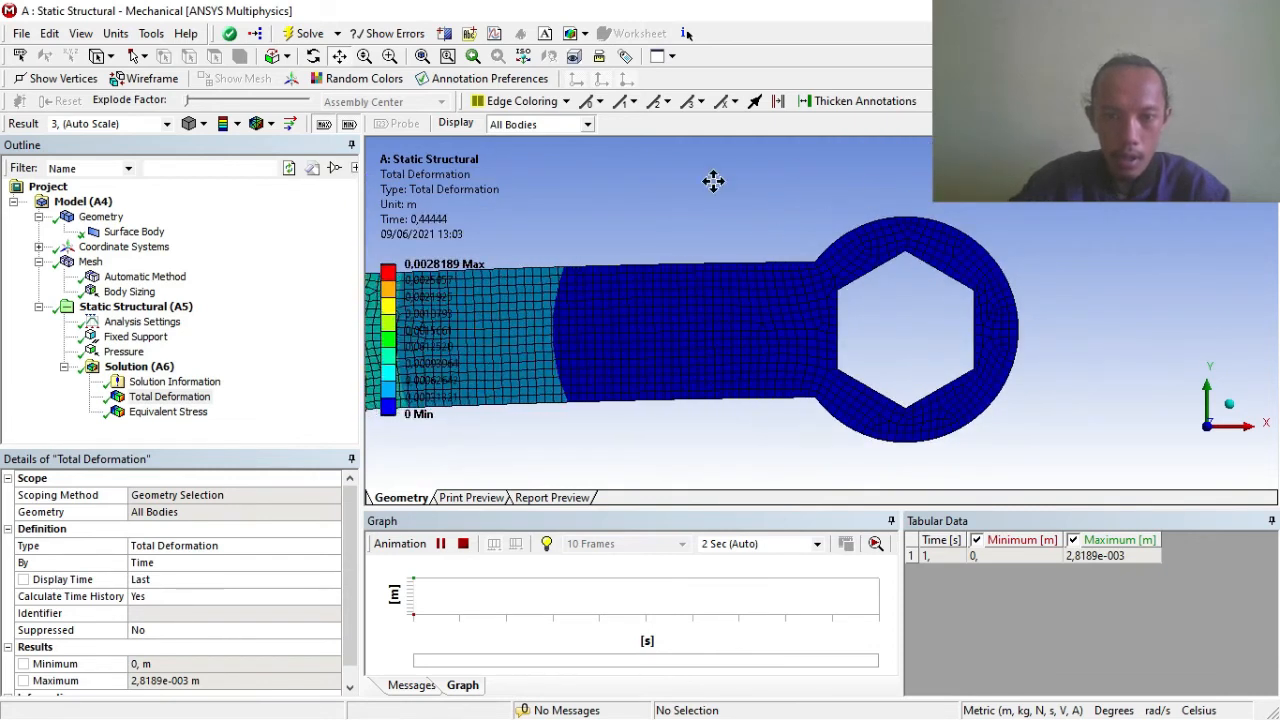
left_click(463, 543)
Display the Equivalent Stress result and examine the maximum and minimum stress locations around the hexagonal end.
left_click(140, 411)
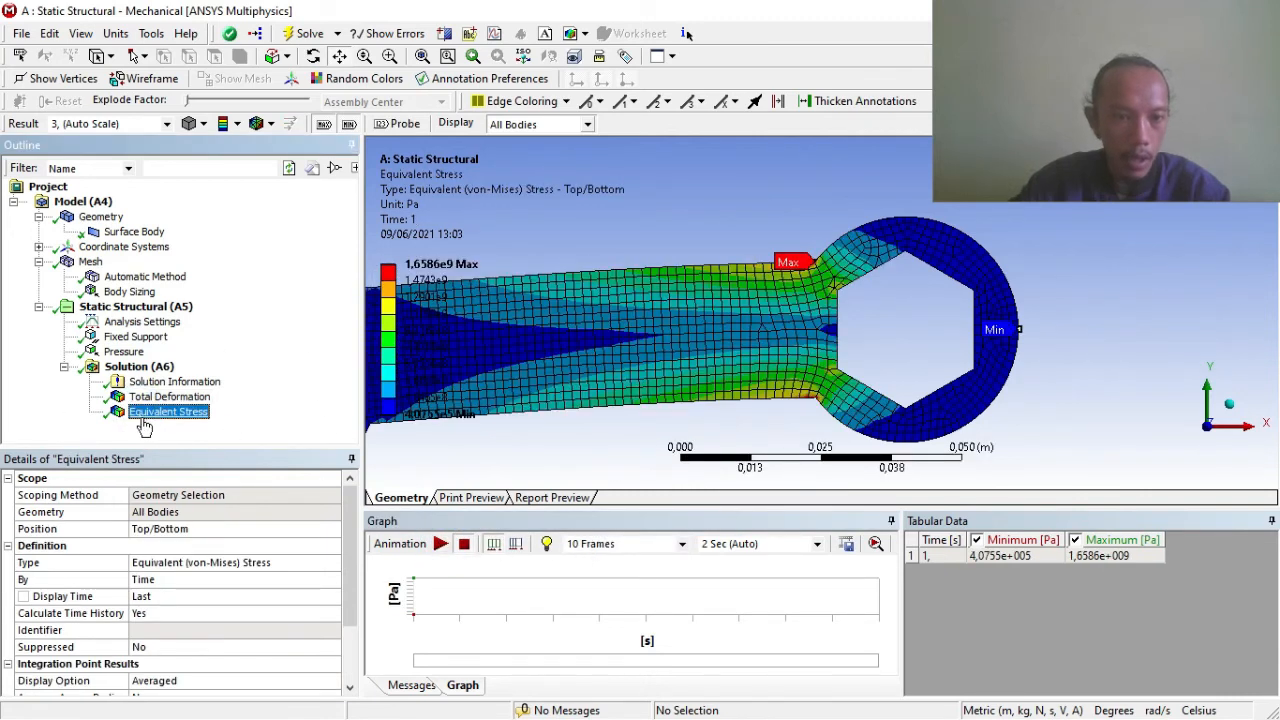
left_click_drag(637, 414, 885, 371)
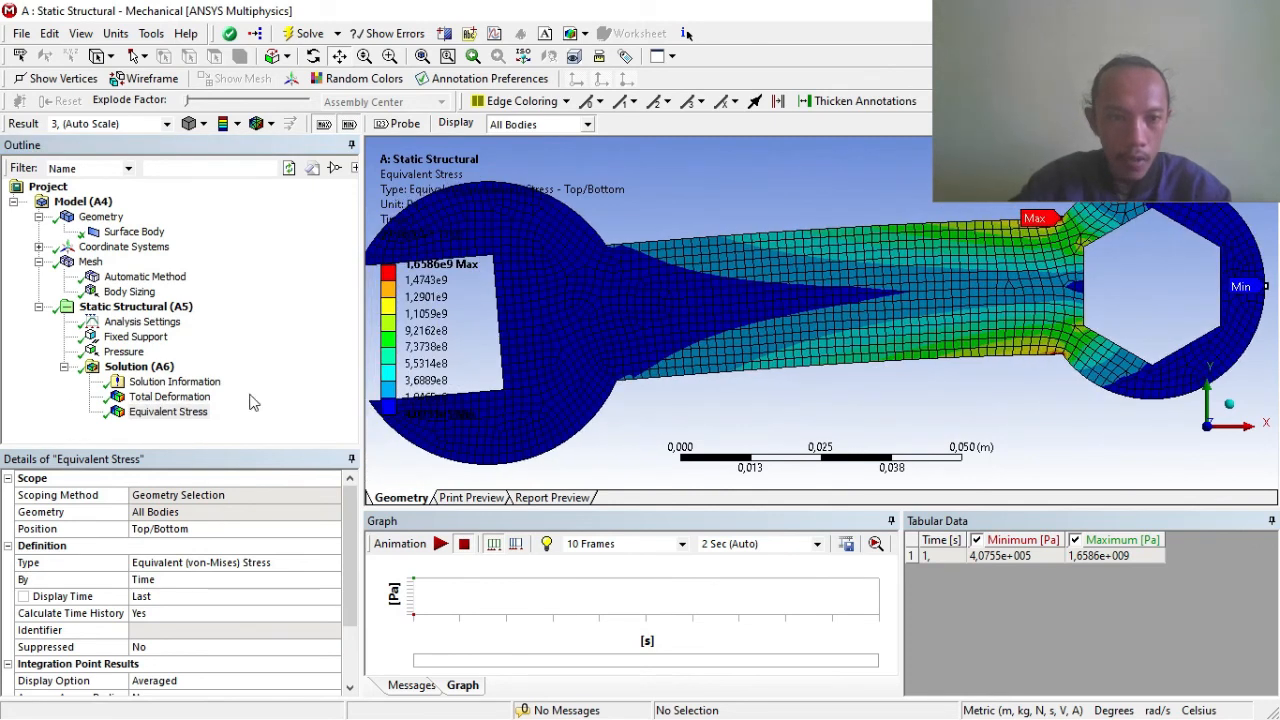
scroll(644, 427, "down", 2)
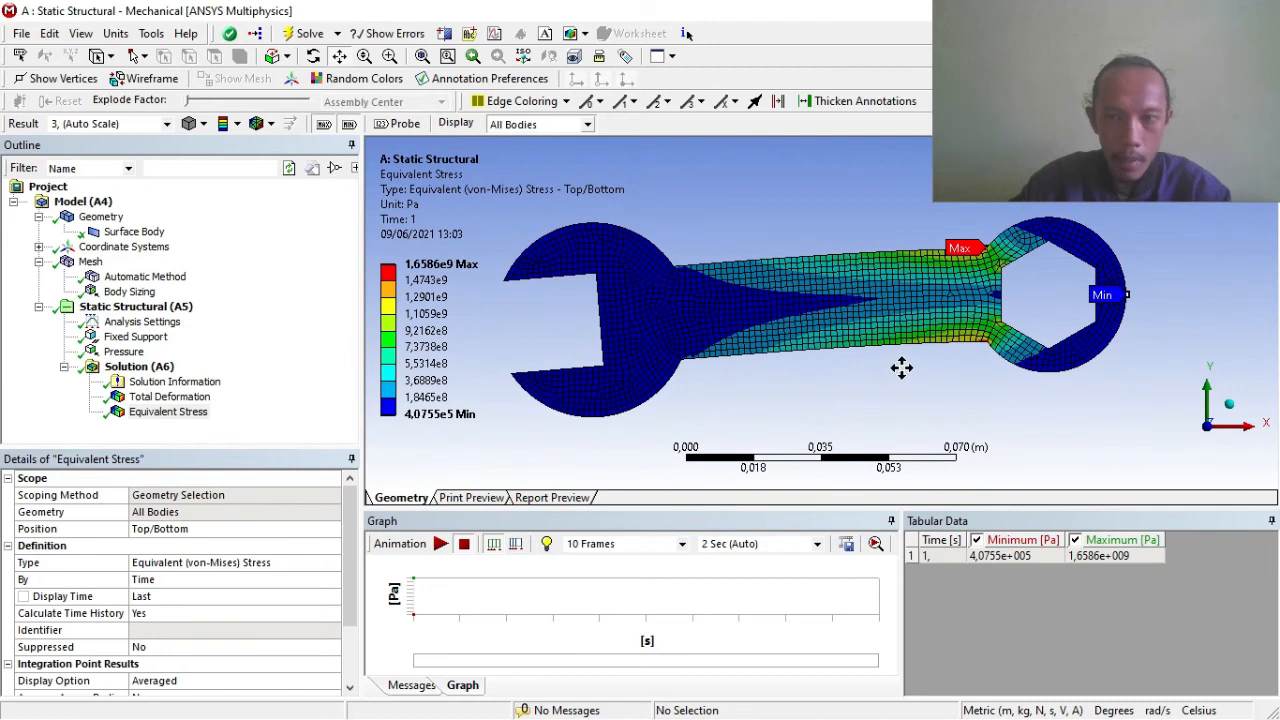
scroll(902, 368, "up", 2)
left_click_drag(1010, 321, 531, 341)
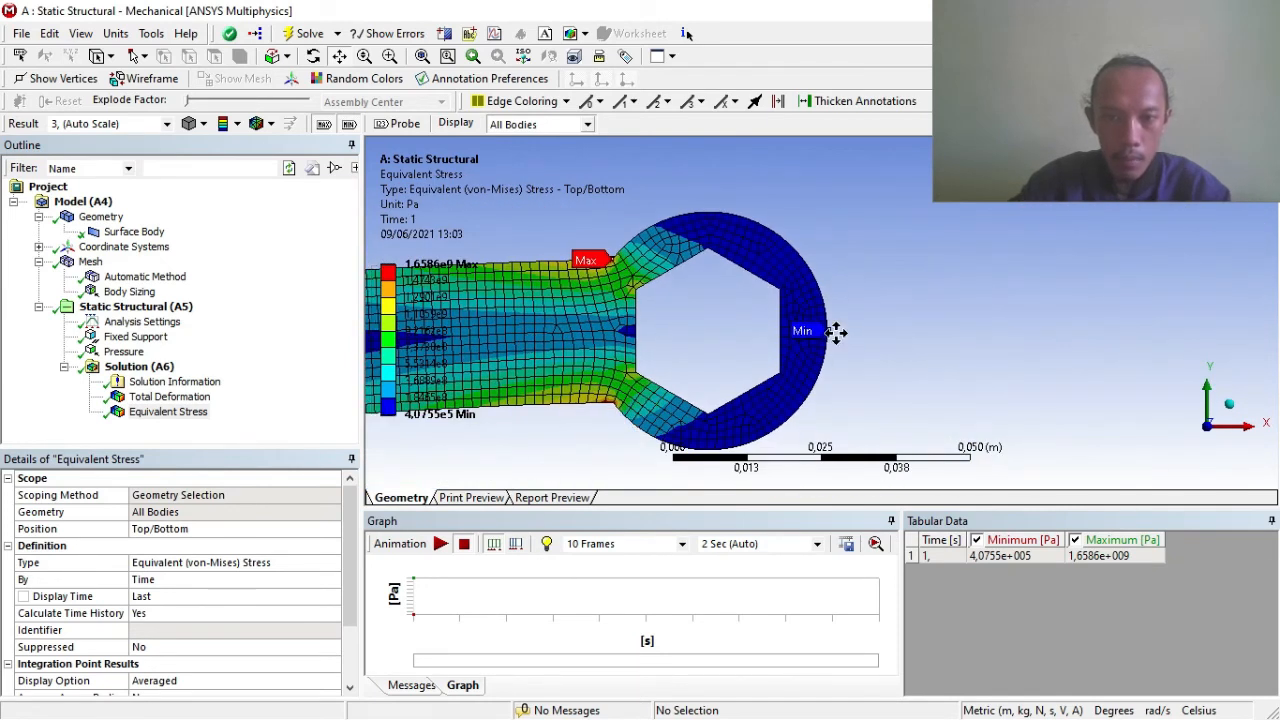
scroll(588, 338, "up", 2)
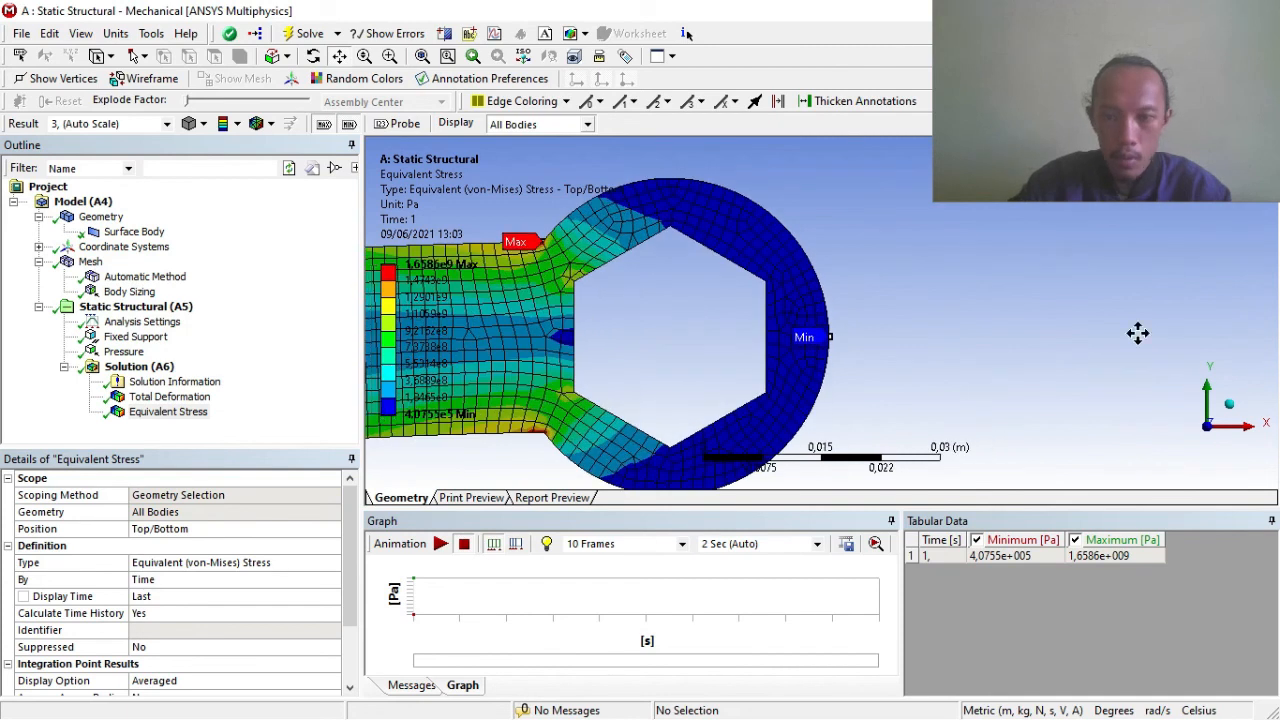
Inspect the maximum stress location where the handle meets the hexagonal end in a close-up isometric view.
left_click(523, 56)
middle_click_drag(905, 355, 953, 373)
scroll(757, 423, "up", 3)
left_click_drag(953, 373, 727, 177)
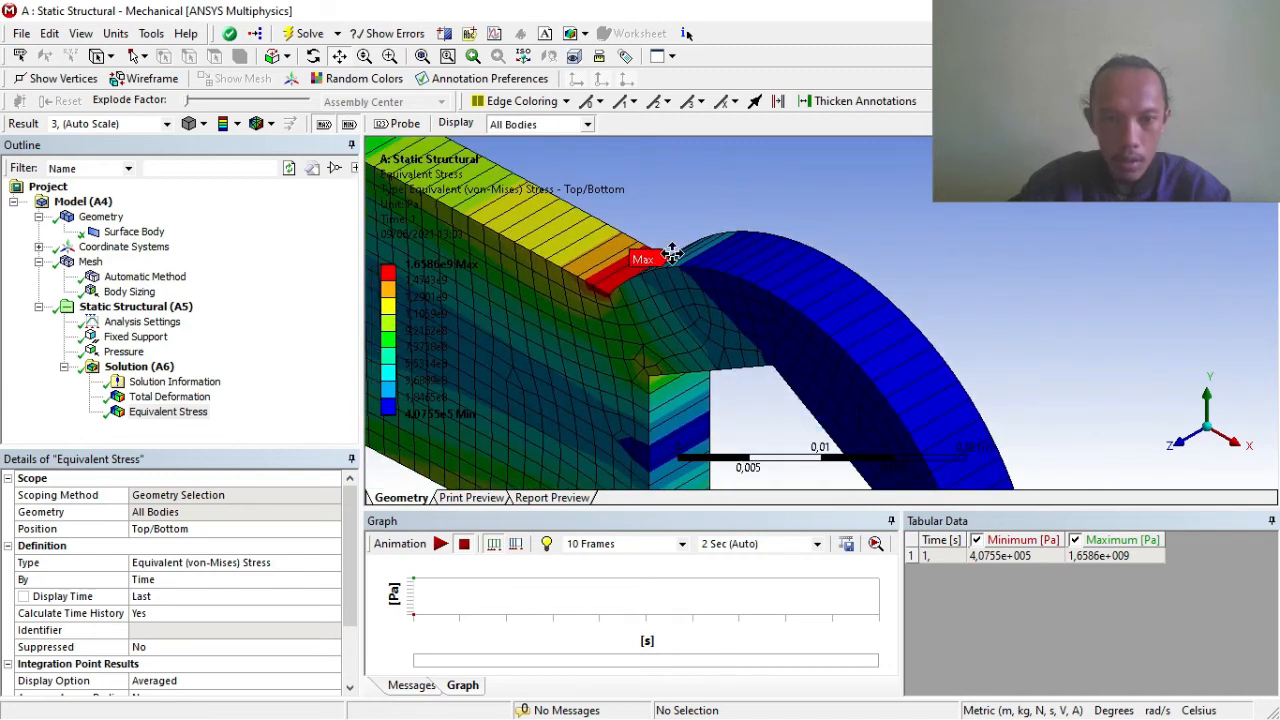
Examine the minimum stress location on the outer rim of the hexagonal end.
scroll(645, 328, "down", 1)
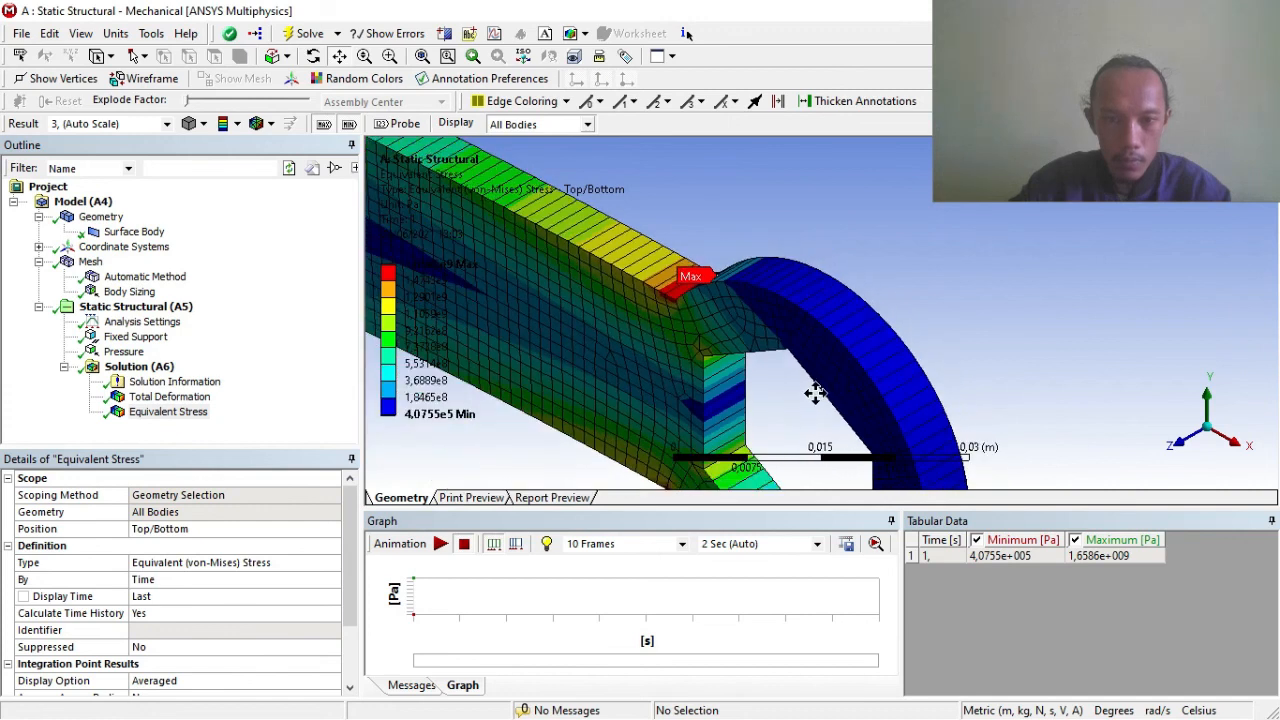
middle_click_drag(815, 393, 749, 253)
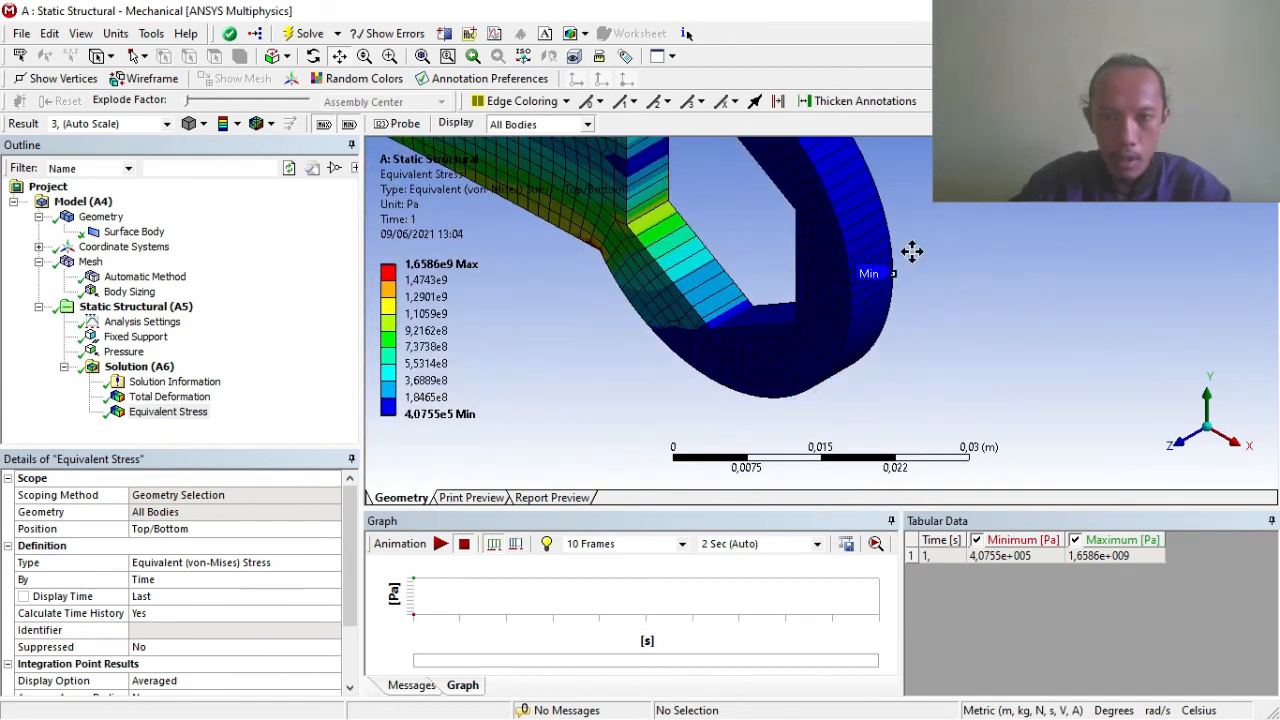
middle_click_drag(872, 291, 851, 386)
Play the Equivalent Stress animation for the whole wrench and watch it in a front view along the Z axis.
left_click(529, 58)
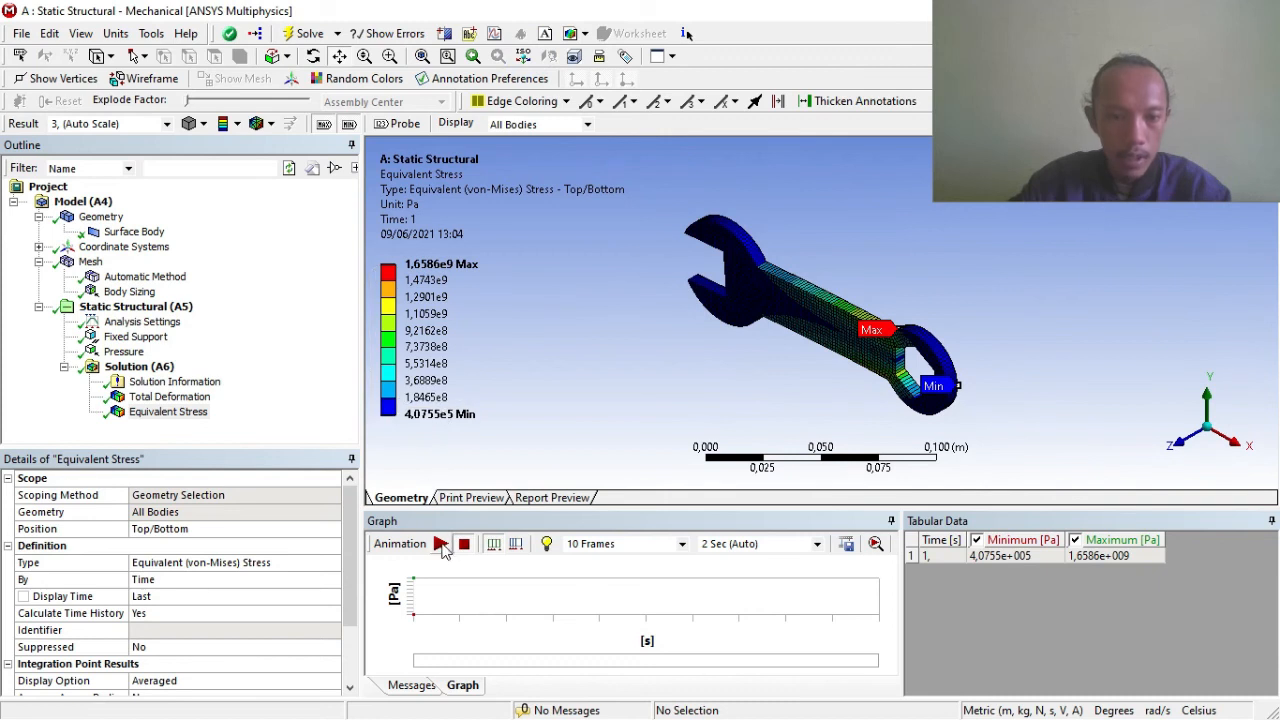
left_click(440, 543)
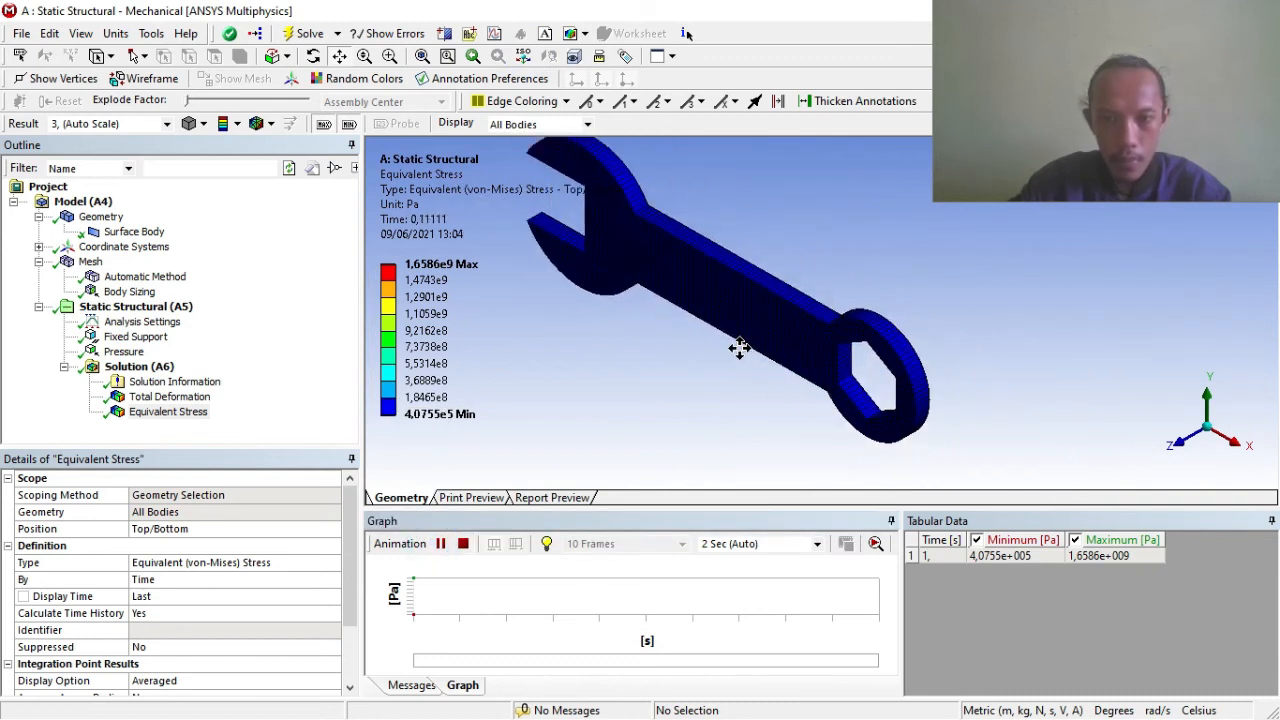
left_click(1172, 441)
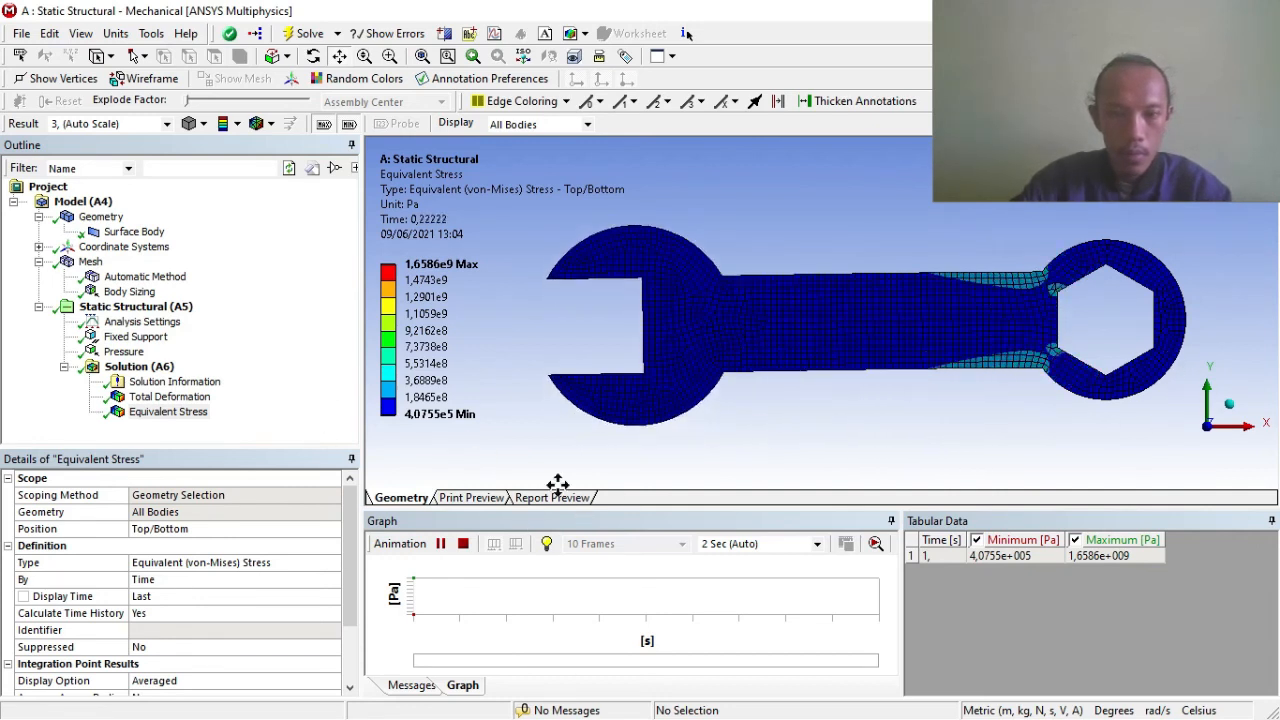
Examine the stress spreading along the handle near the hexagonal end in the running animation, and pause the playback.
scroll(1024, 333, "up", 3)
left_click_drag(1024, 333, 697, 380)
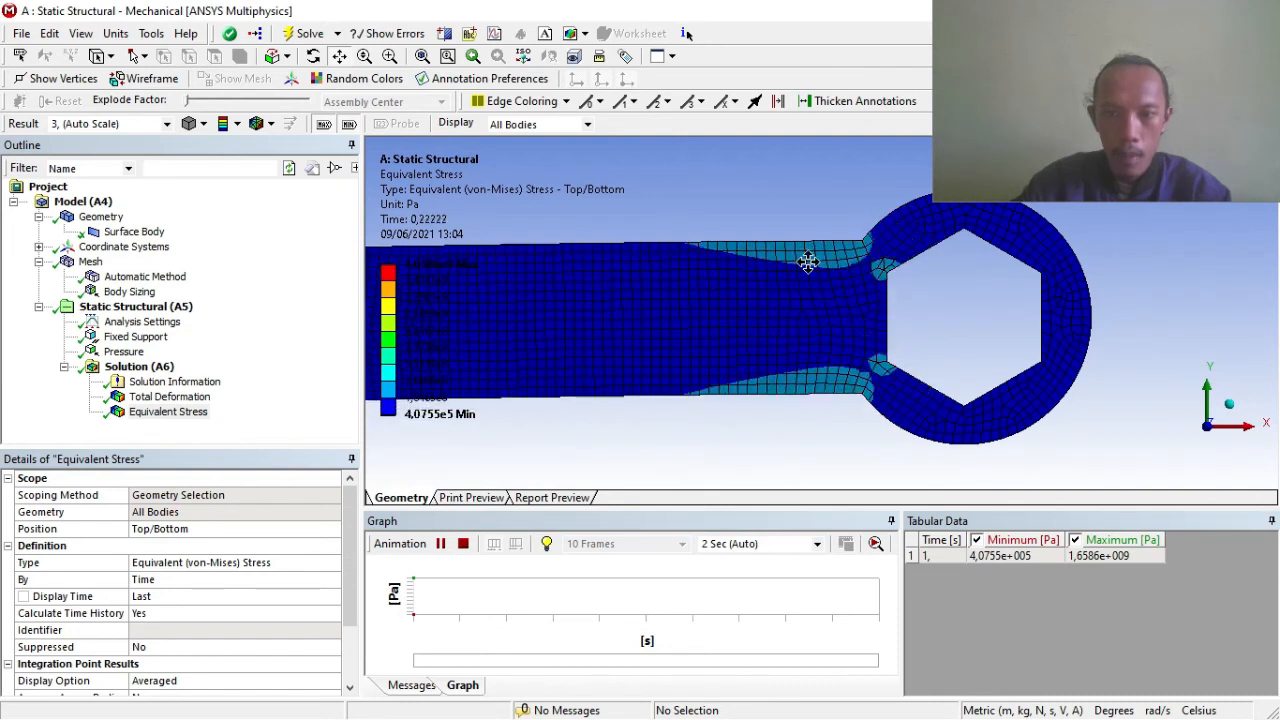
scroll(645, 382, "down", 5)
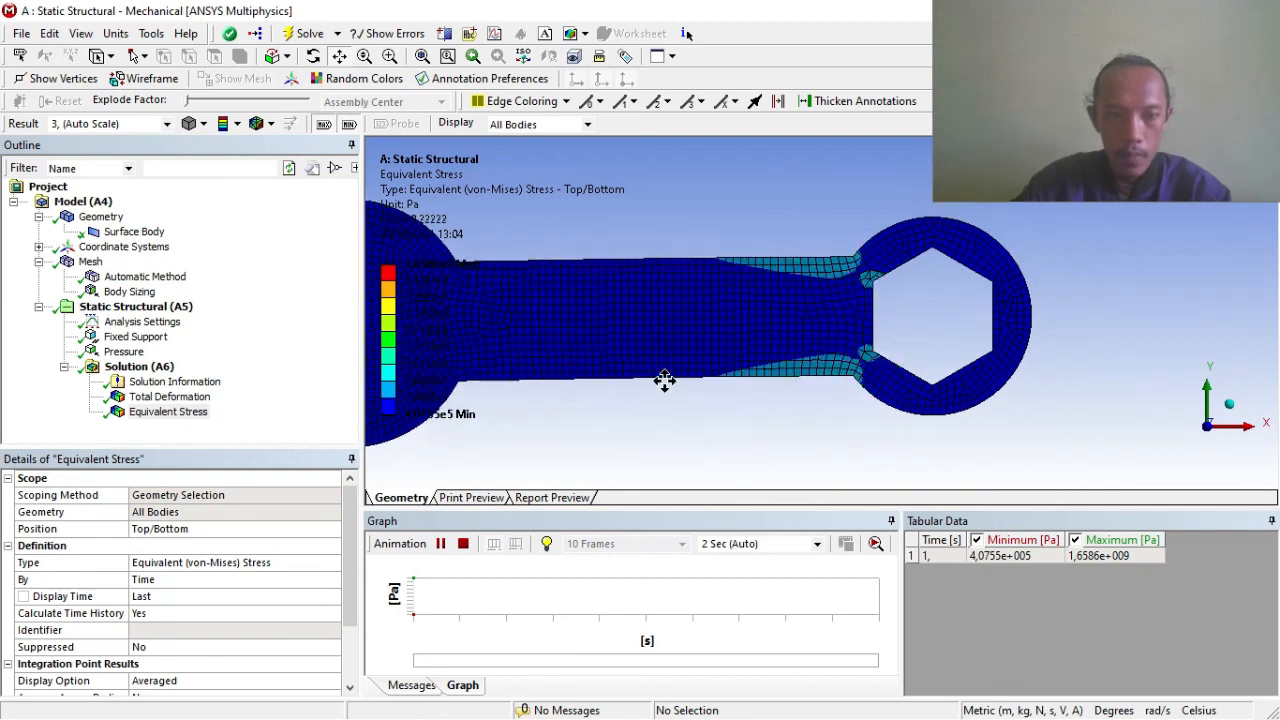
left_click(440, 543)
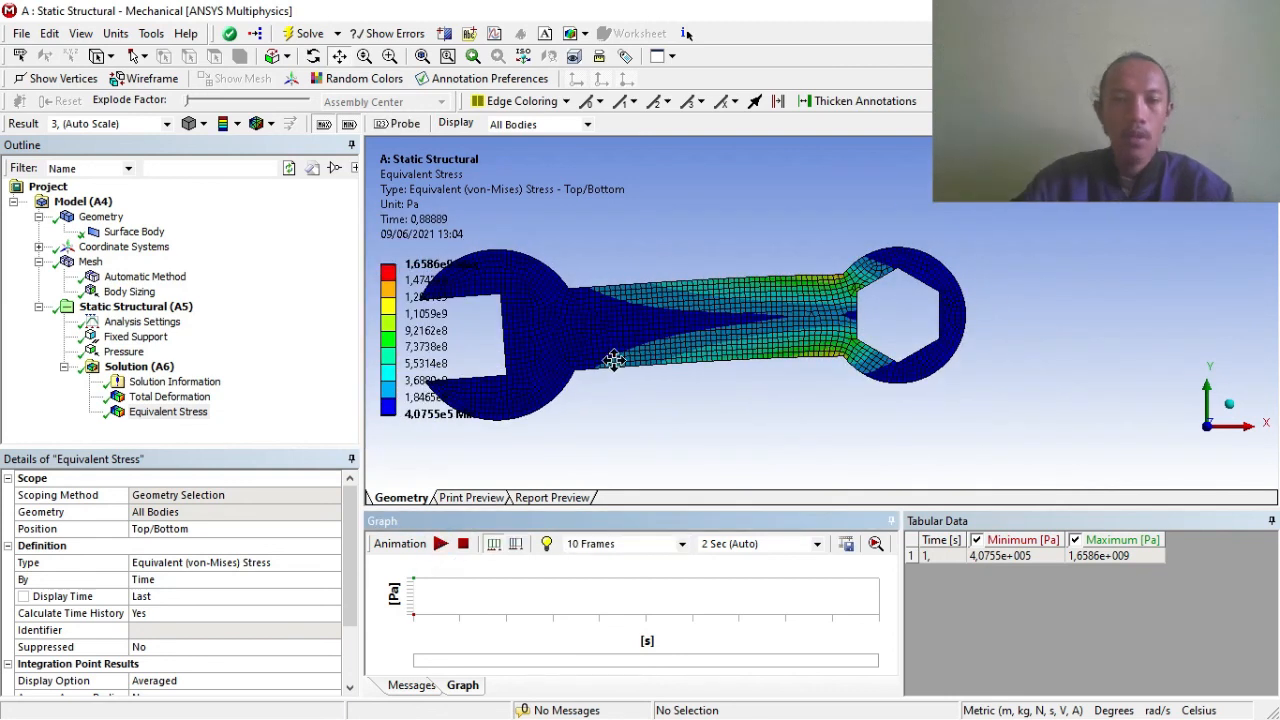